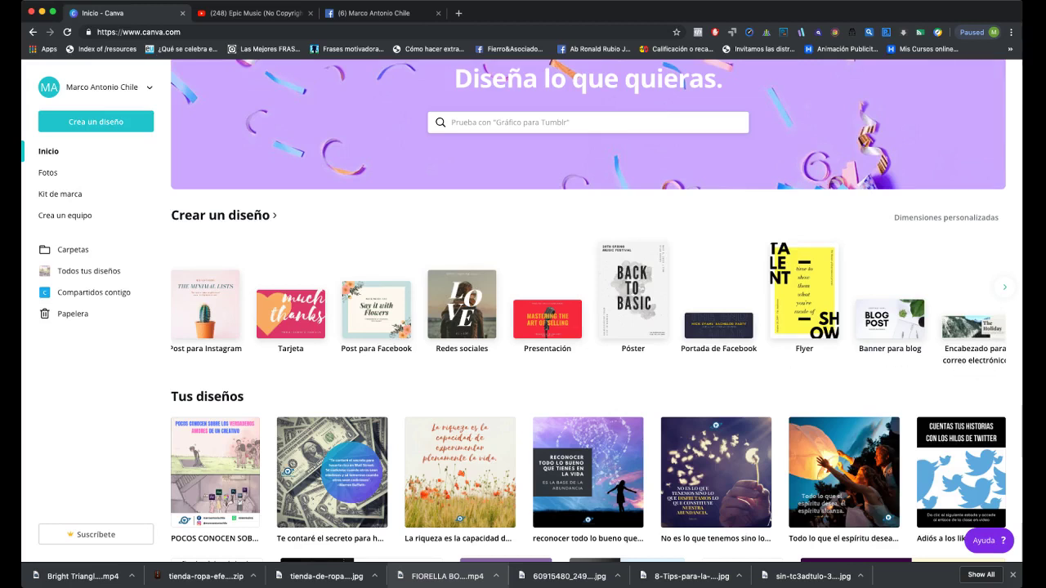
Browse the available design formats and create a new blank Instagram post.
click(1004, 287)
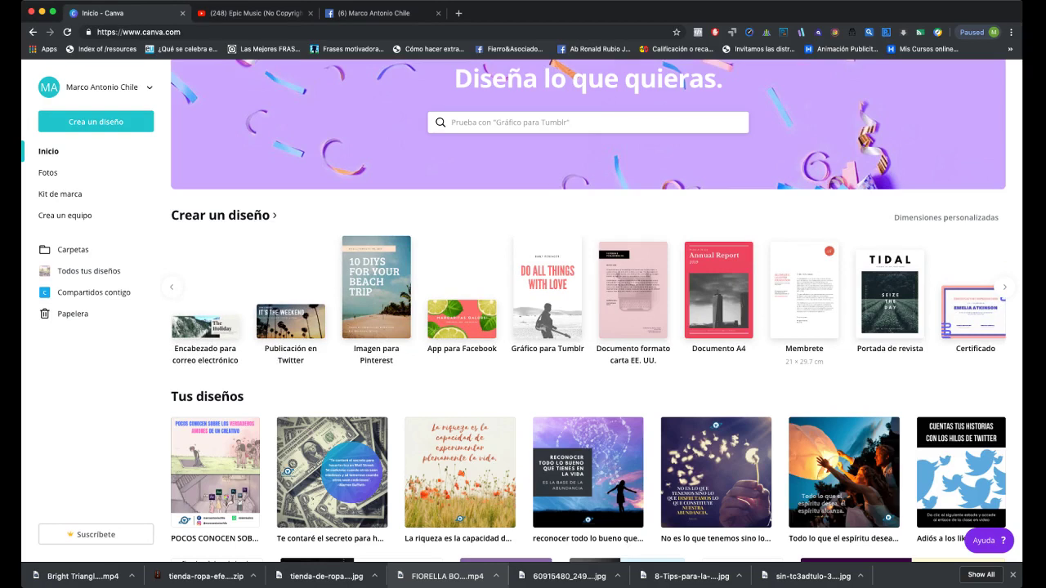
click(1004, 286)
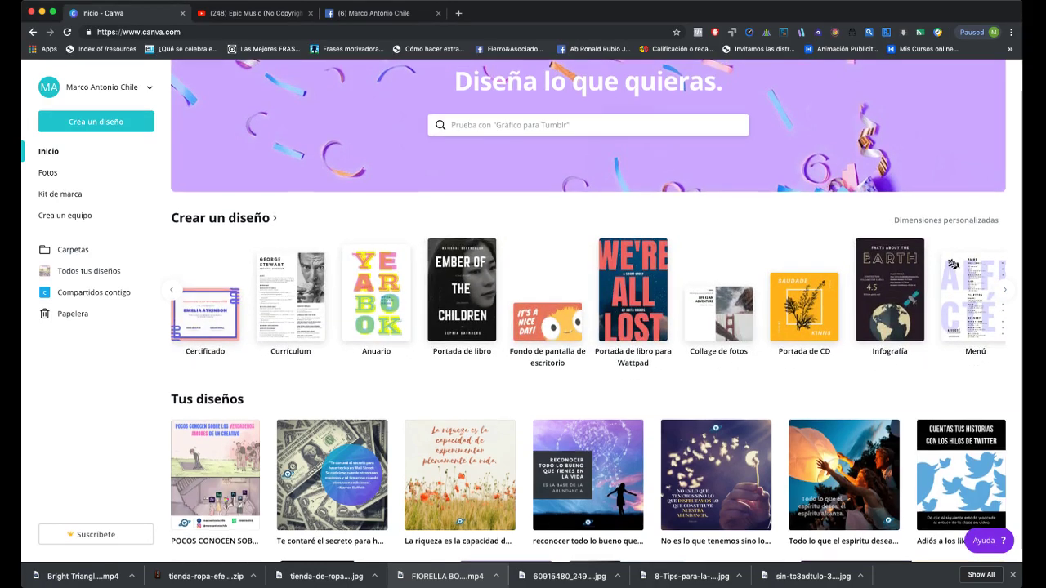
scroll(596, 311, up, 2)
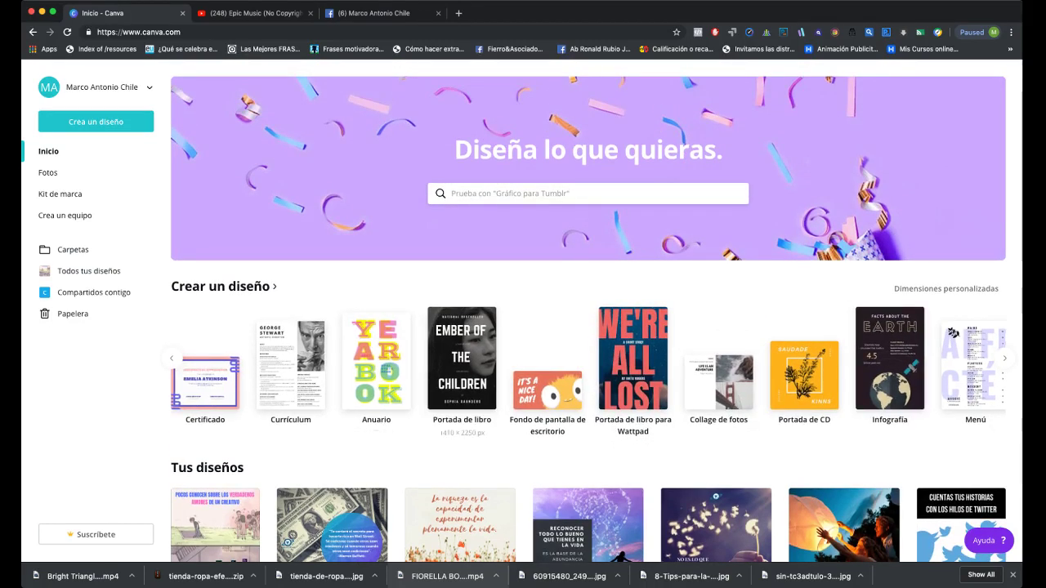
scroll(589, 365, left, 10)
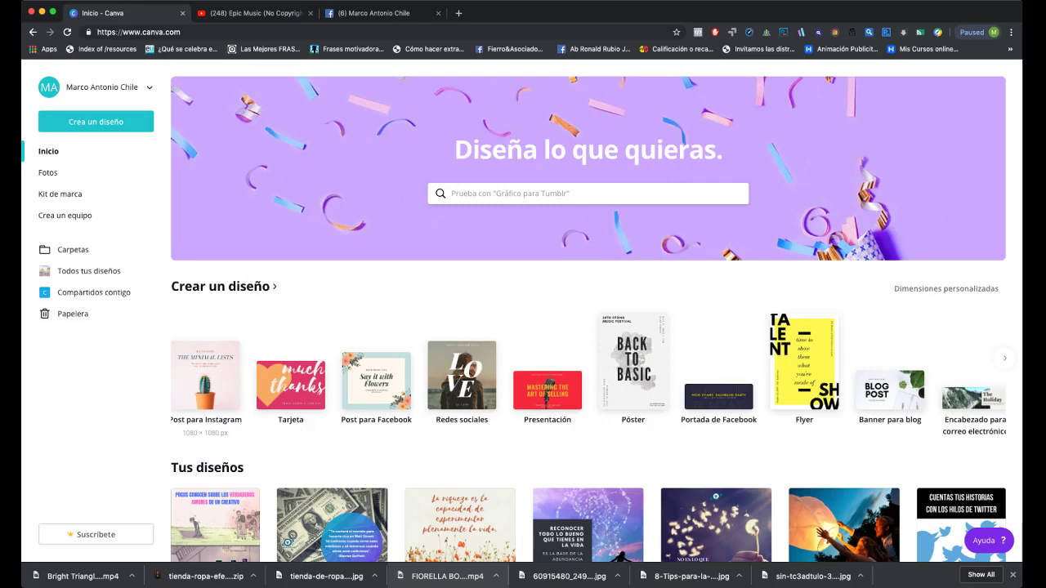
click(205, 375)
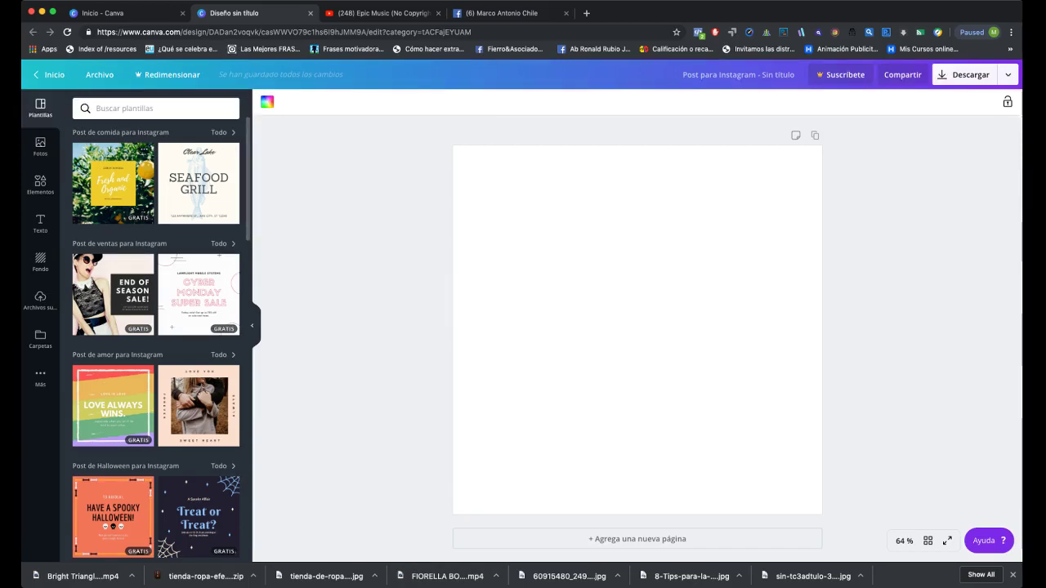
Apply the "Fresh and Organic" food template to the blank page, leaving its text unedited.
click(112, 183)
click(637, 331)
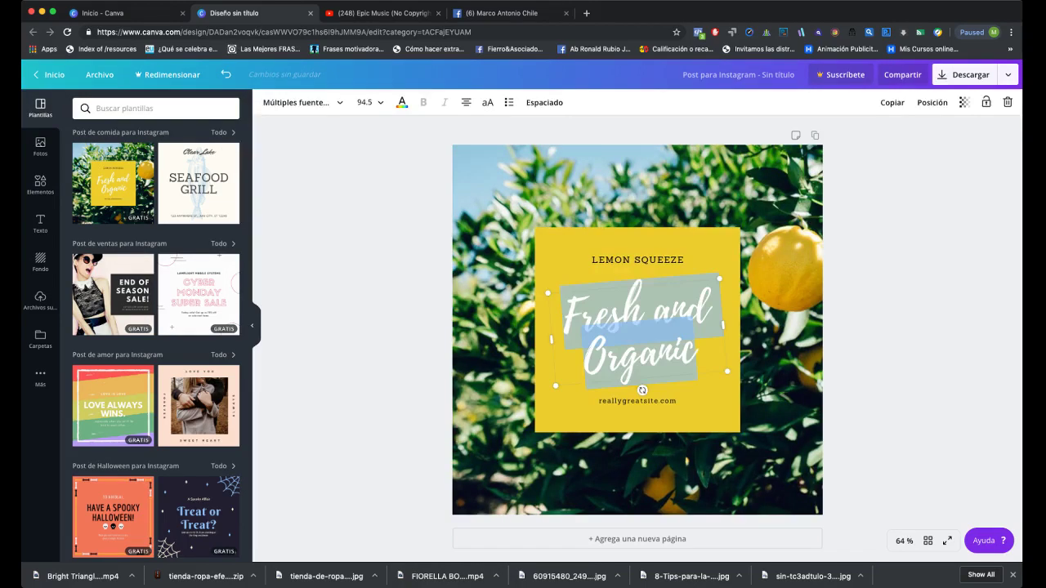
key(Escape)
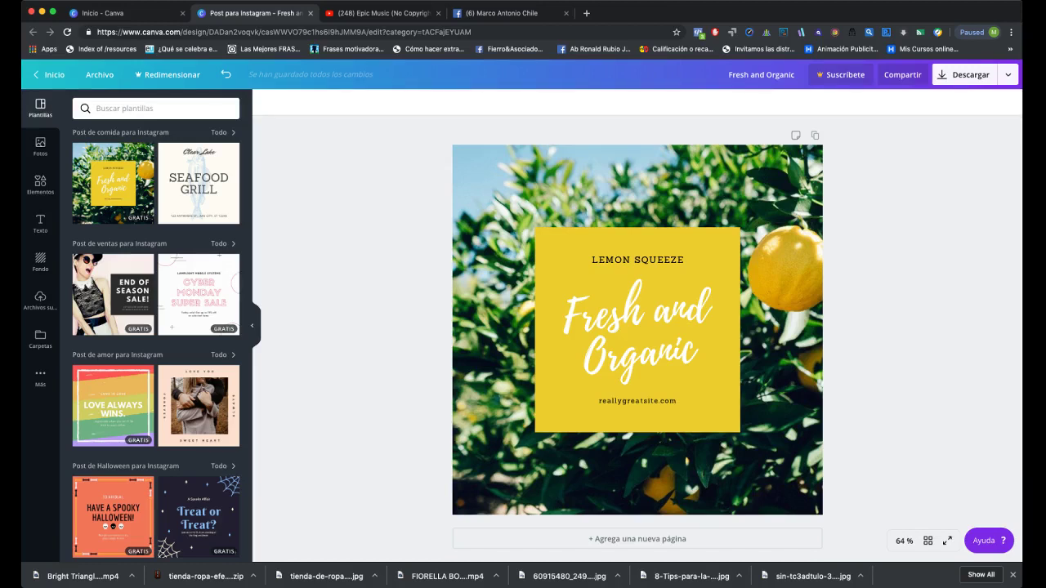
Try the Retro filter on the background lemon photo with its intensity lowered to 17.
click(504, 167)
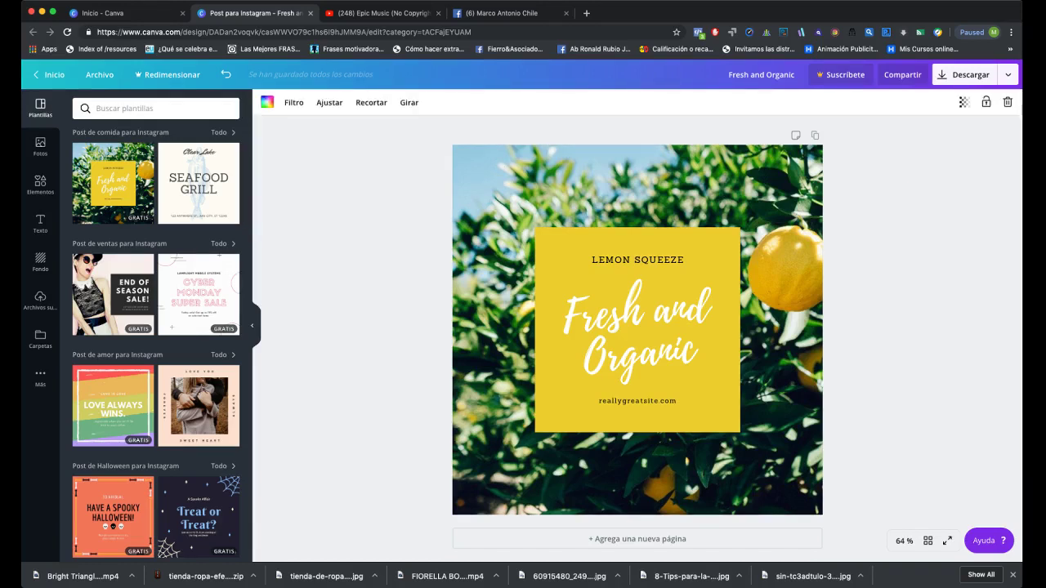
click(293, 102)
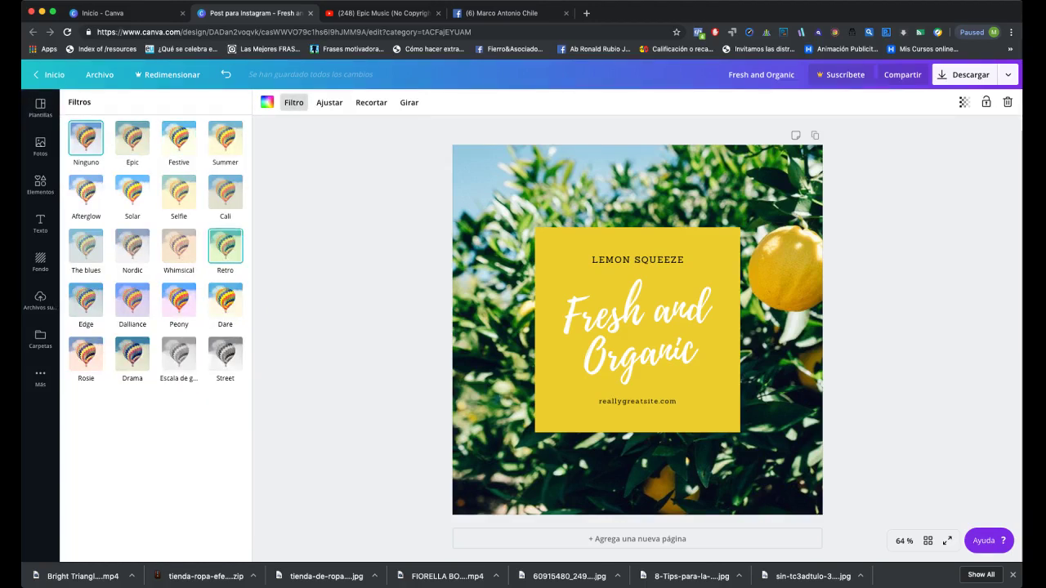
click(224, 245)
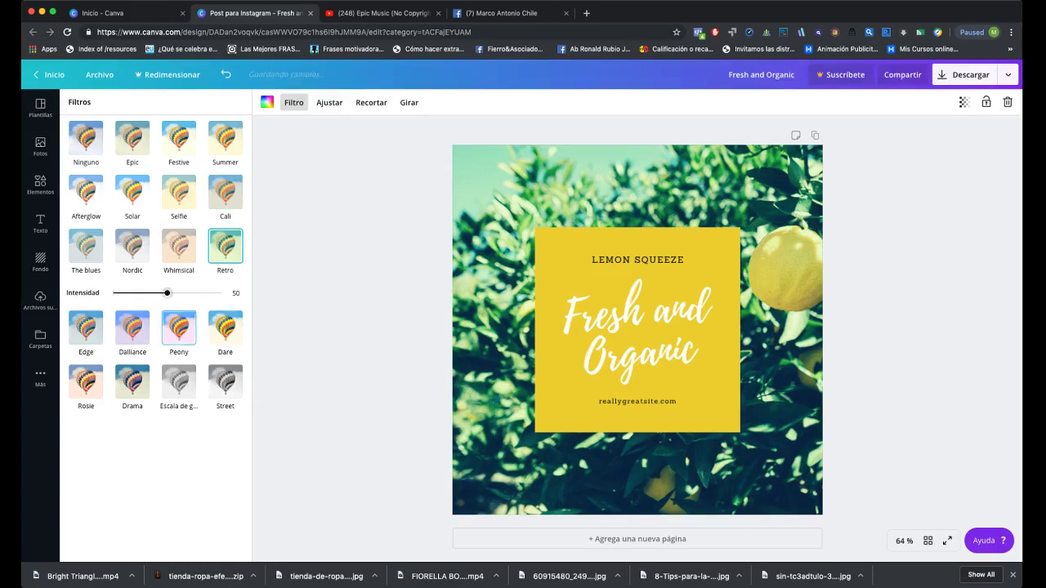
drag(166, 293, 131, 293)
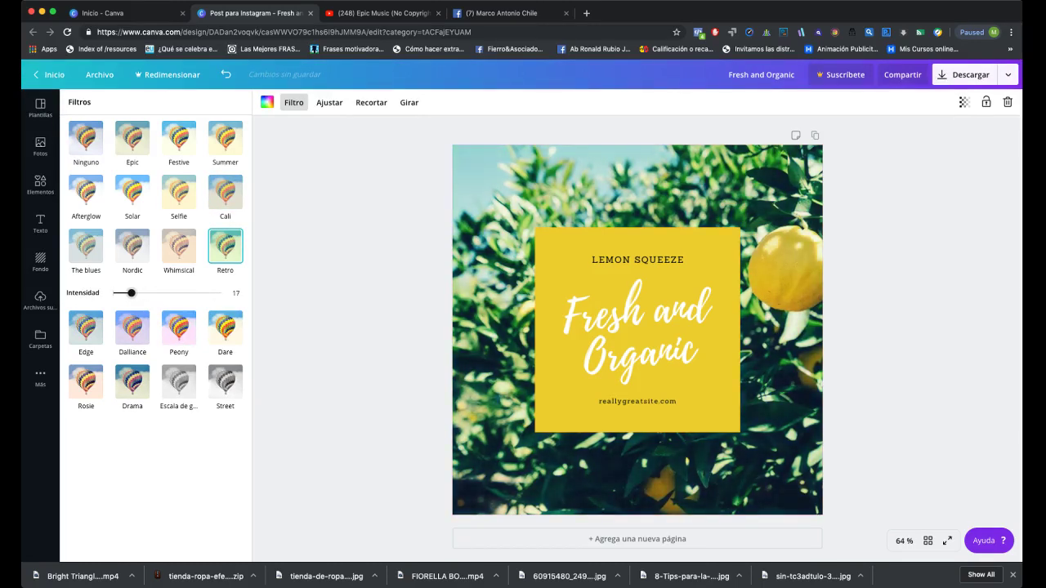
Try the Nordic, Whimsical and Solar filters on the background photo and restore it to Ninguno.
click(132, 245)
click(178, 245)
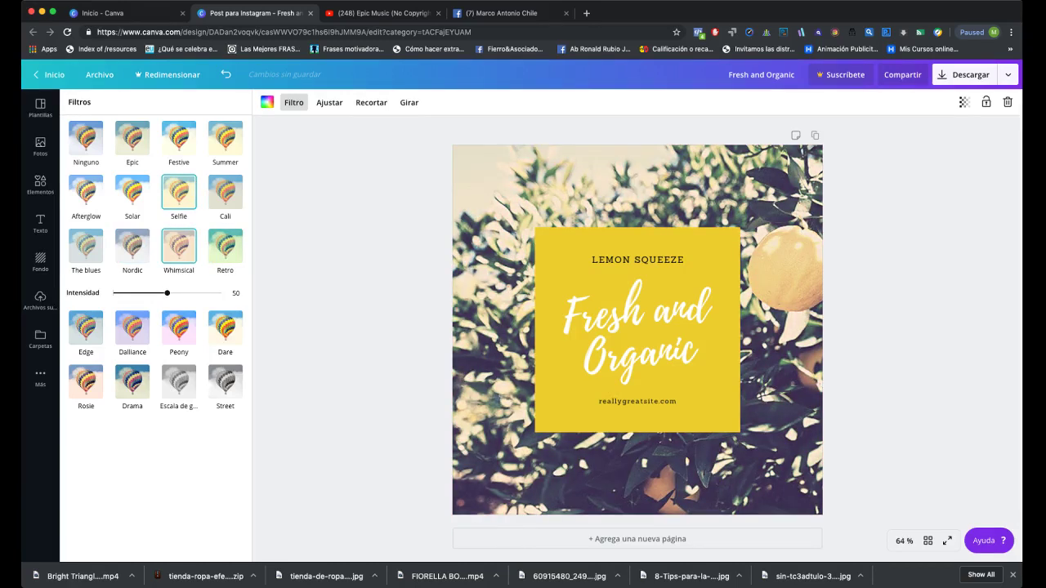
click(132, 192)
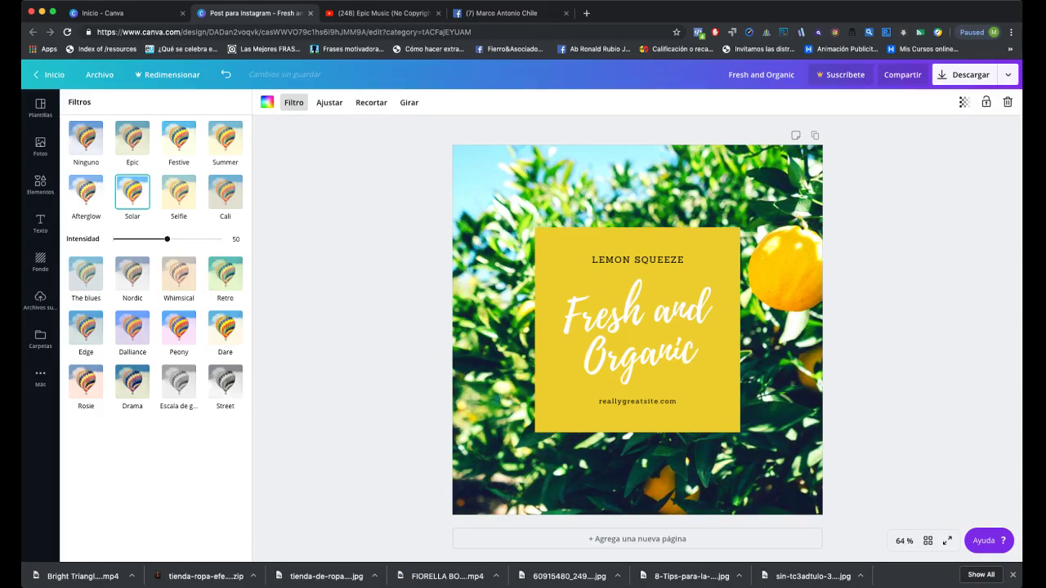
click(87, 138)
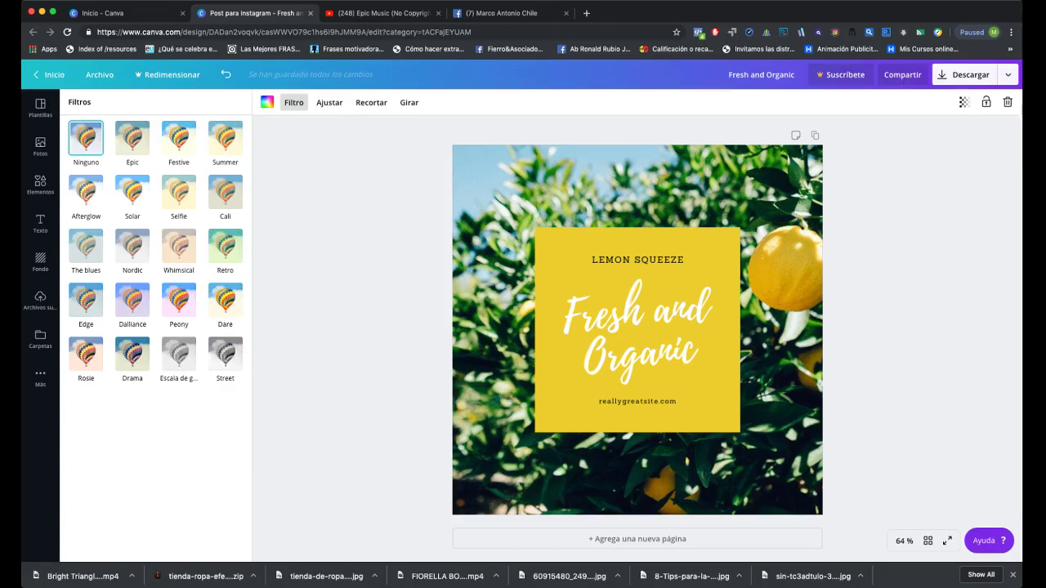
Try adjusting the background photo's brightness and contrast, and return the values to 0.
click(329, 102)
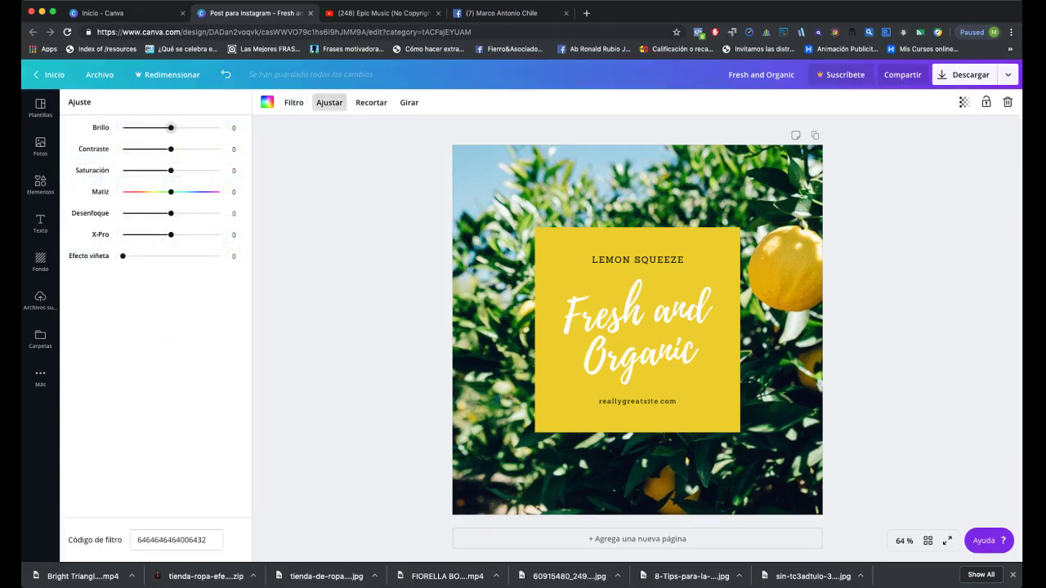
drag(171, 128, 147, 149)
click(198, 102)
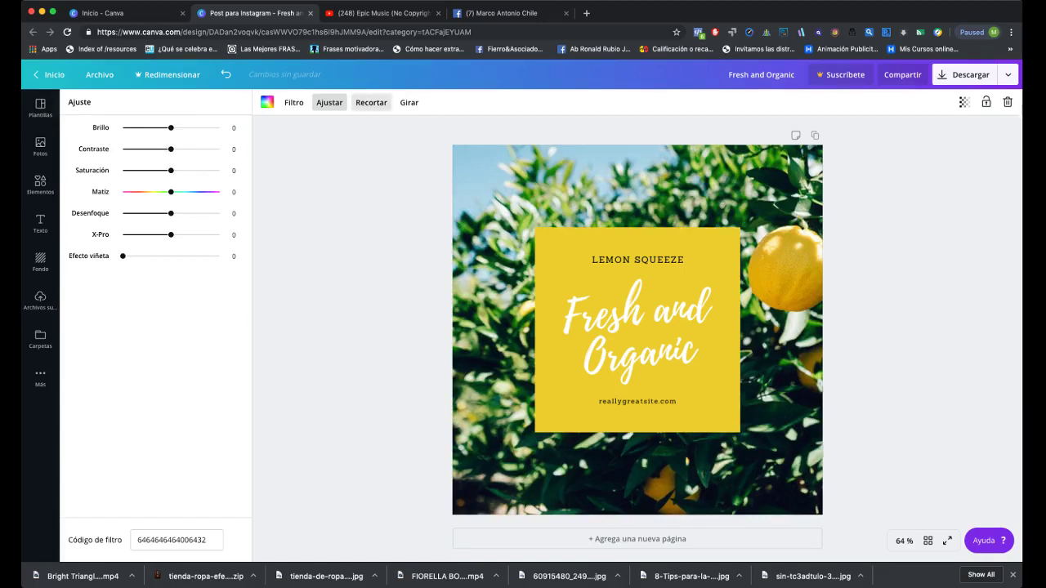
Try cropping the background photo by shifting it sideways in the frame, and cancel the crop.
click(371, 102)
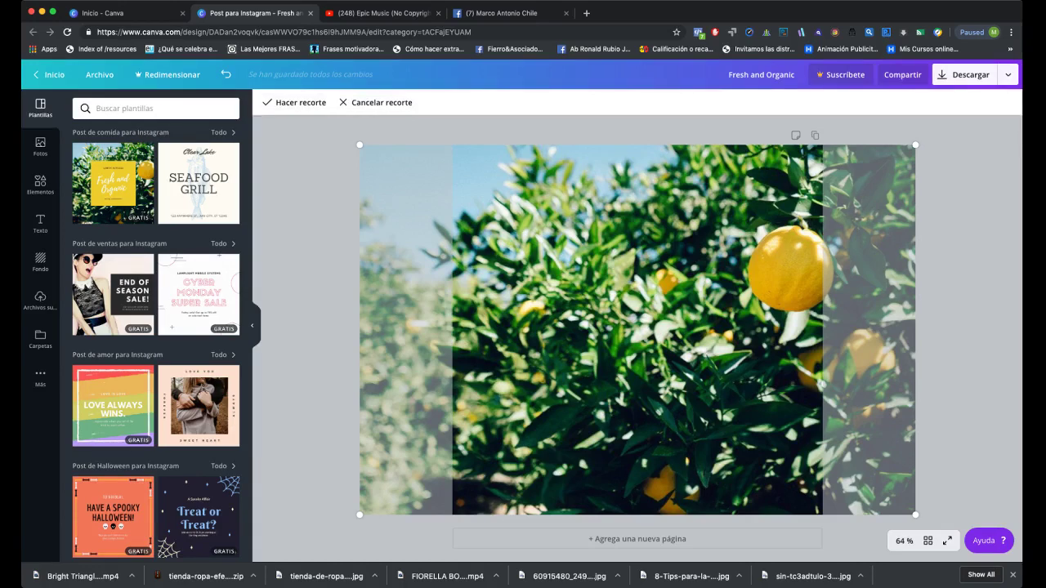
drag(841, 208, 932, 207)
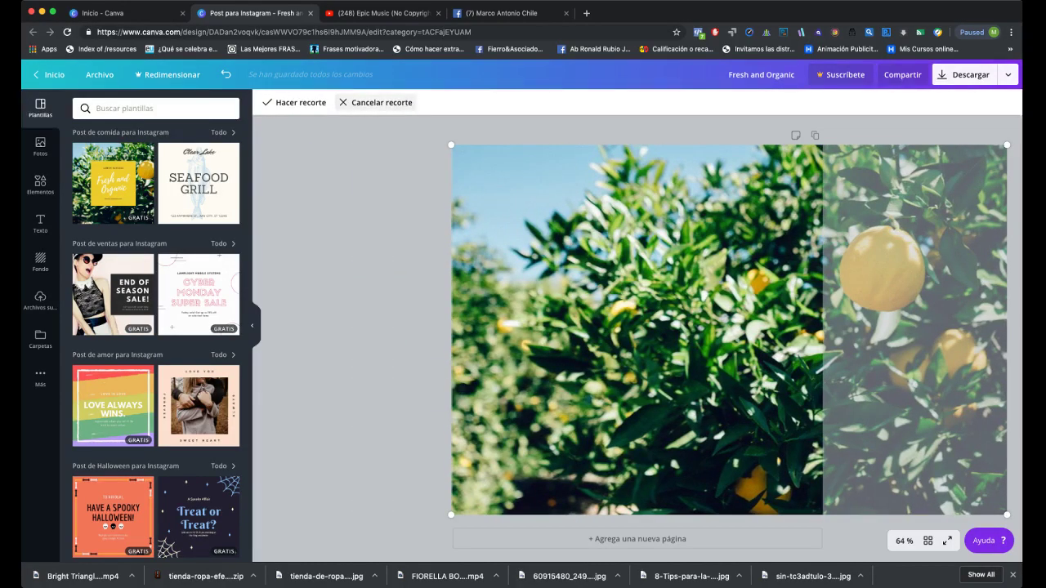
click(376, 102)
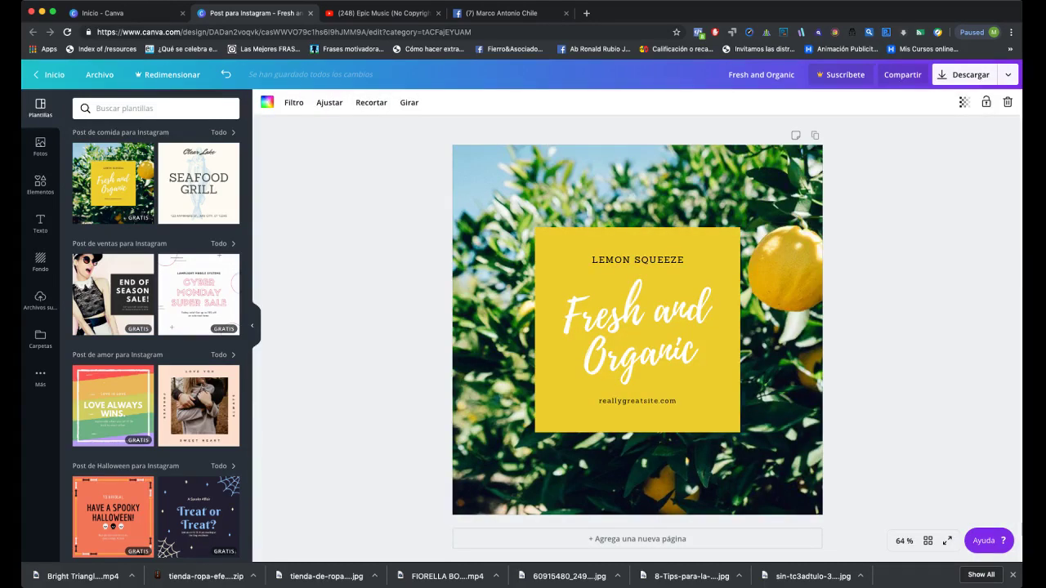
Flip the background photo horizontally and undo the flip.
key(Escape)
click(490, 457)
key(Escape)
click(408, 102)
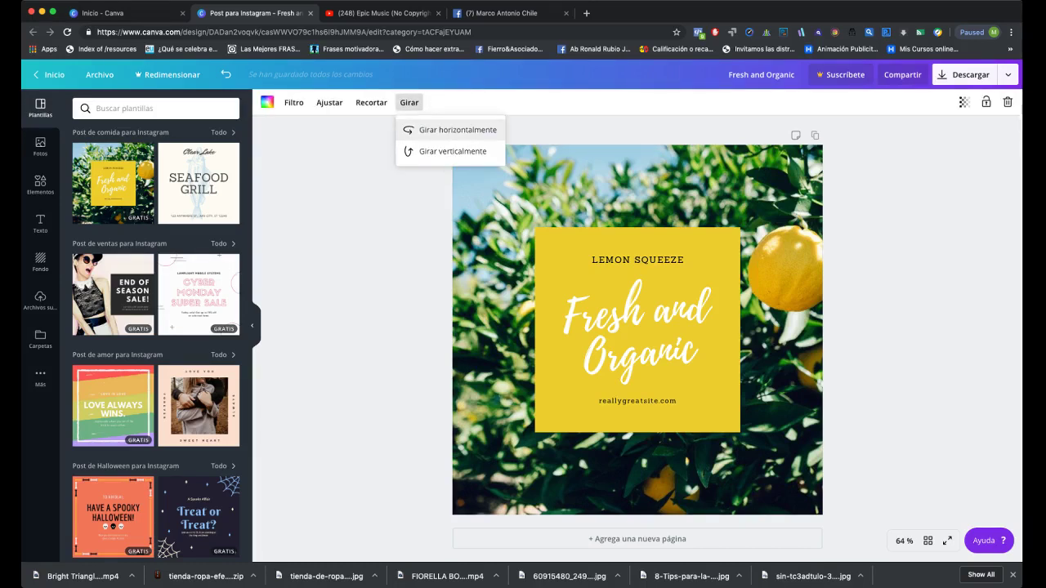
click(456, 130)
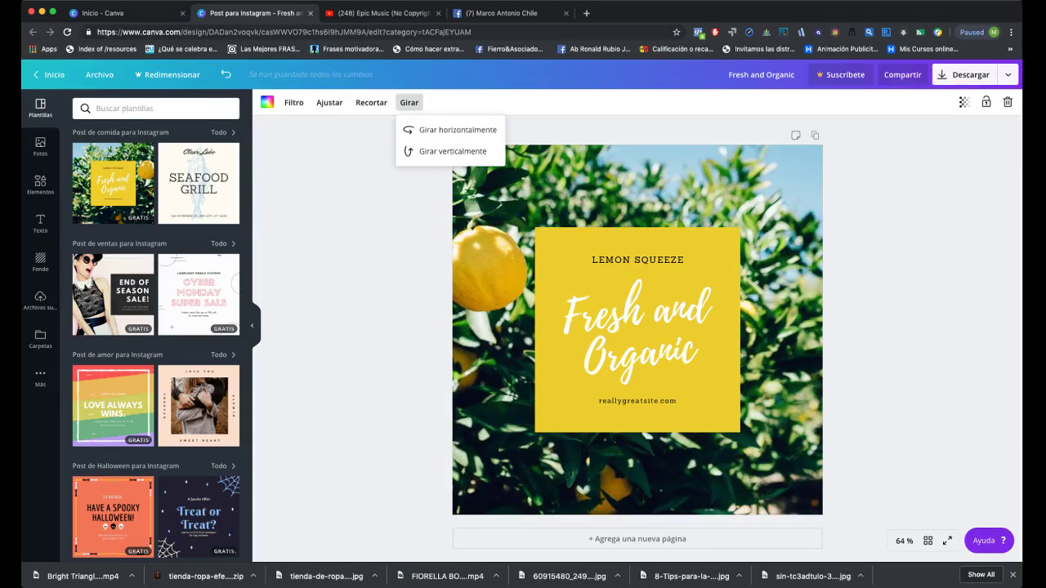
key(super+z)
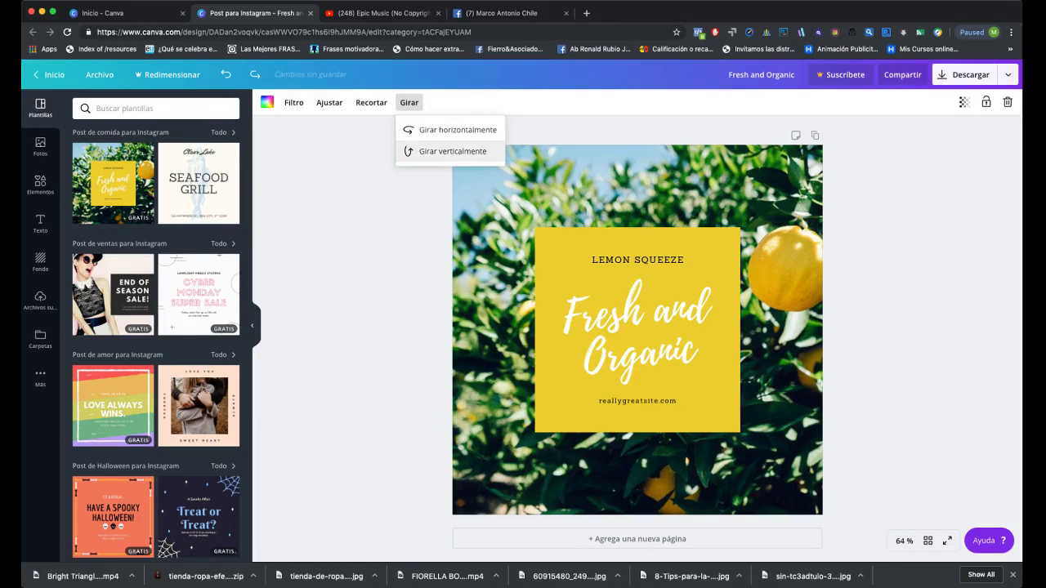
Flip the background photo vertically and undo the flip.
click(452, 152)
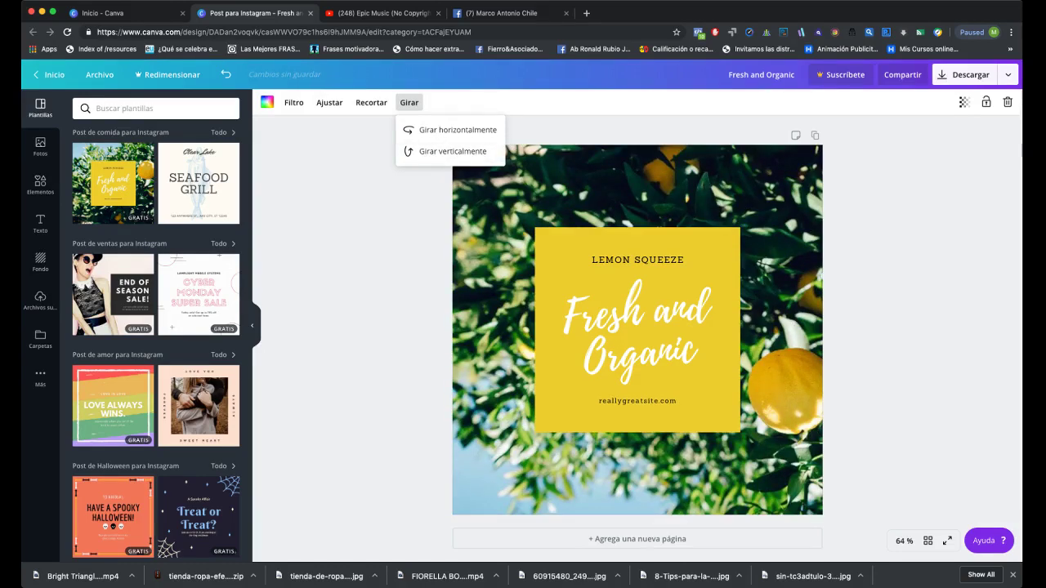
key(Escape)
key(ctrl+z)
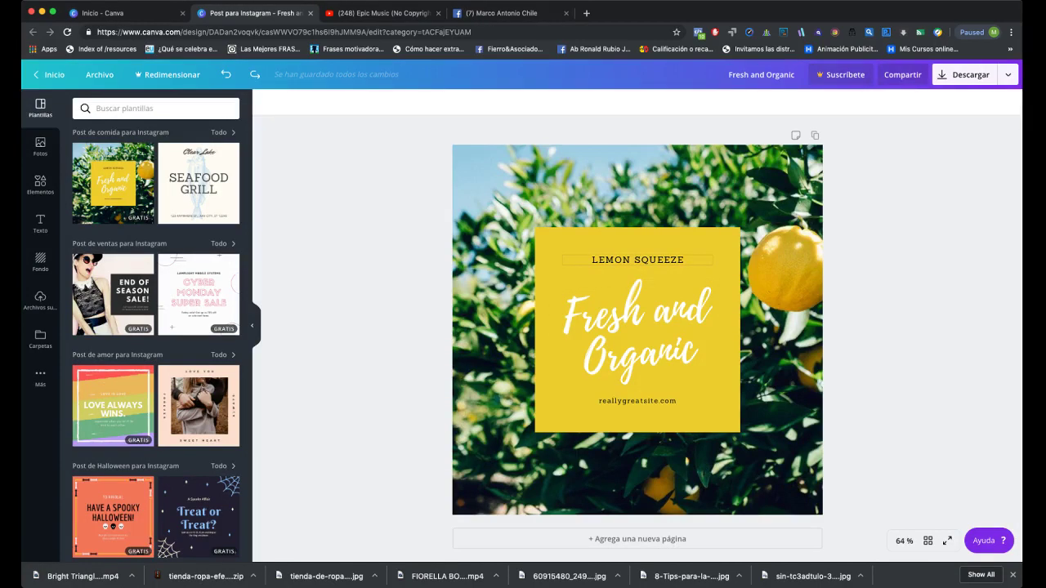
Change the font of the "LEMON SQUEEZE" heading to Adumu Regular.
click(638, 260)
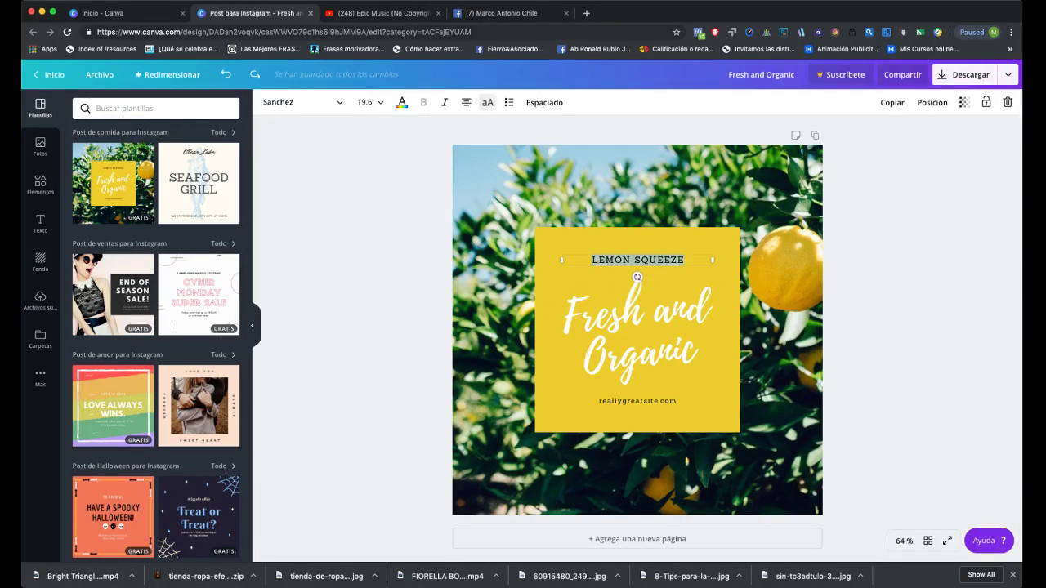
click(302, 102)
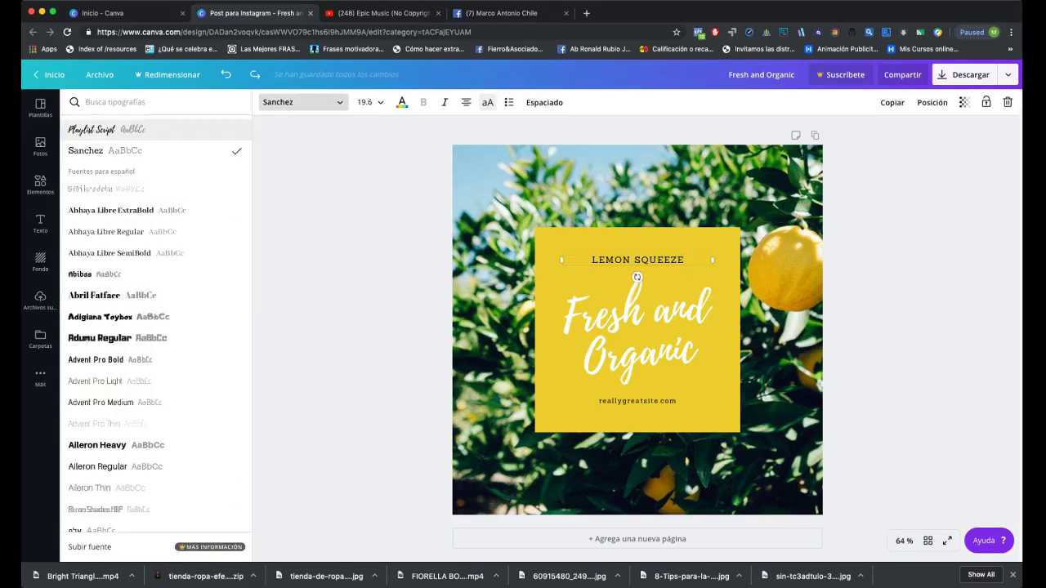
click(637, 260)
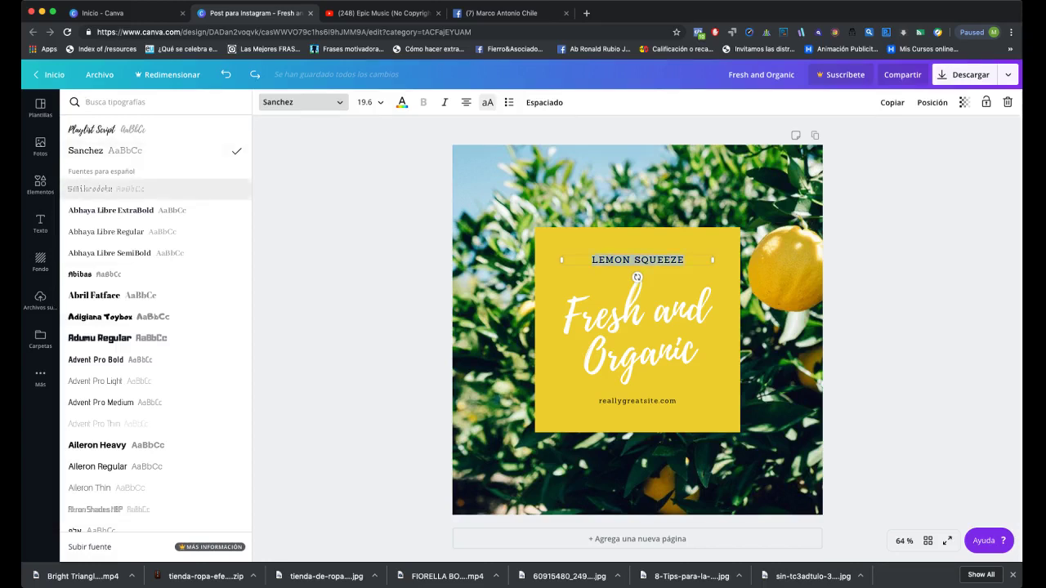
click(100, 338)
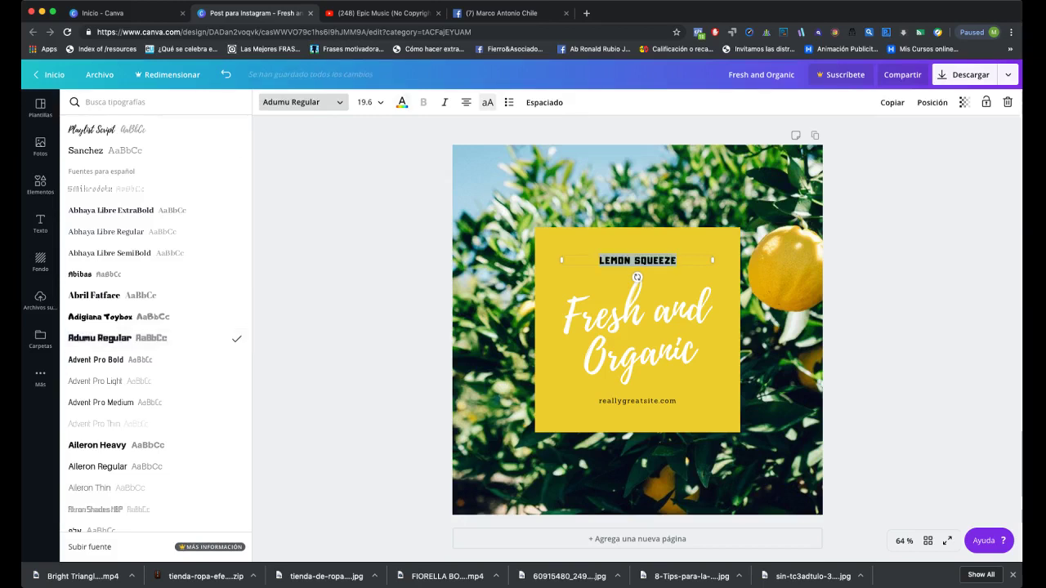
Try size 32 for the "LEMON SQUEEZE" heading and set its font size to 14.
click(366, 102)
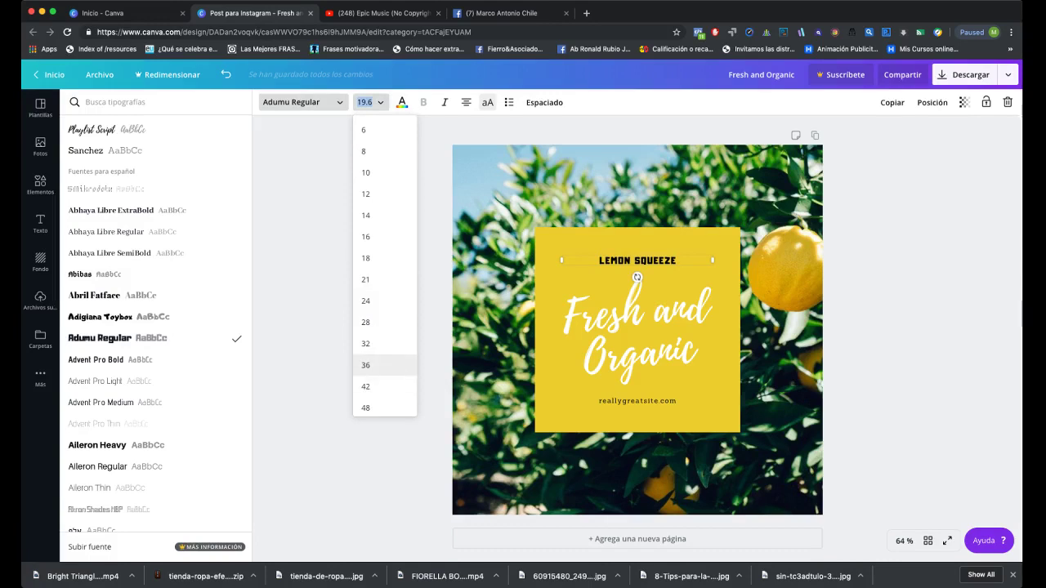
click(365, 343)
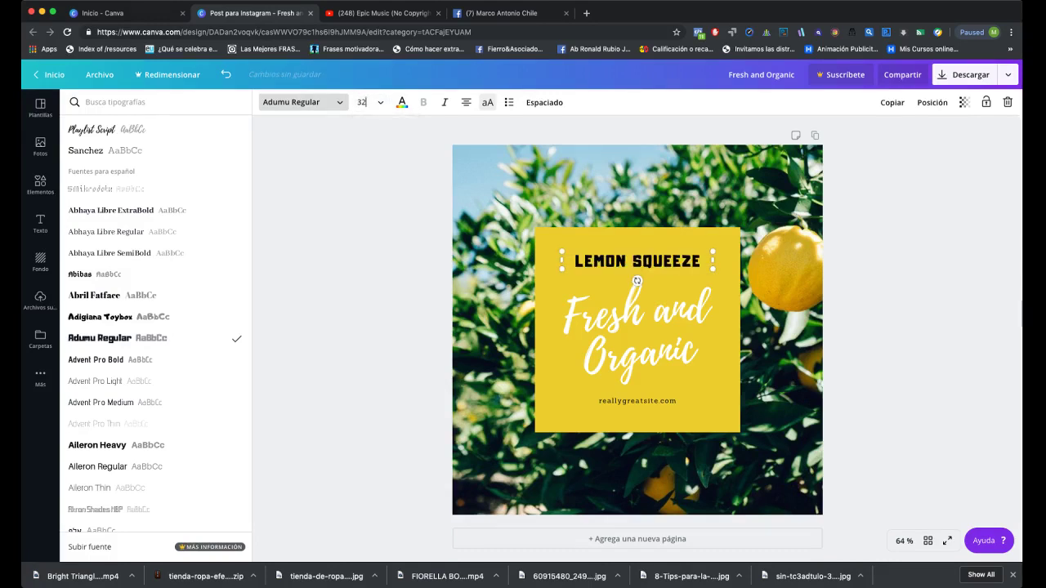
click(365, 102)
text(14)
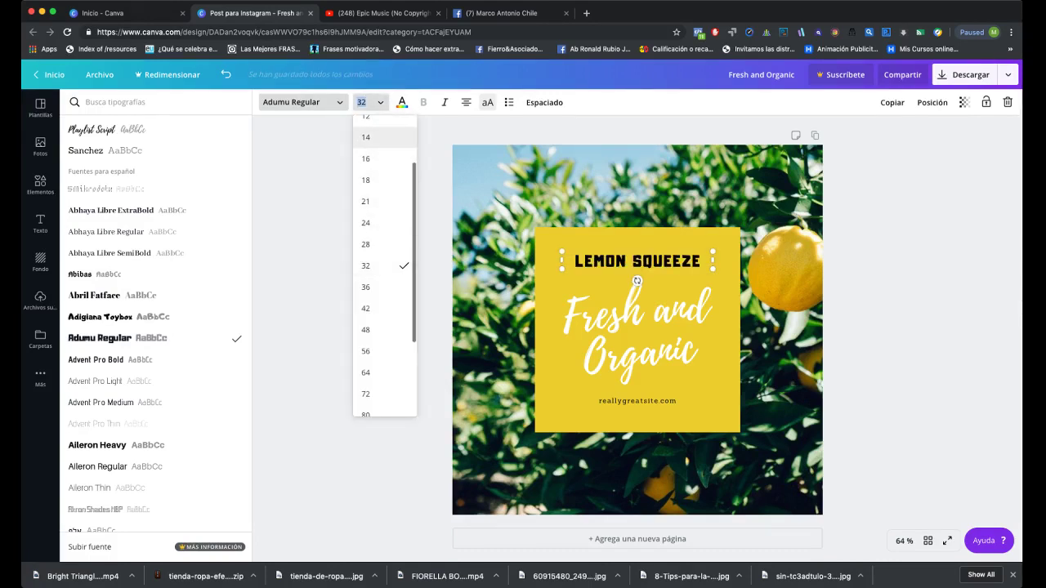
key(Return)
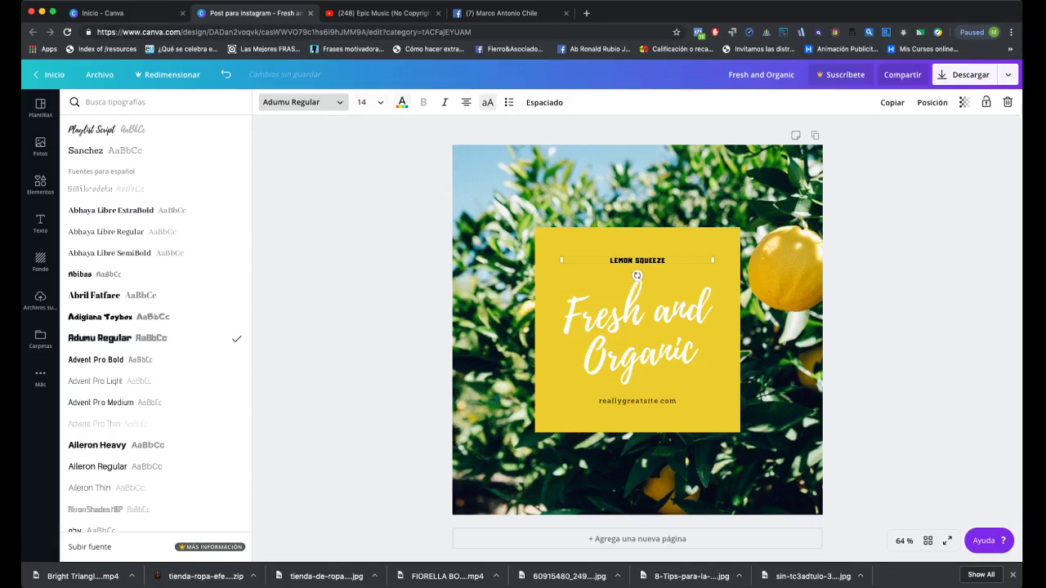
Try purple, yellow and other default colours on the "LEMON SQUEEZE" heading and set its colour back to black.
click(401, 102)
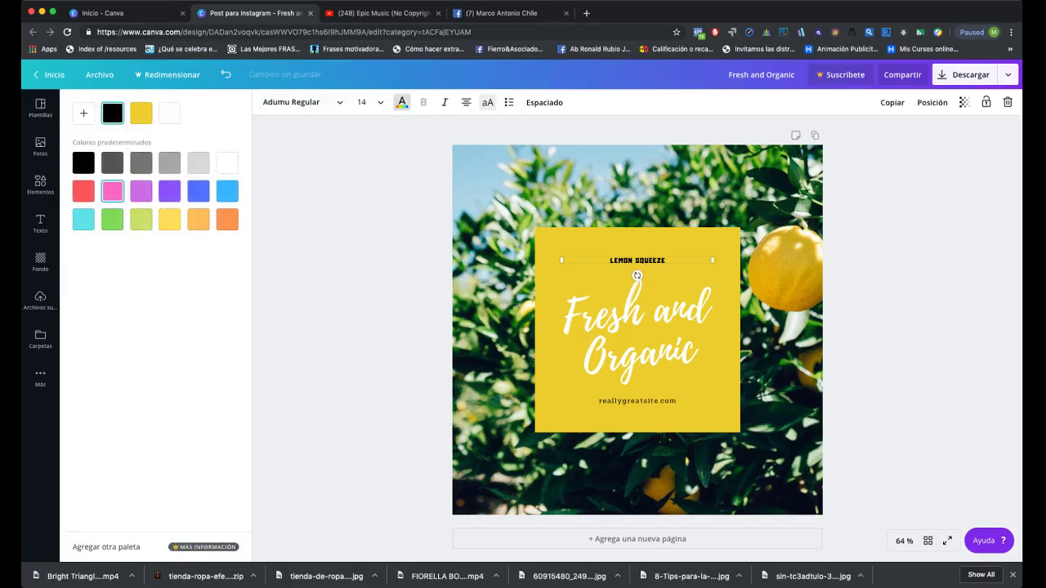
click(111, 190)
click(169, 190)
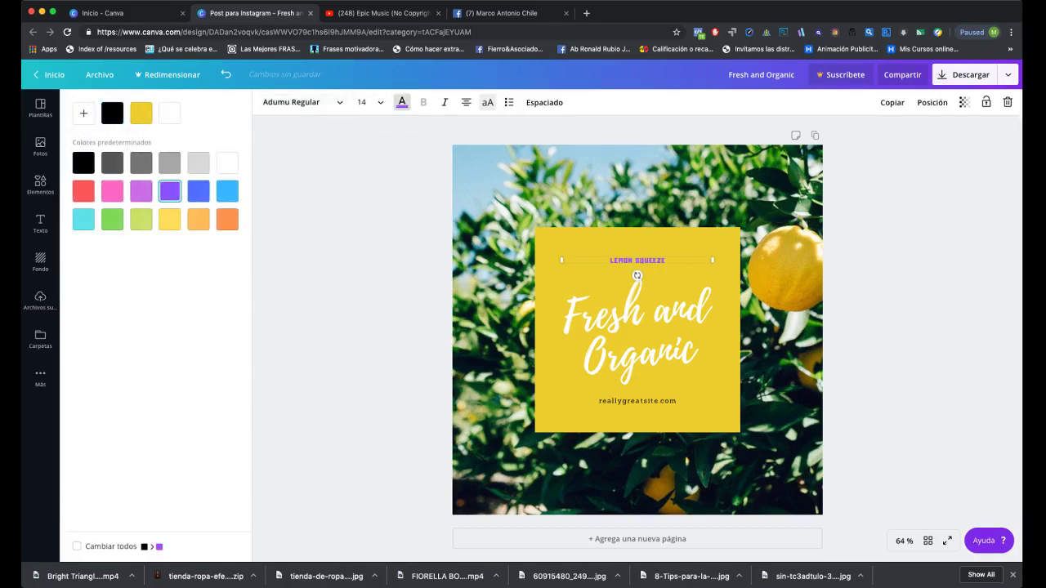
click(198, 190)
click(227, 219)
click(198, 219)
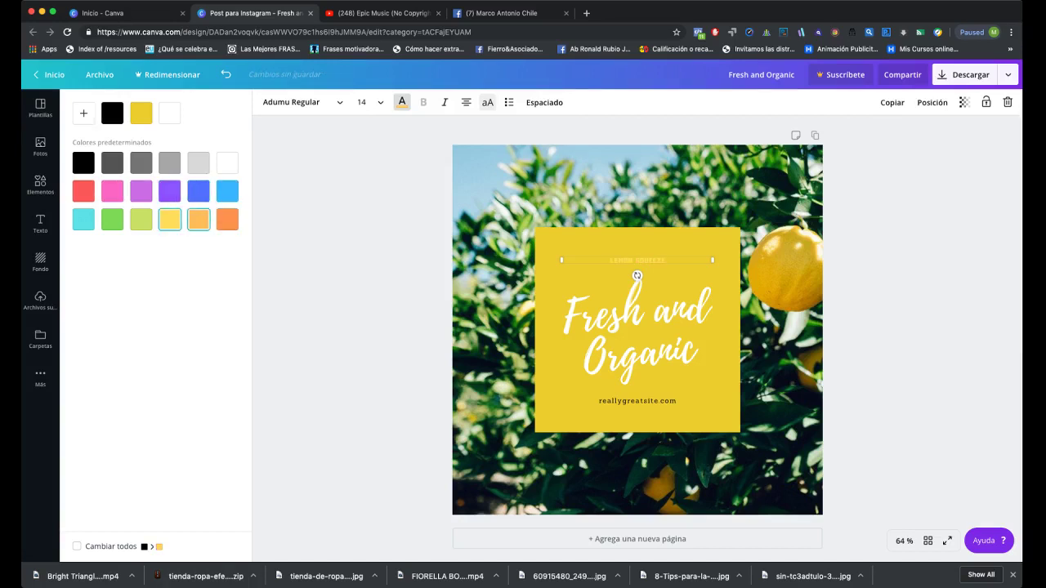
click(199, 218)
click(83, 190)
click(83, 161)
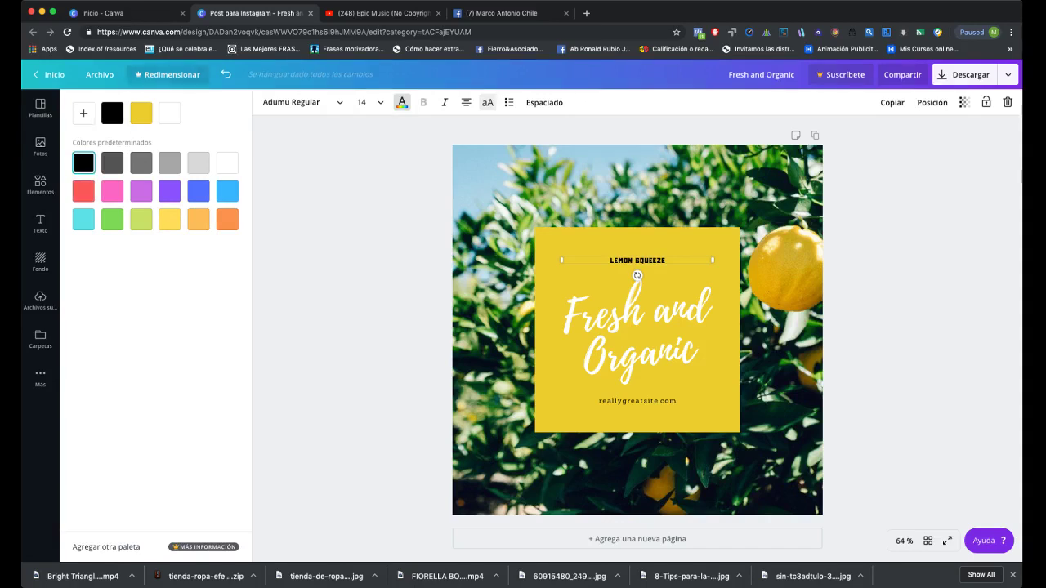
key(Escape)
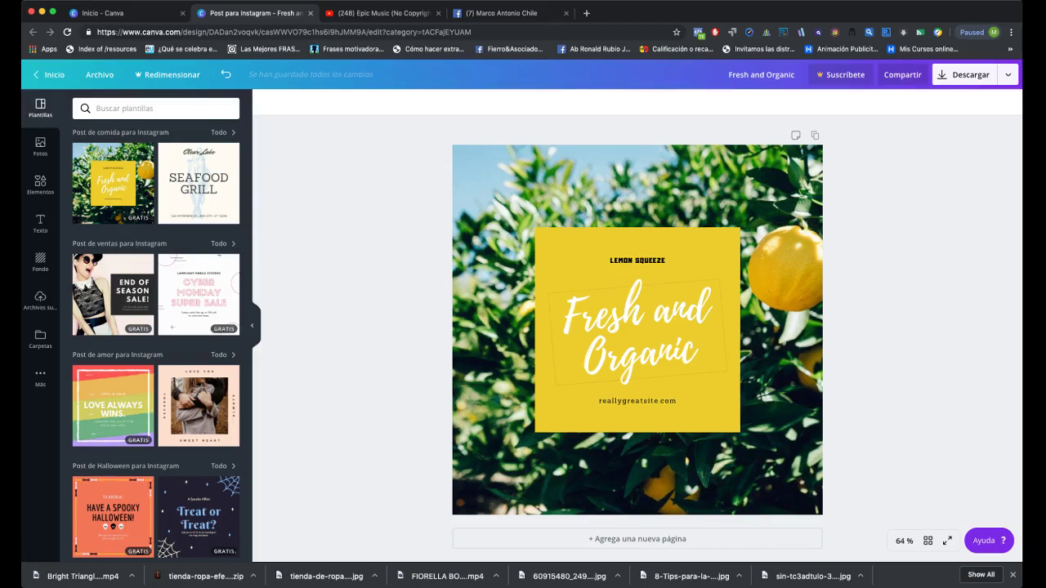
Try light blue and the Abril Fatface font on the "Fresh and Organic" text and undo these changes.
click(637, 331)
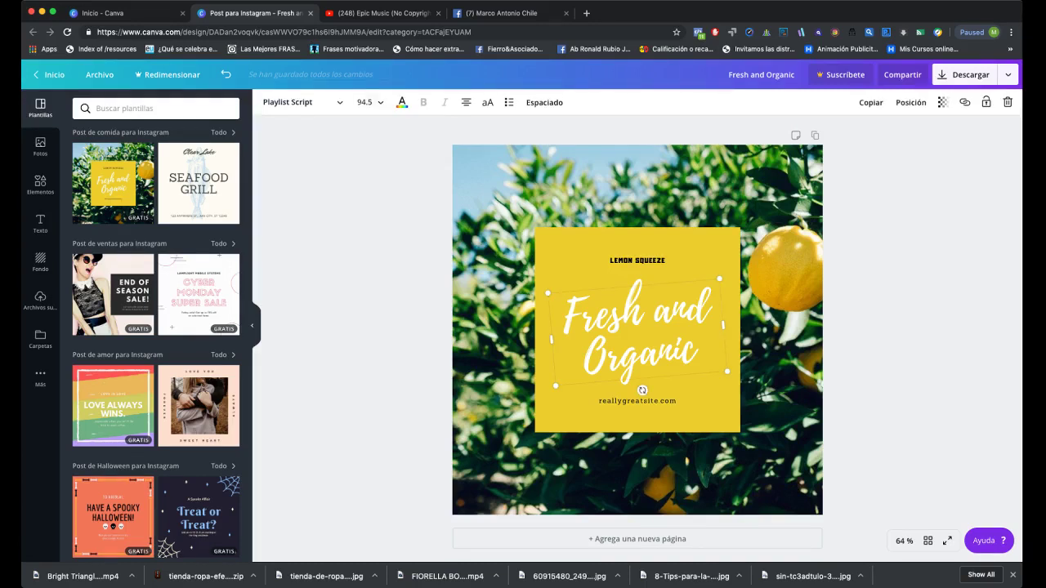
click(401, 102)
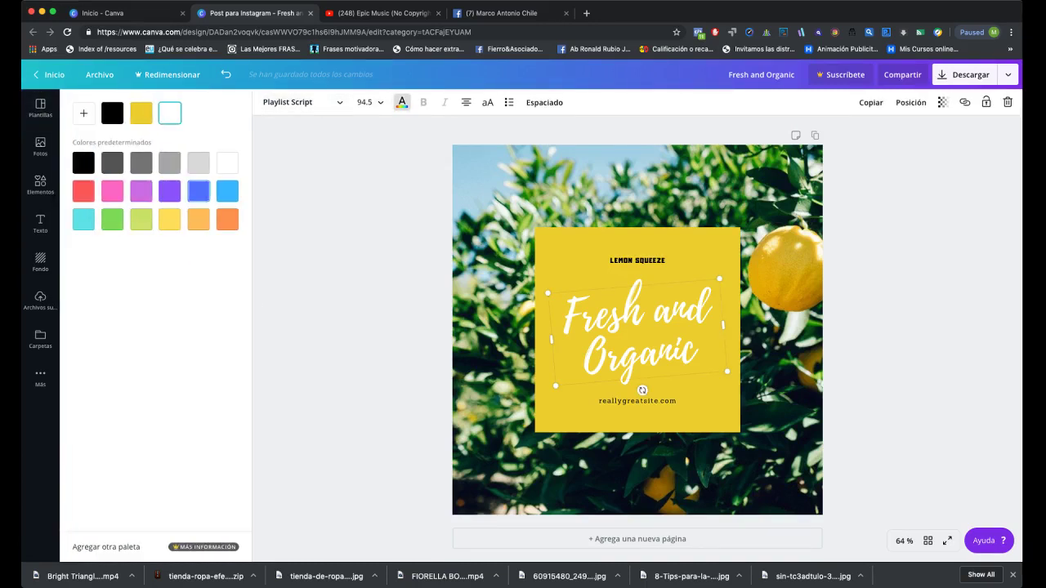
click(227, 190)
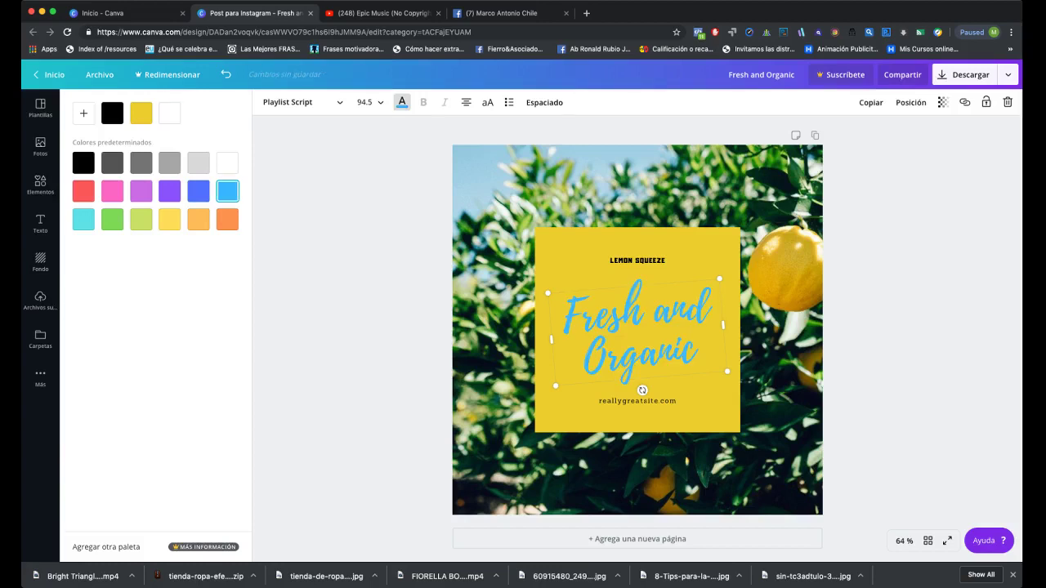
click(301, 102)
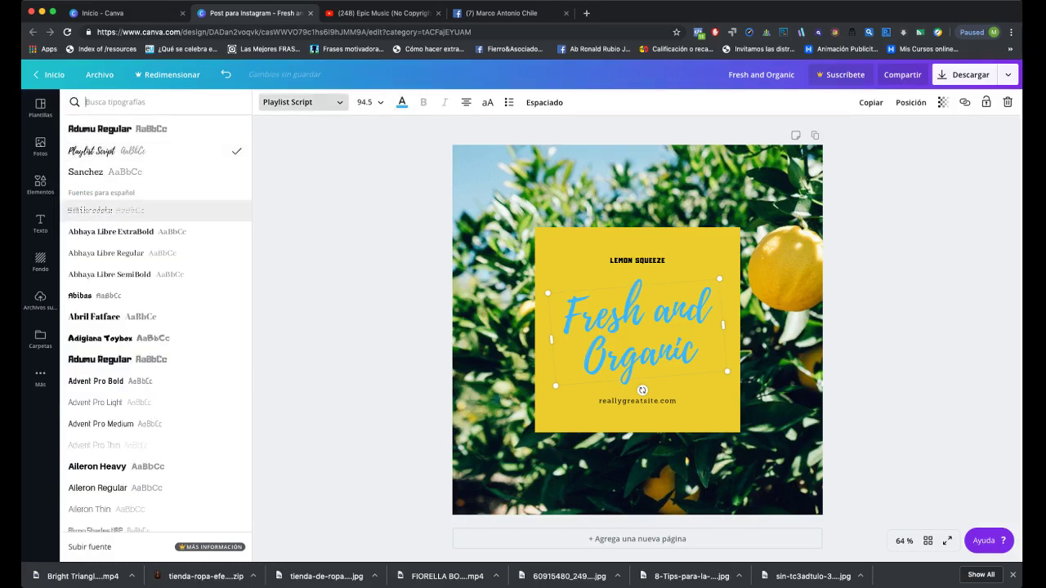
click(112, 316)
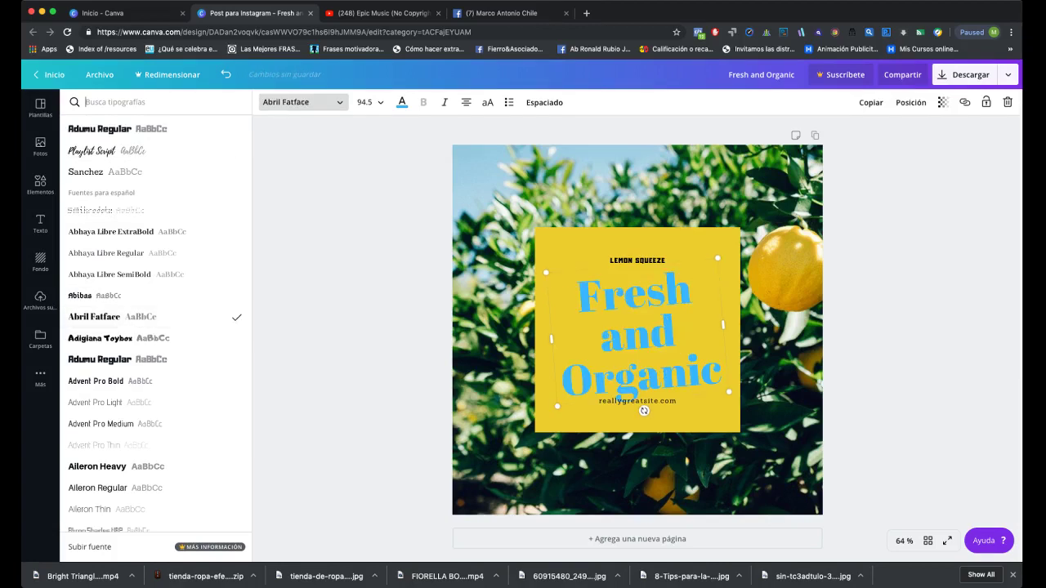
key(Escape)
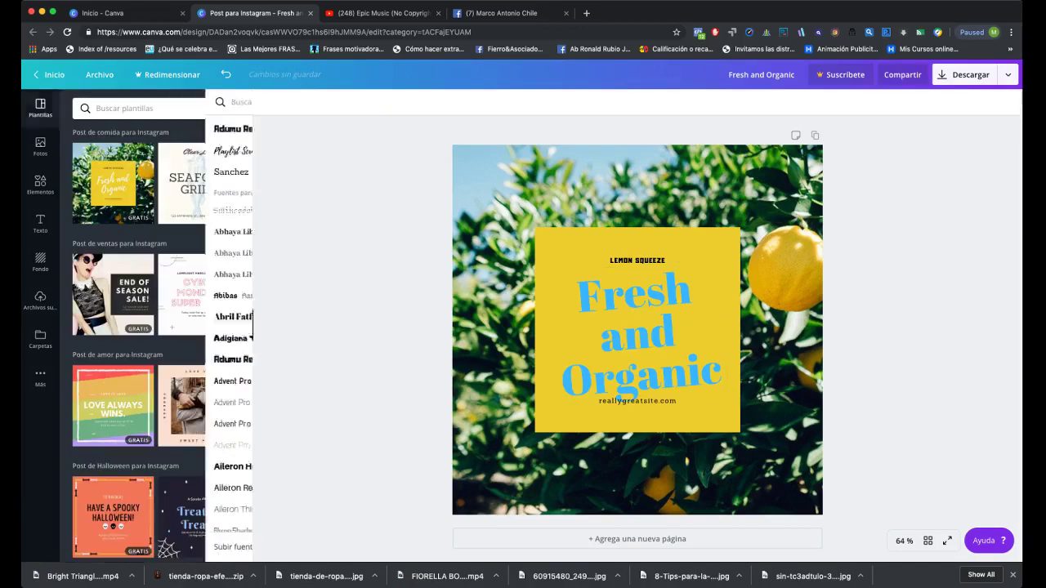
key(ctrl+z)
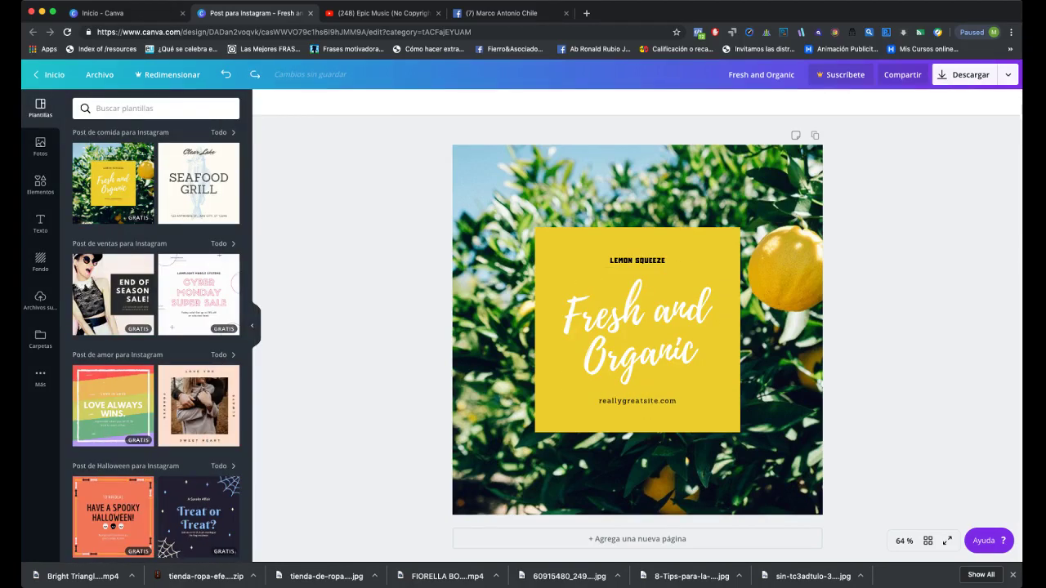
Undo the font and size changes on the "LEMON SQUEEZE" heading and replace its text with "FESTIVAL DEL LIMÓN".
key(ctrl+z)
click(637, 260)
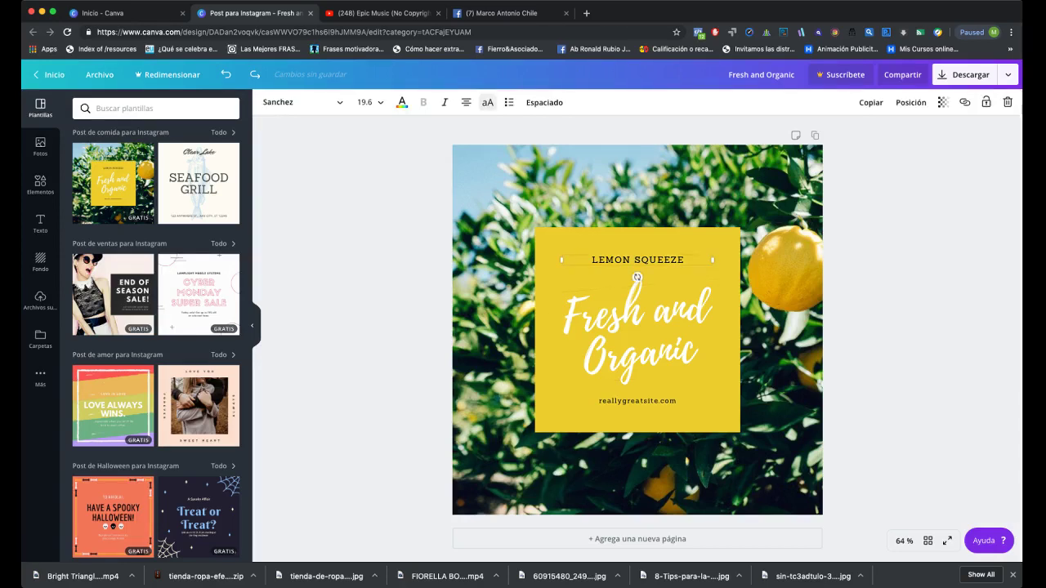
key(Escape)
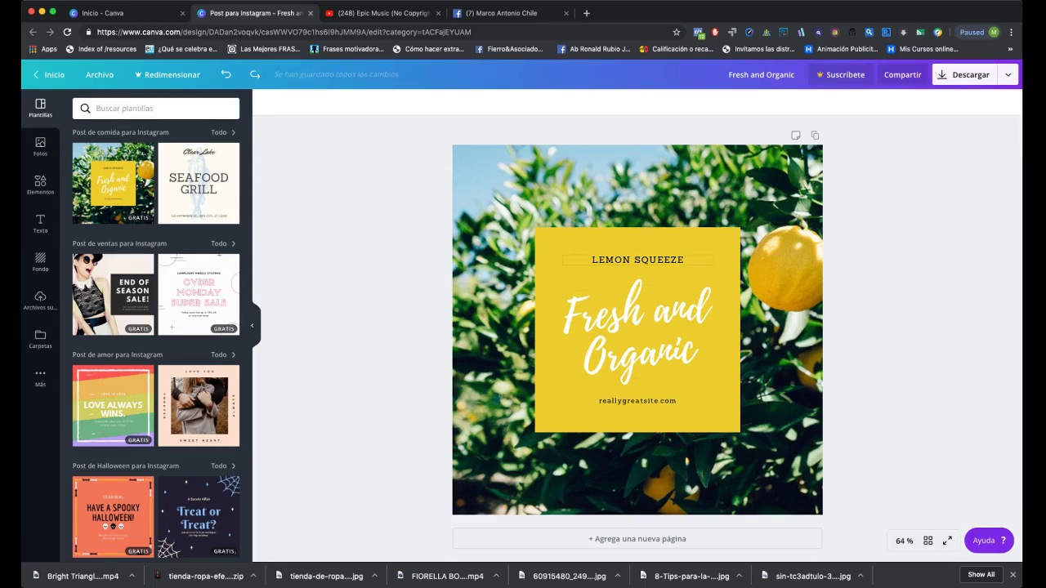
double_click(637, 260)
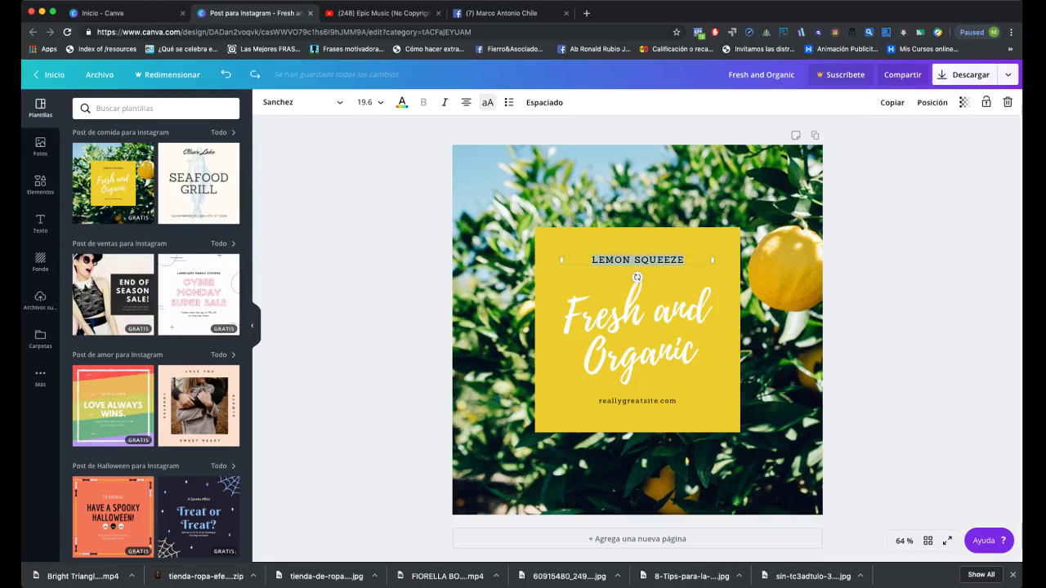
text(FESTIVAL )
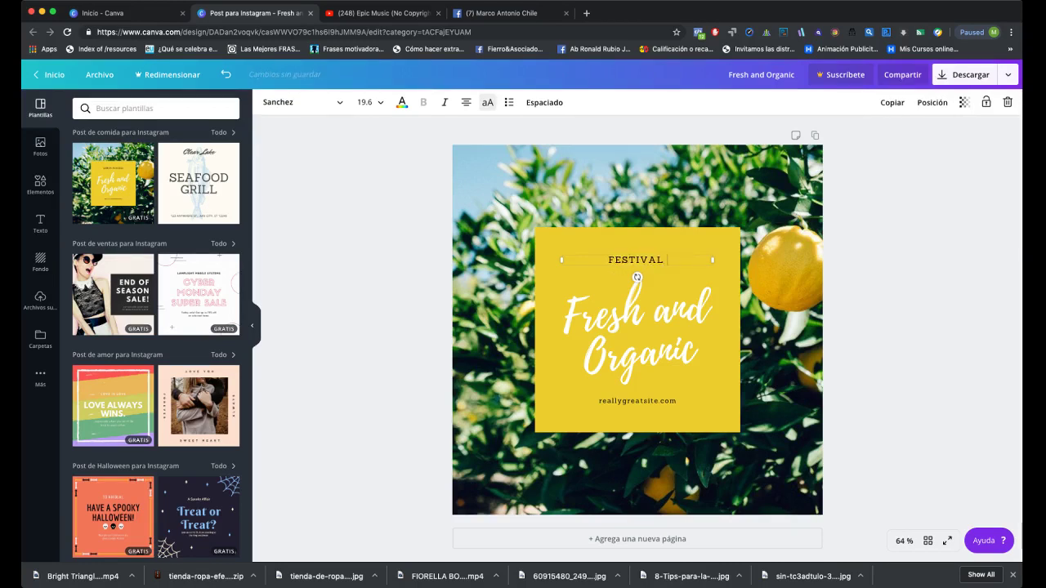
text(DEL LIMÓN)
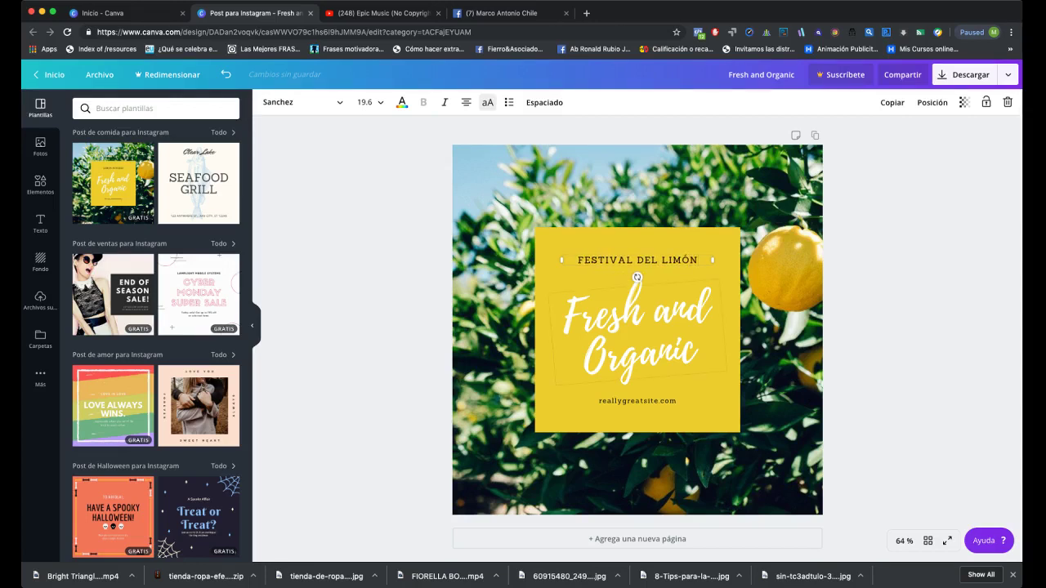
Replace the "Fresh and Organic" text with "Frescos y Orgánicos".
click(637, 331)
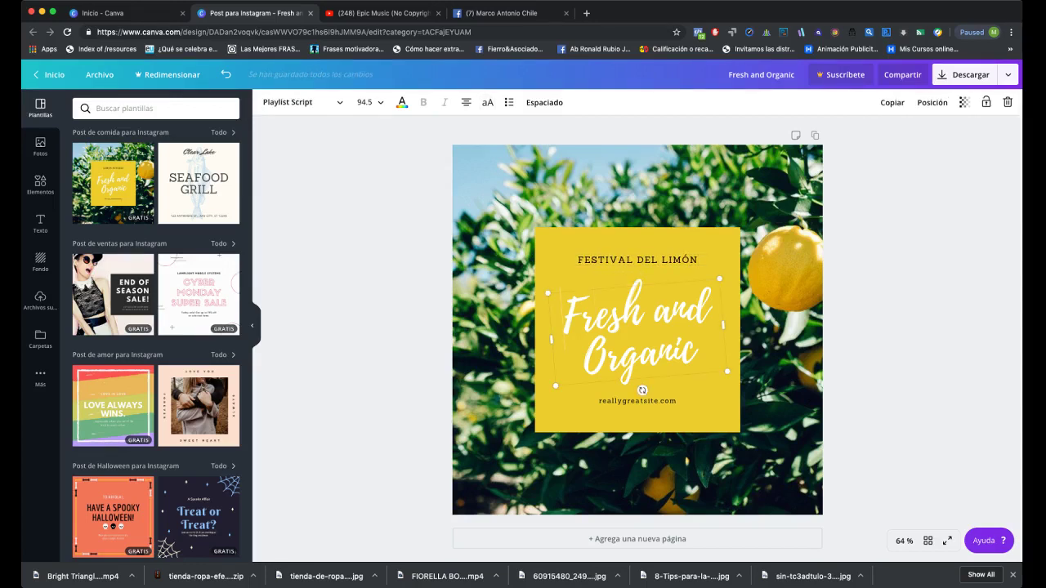
drag(565, 314, 696, 359)
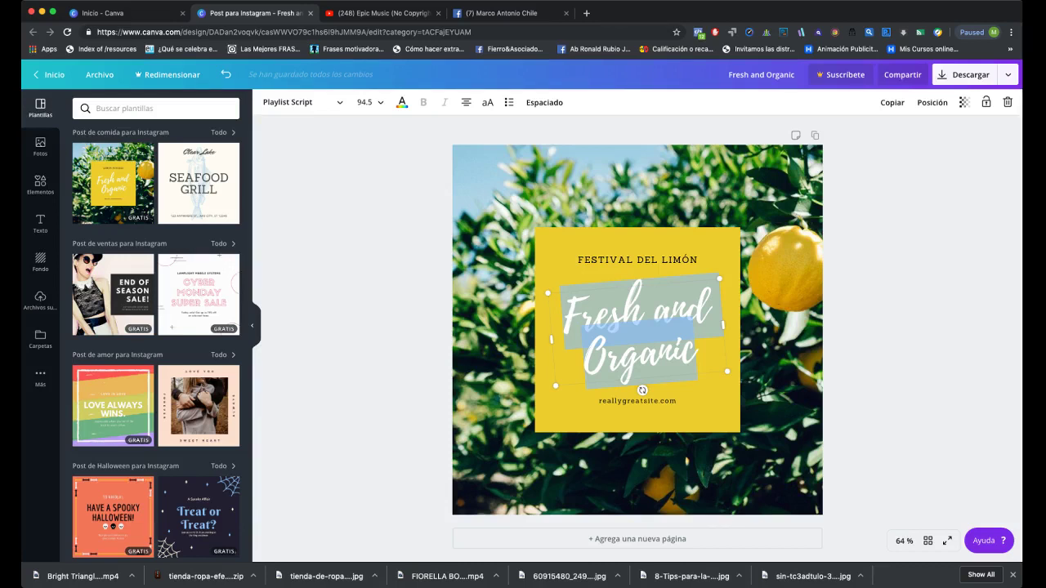
text(Fre)
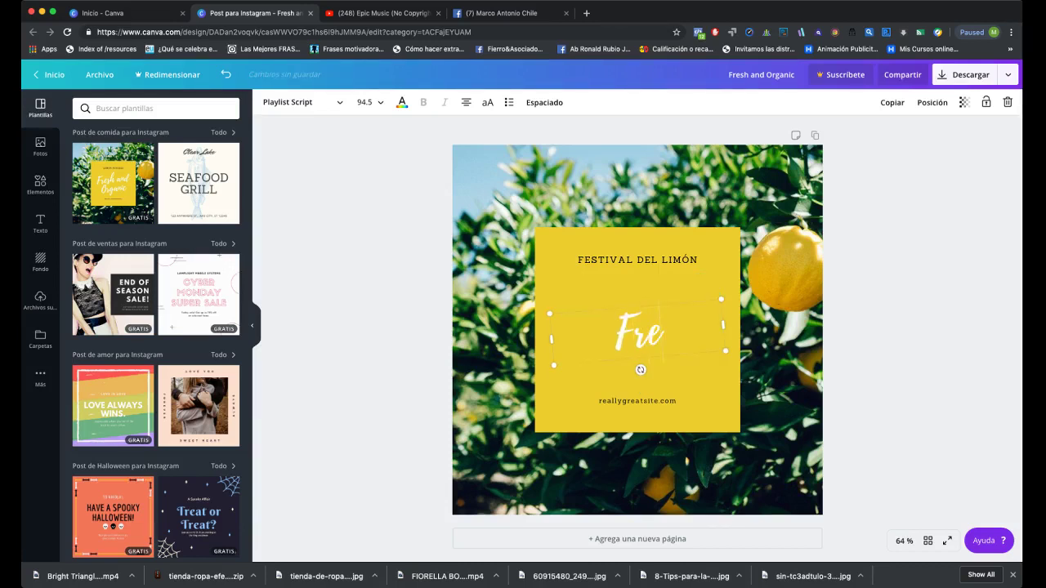
text(scos y)
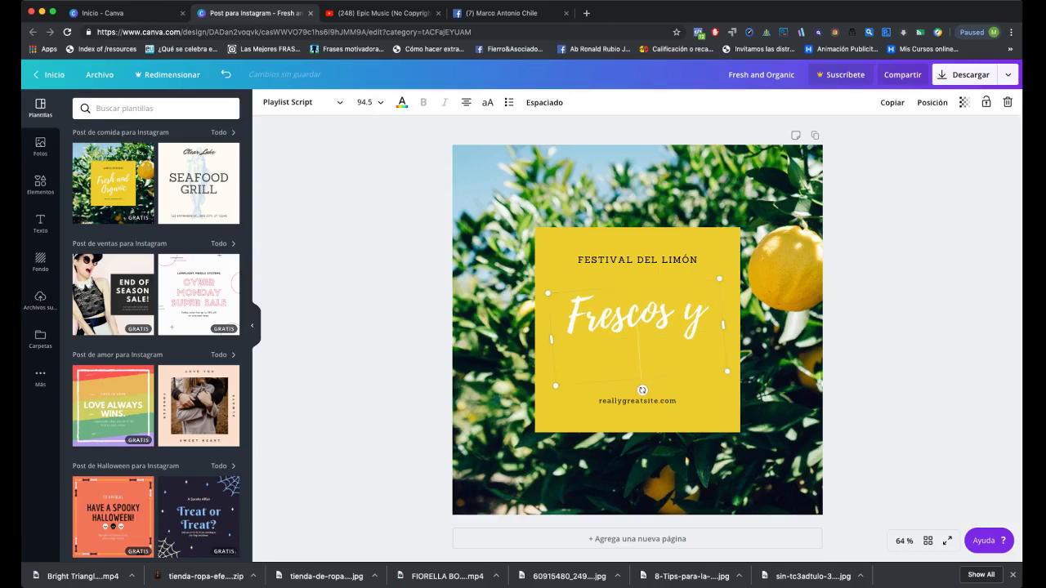
text( Orgánicos)
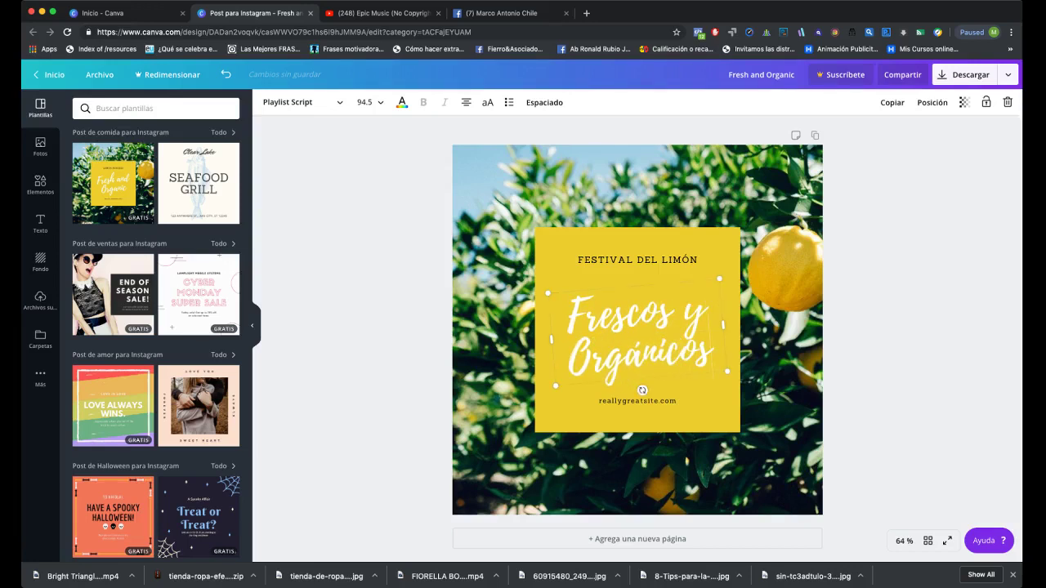
key(Escape)
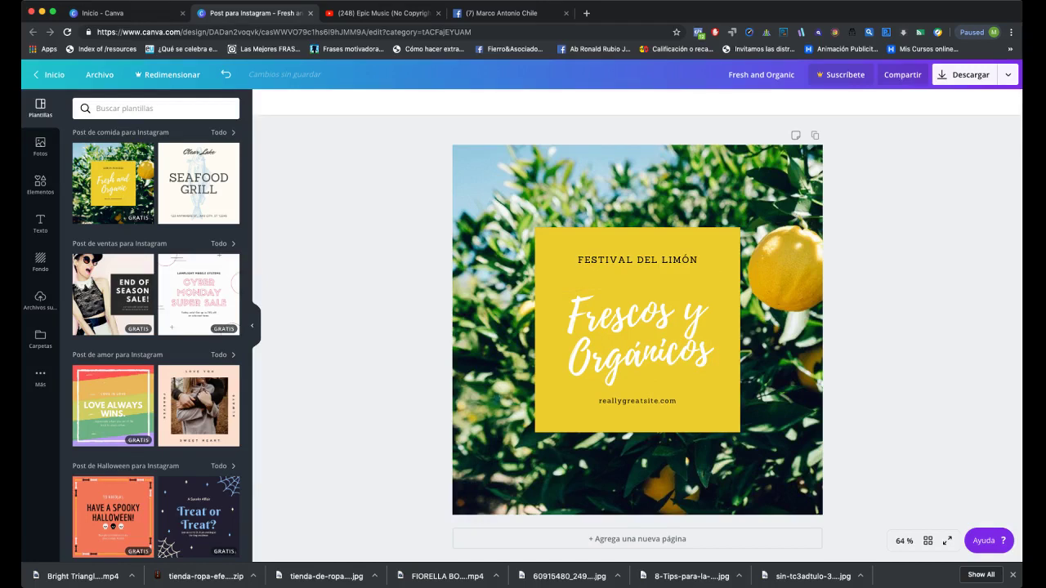
click(637, 400)
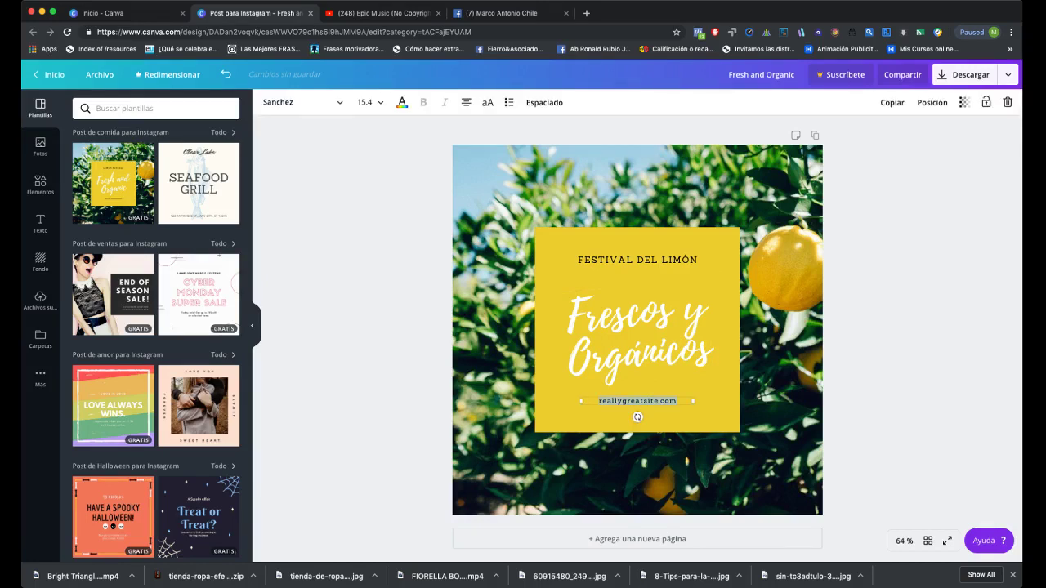
text(www.elfestivaldellimon.com)
key(Escape)
key(Escape)
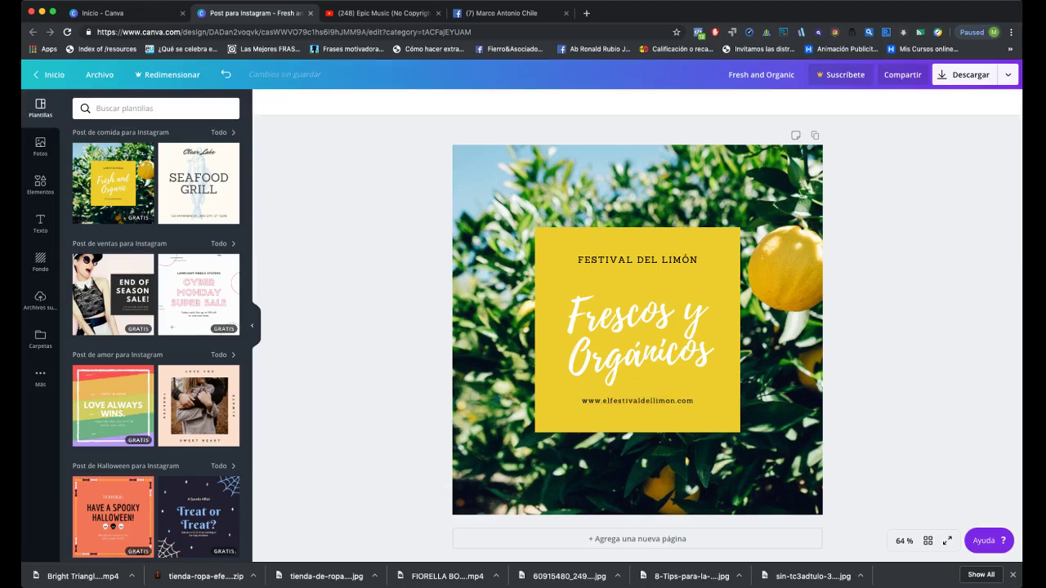
Download the design as a PNG, dismissing the Canva Pro offer, and open the downloaded file.
scroll(637, 329, down, 1)
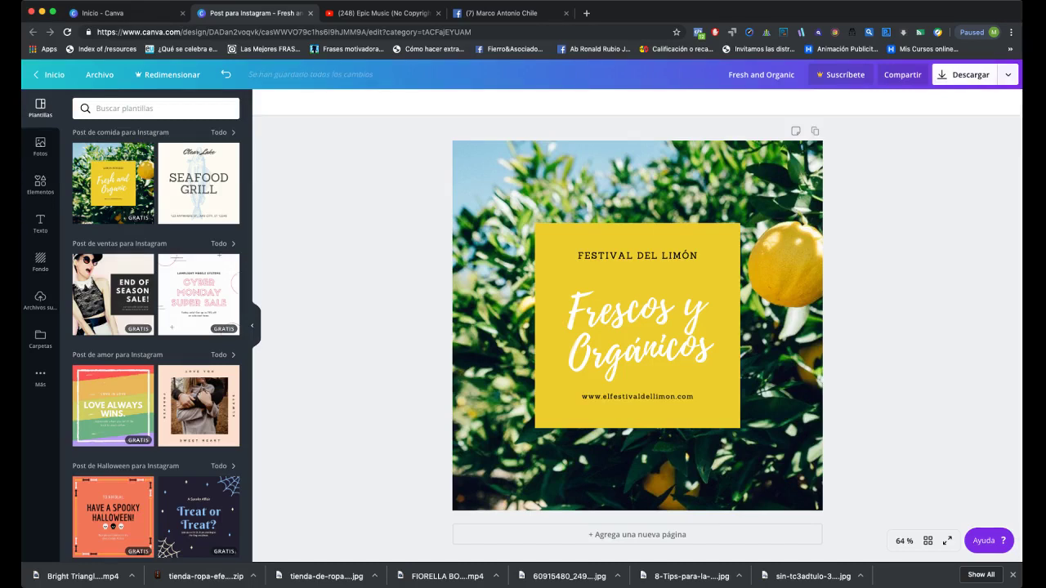
click(964, 74)
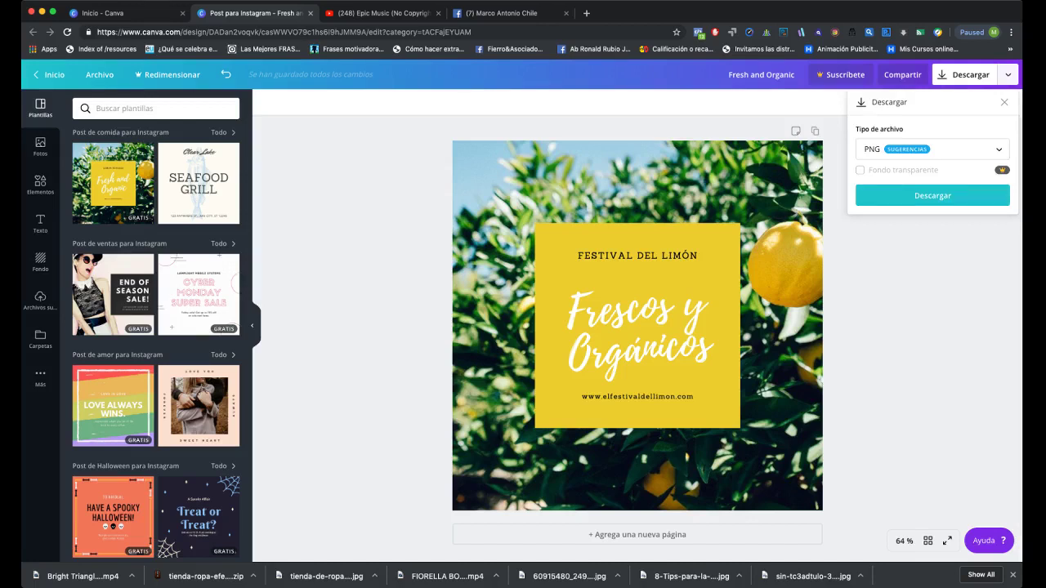
click(931, 148)
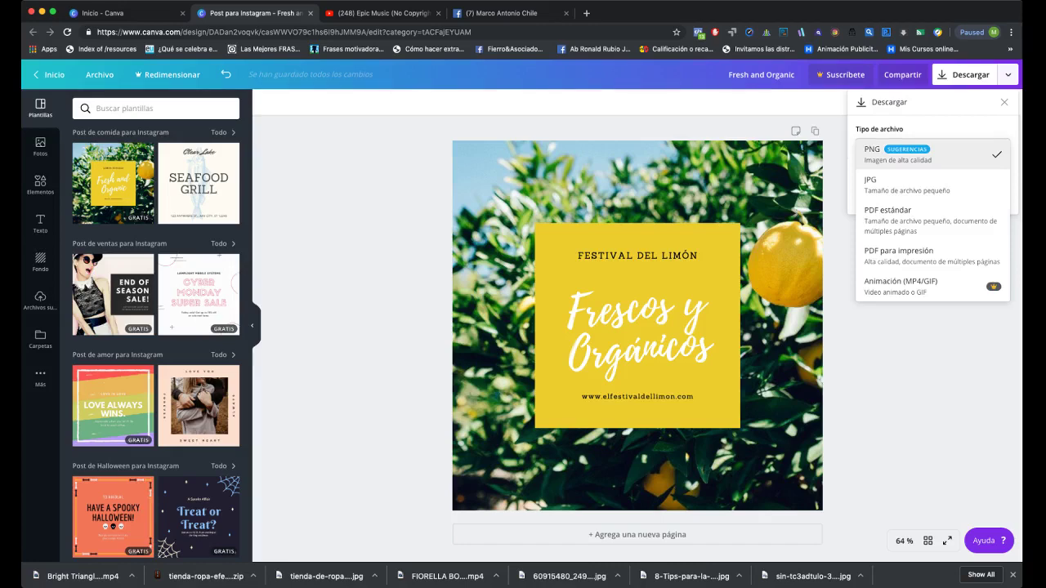
click(933, 155)
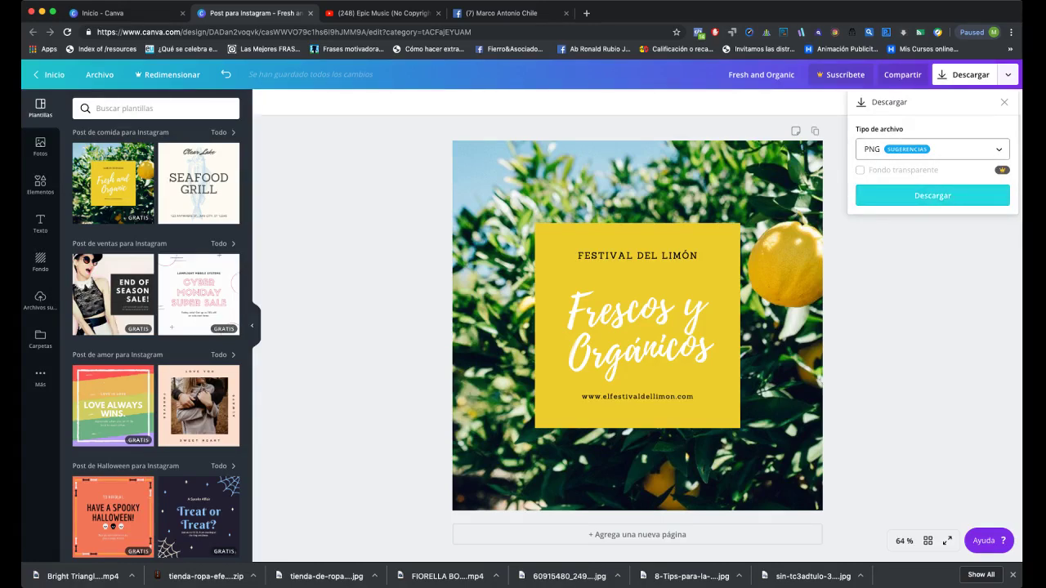
click(933, 195)
click(932, 195)
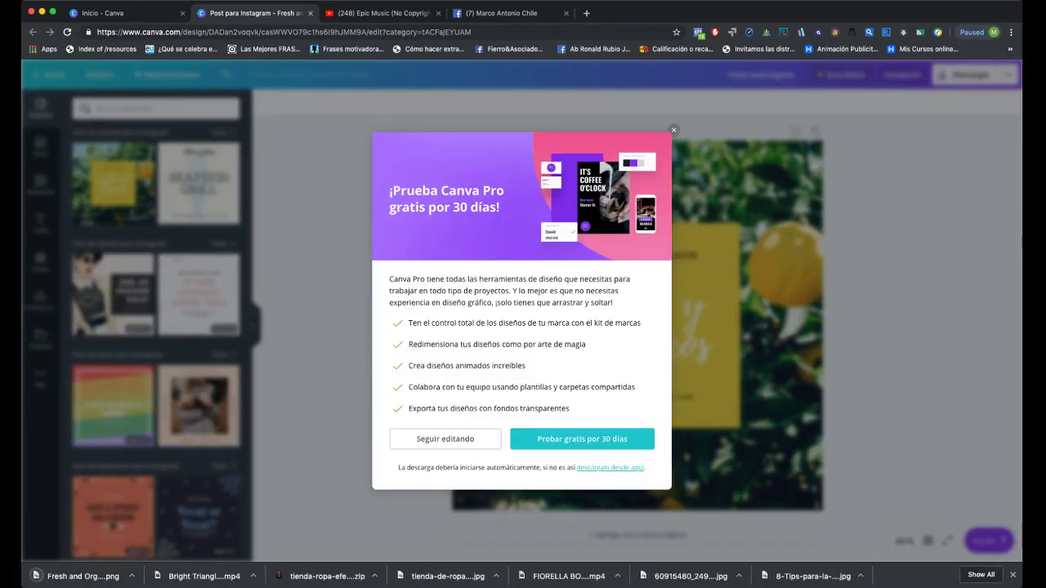
click(673, 130)
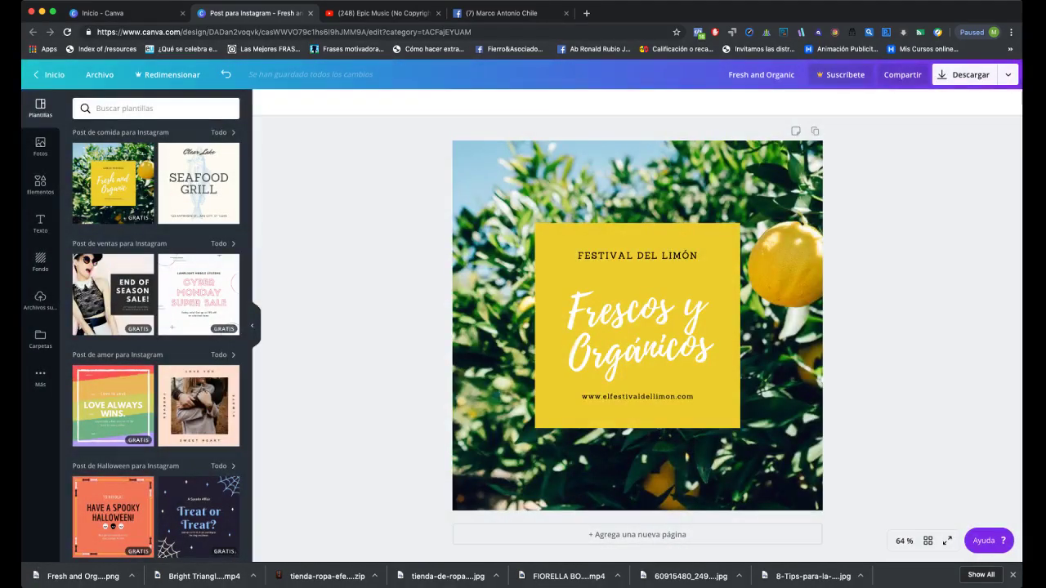
click(82, 576)
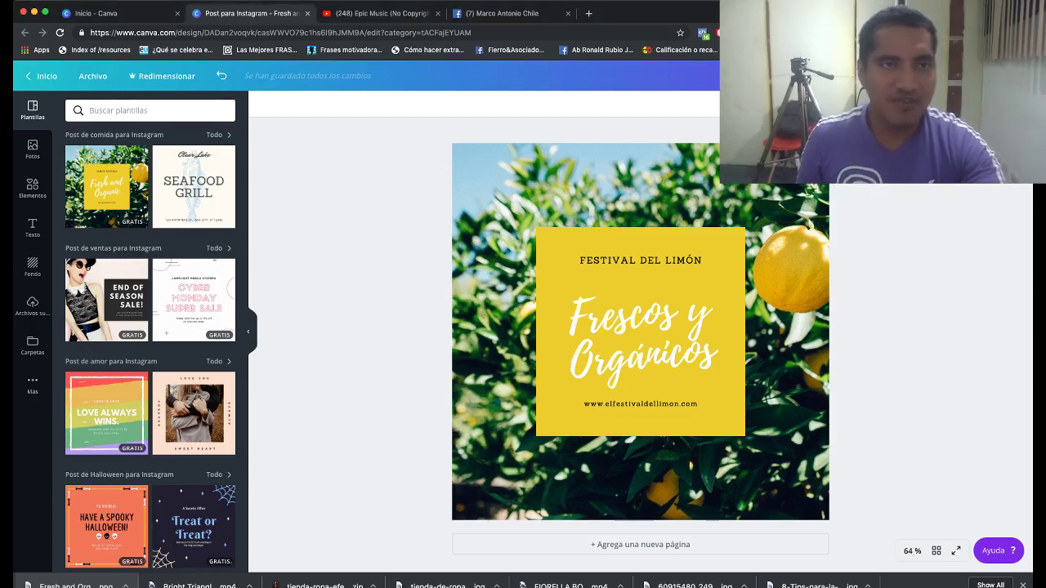
Return to the Canva home page and look at the custom dimensions fields and the list of own designs.
key(ctrl+shift+Tab)
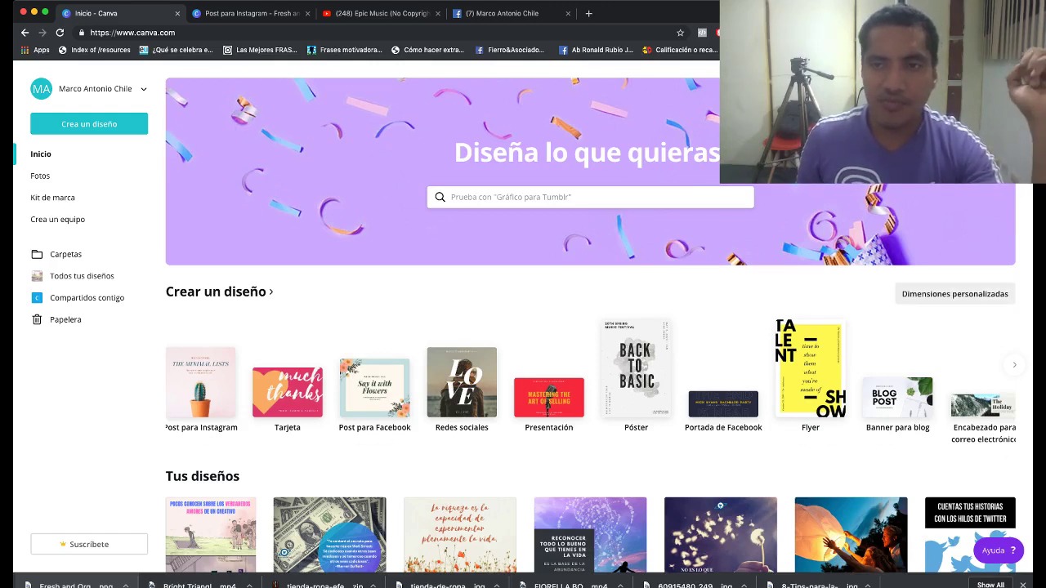
click(954, 293)
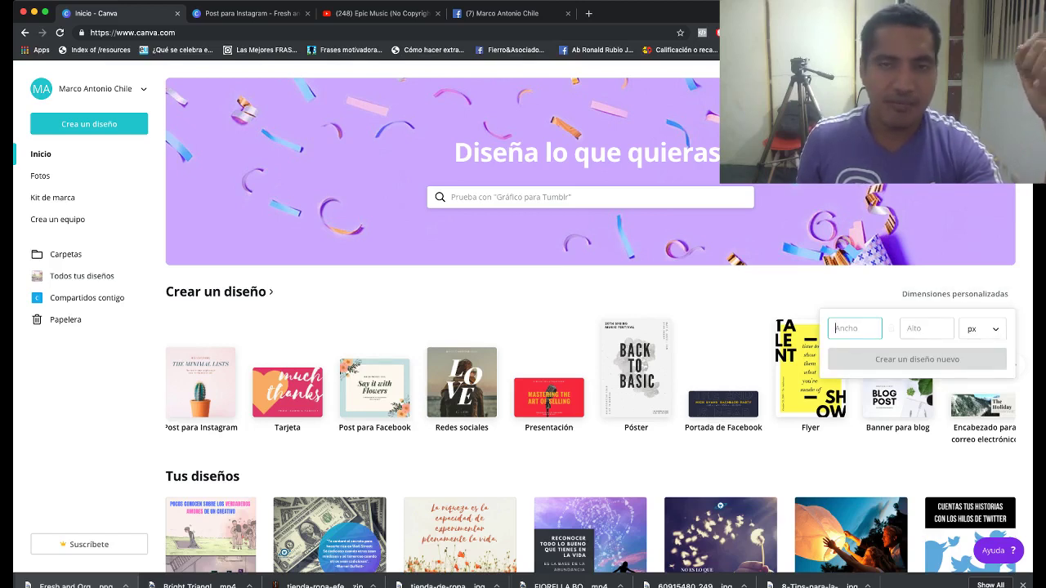
key(Escape)
scroll(206, 352, down, 3)
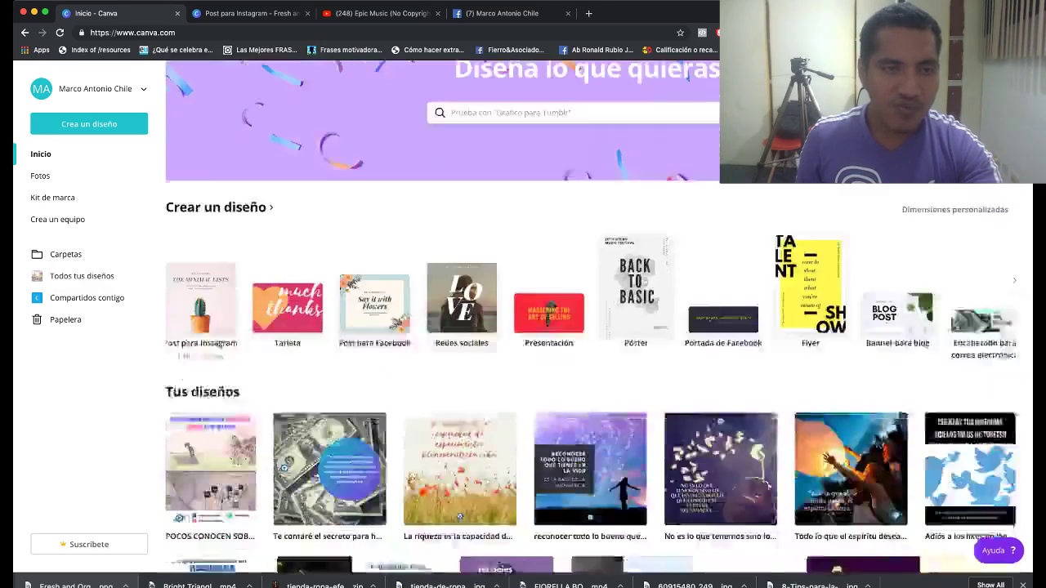
Create a new blank Instagram post (1080 × 1080 px) from the design types on the home page.
scroll(210, 380, up, 3)
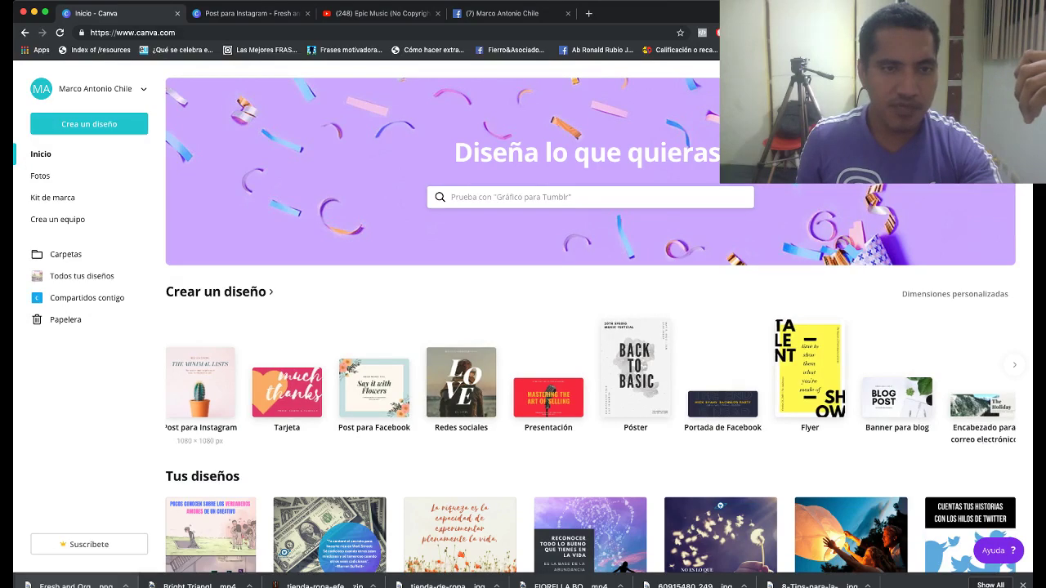
click(200, 382)
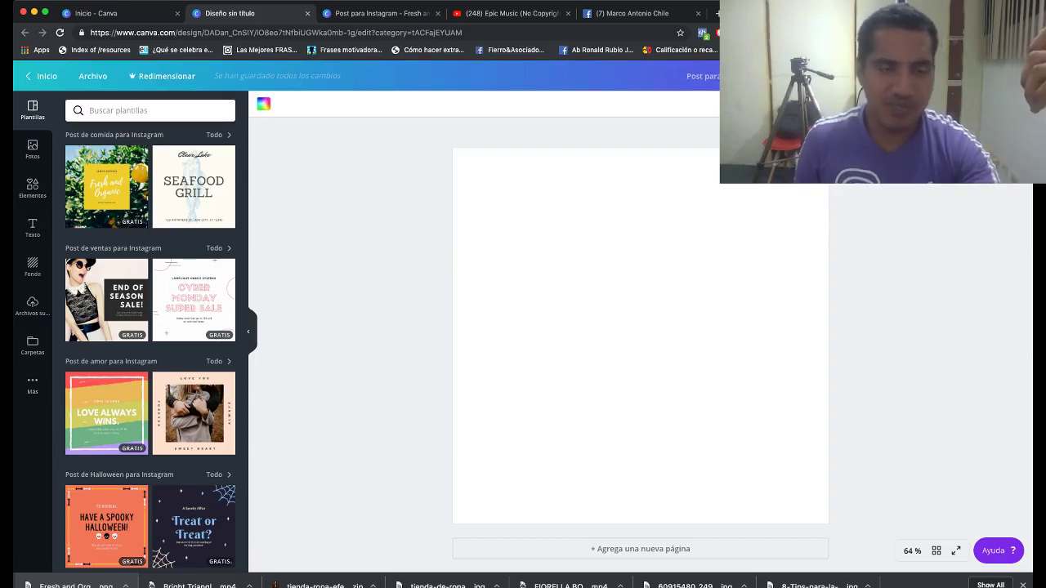
scroll(640, 334, down, 1)
scroll(641, 335, up, 1)
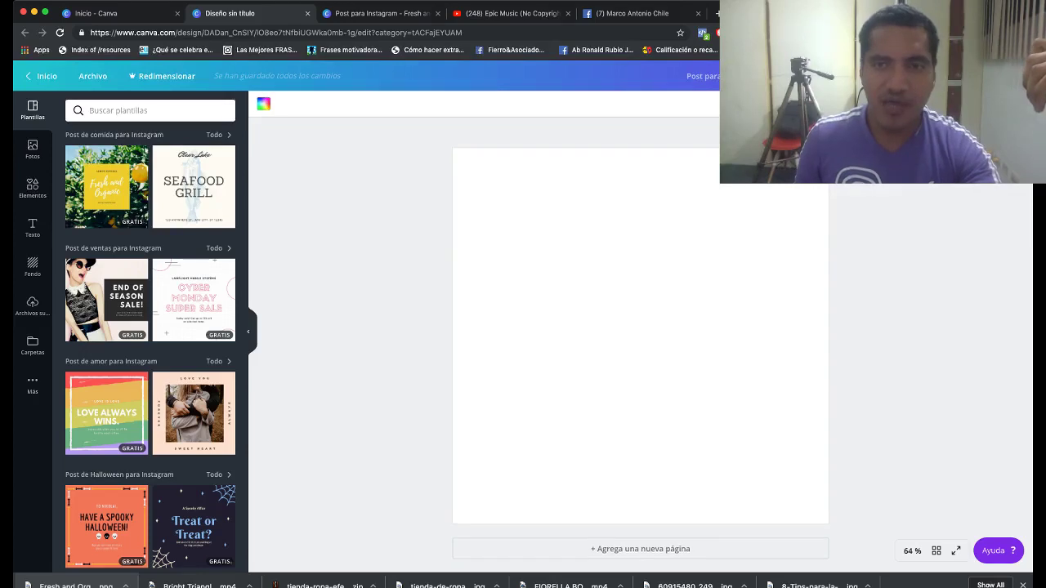
scroll(641, 334, down, 1)
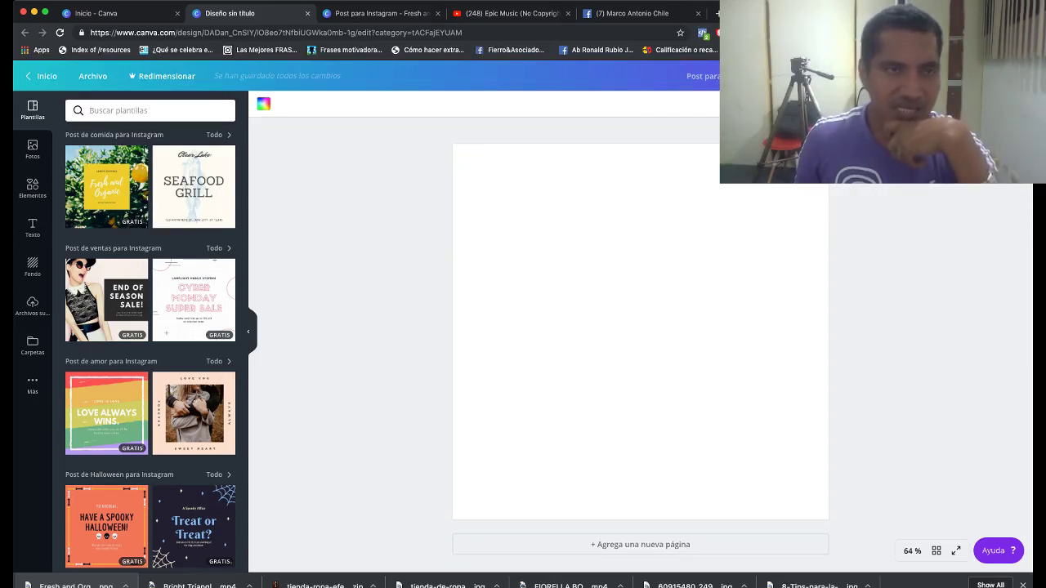
Look through the trending photos in the photo library, dismissing the introduction to the new photo space.
click(33, 148)
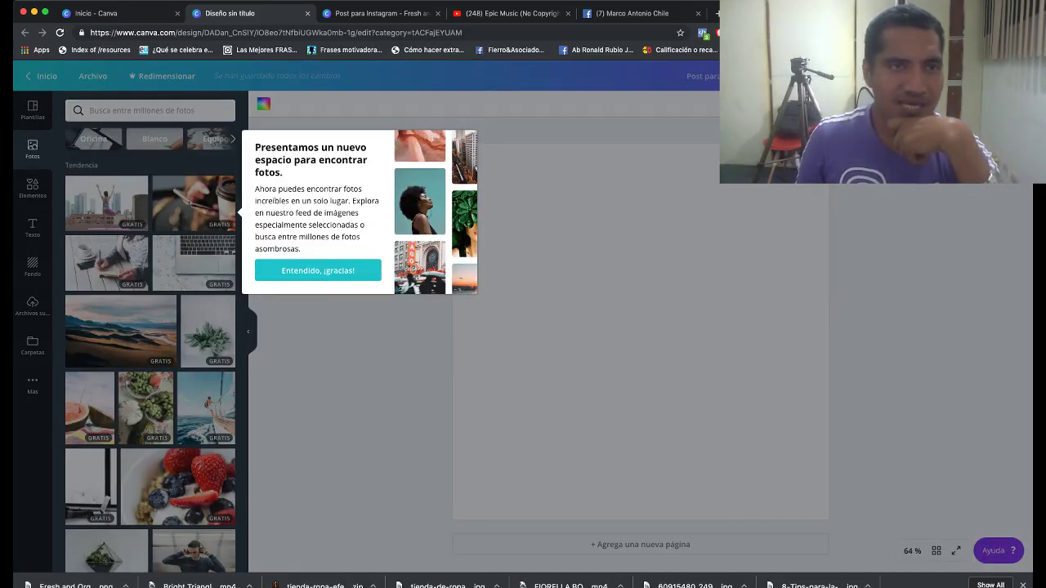
click(317, 270)
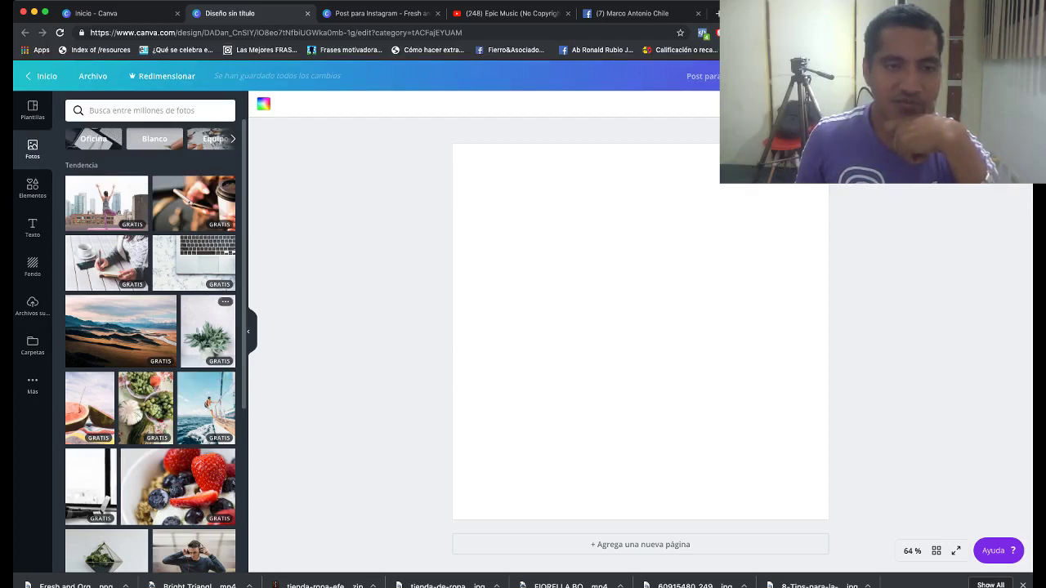
scroll(151, 348, down, 5)
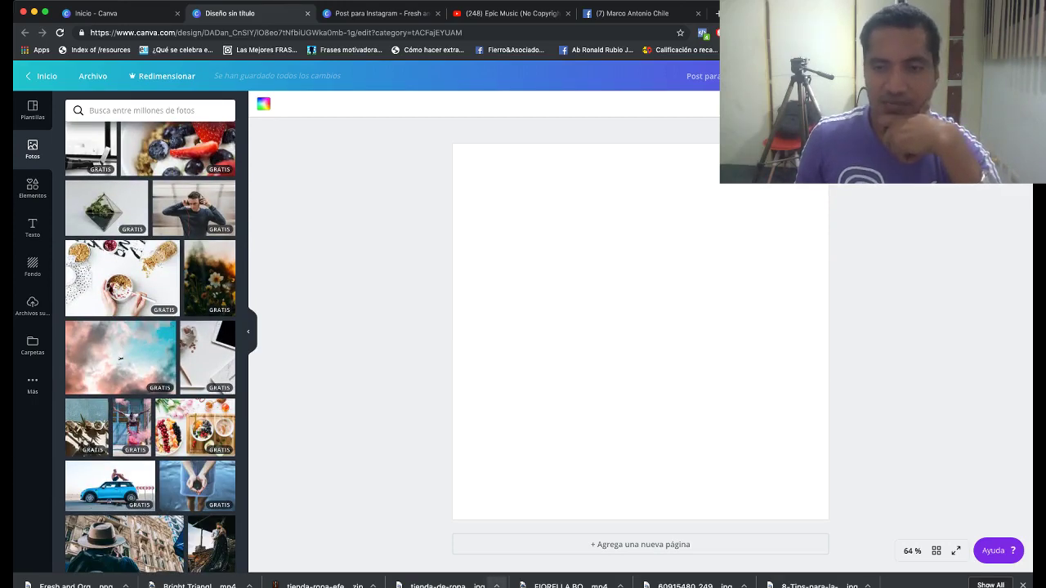
key(super+Tab)
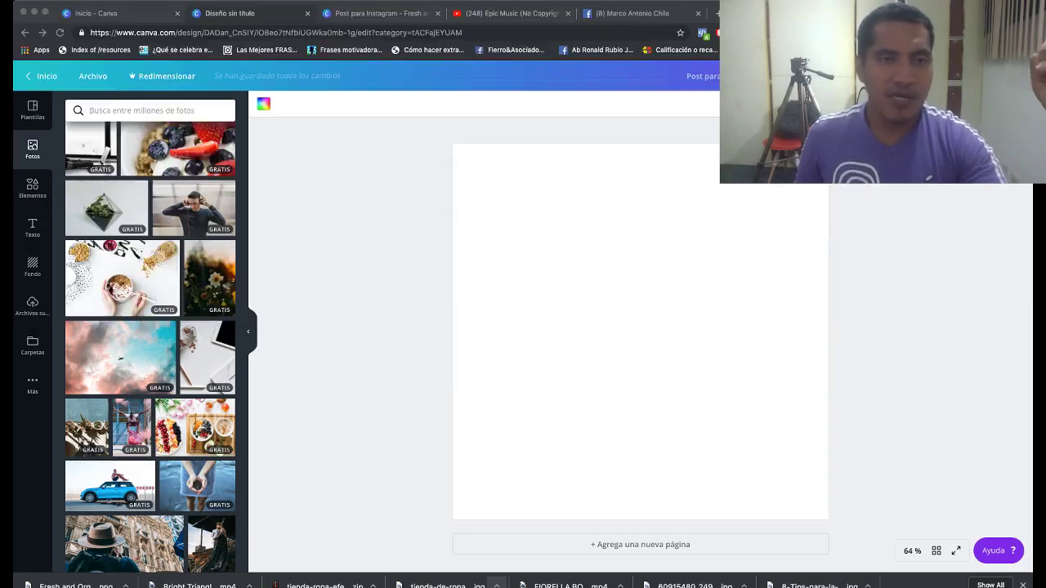
scroll(150, 347, down, 5)
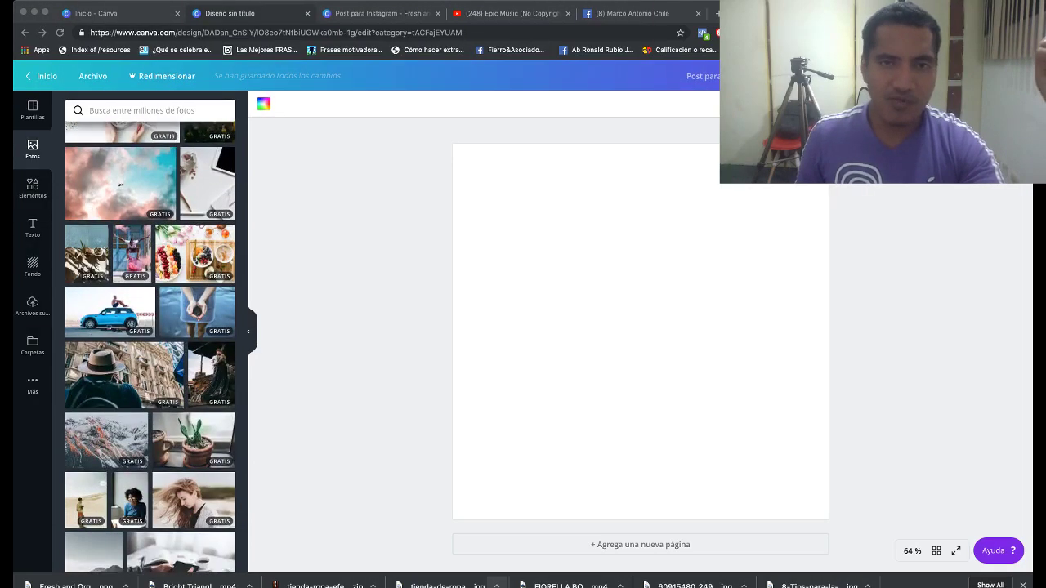
scroll(150, 348, down, 3)
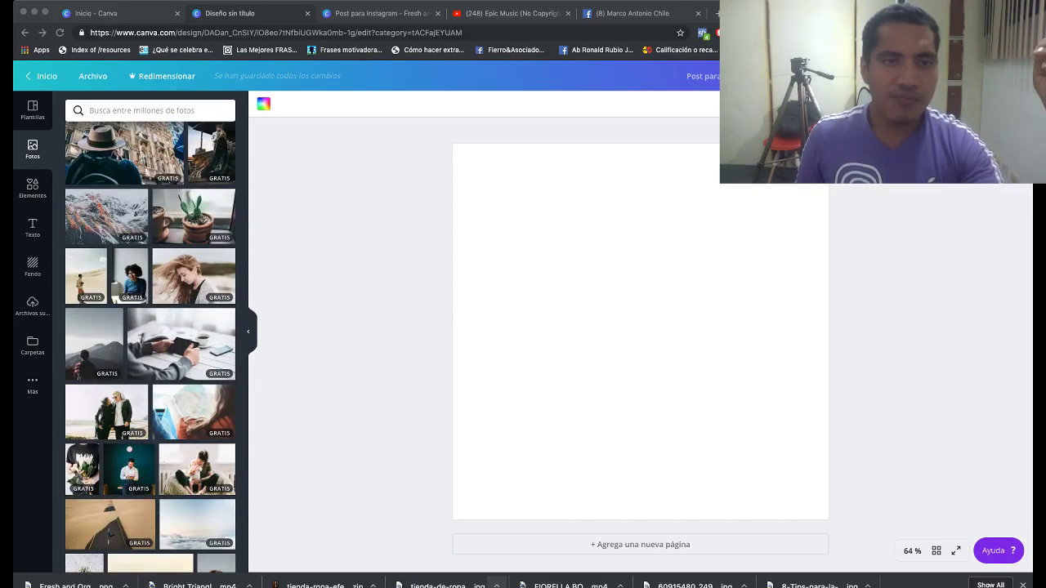
key(super+Tab)
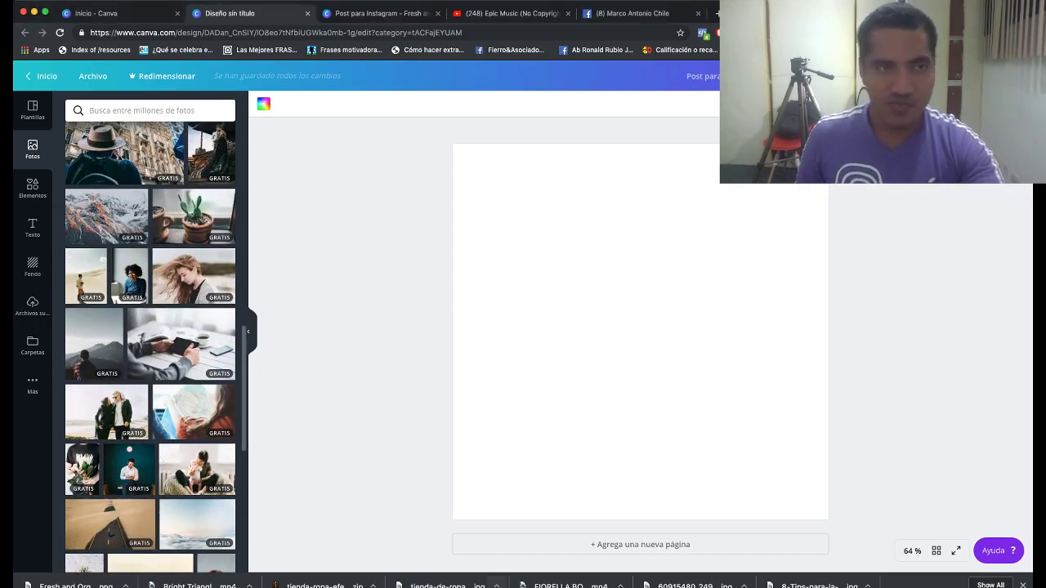
Add a photo grid with one large cell above two smaller cells to the blank page and deselect it.
click(33, 187)
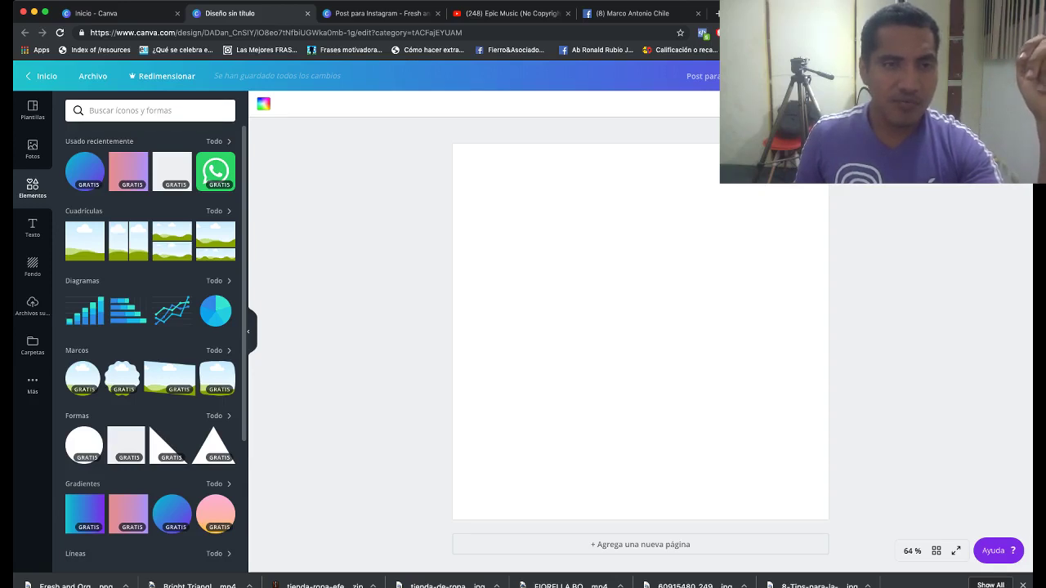
click(218, 210)
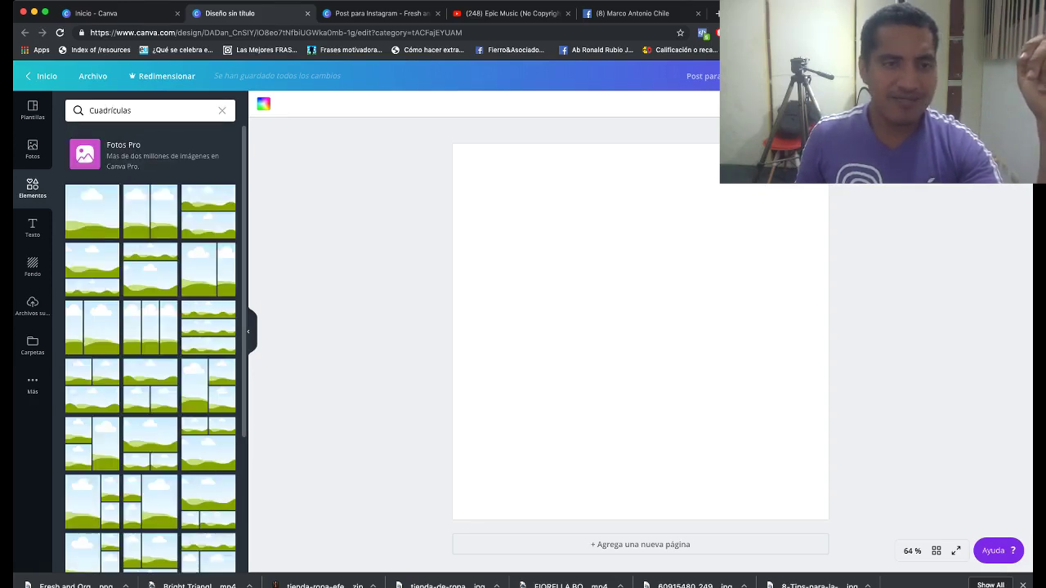
scroll(151, 351, down, 3)
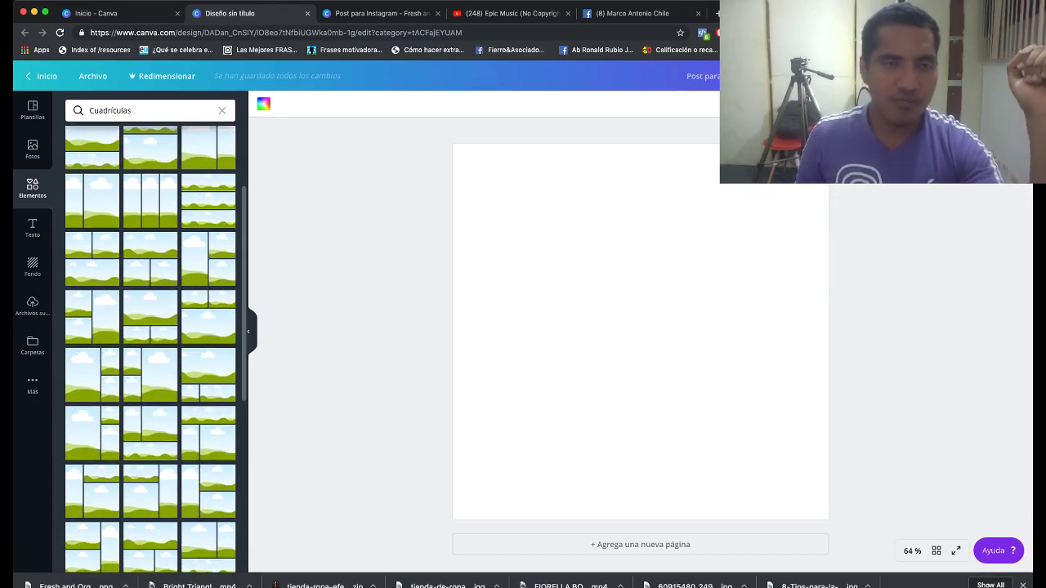
click(208, 374)
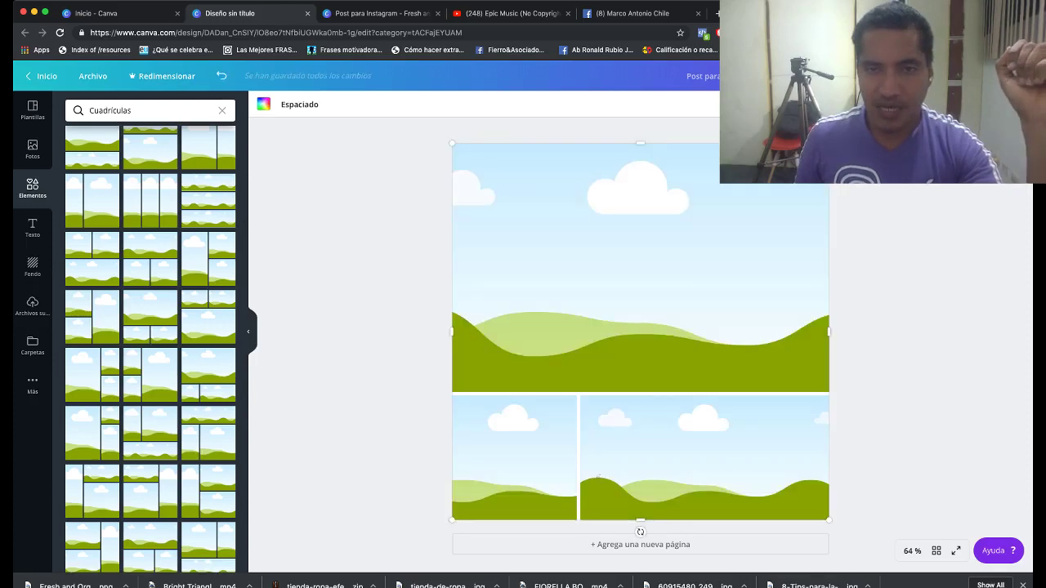
key(Escape)
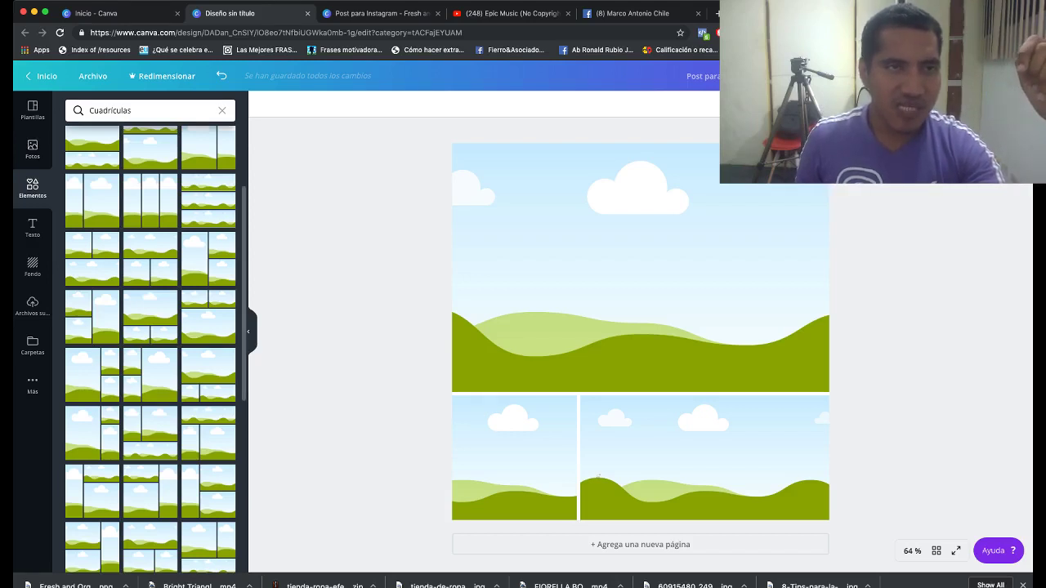
Look through the remaining grids, clear the Cuadrículas search and examine the other element categories such as lines, icons and arrows.
scroll(150, 350, down, 10)
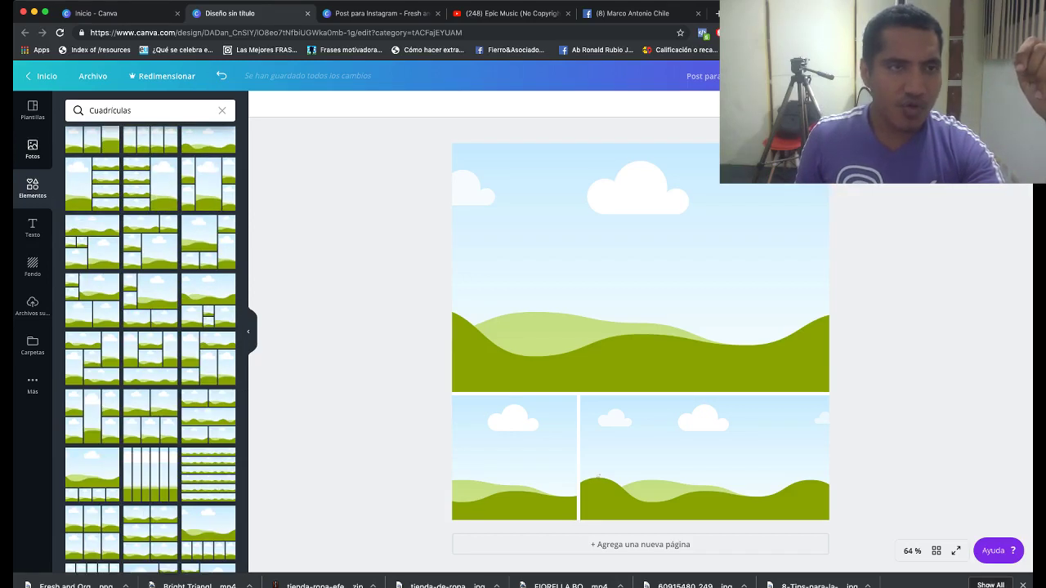
click(32, 149)
click(33, 188)
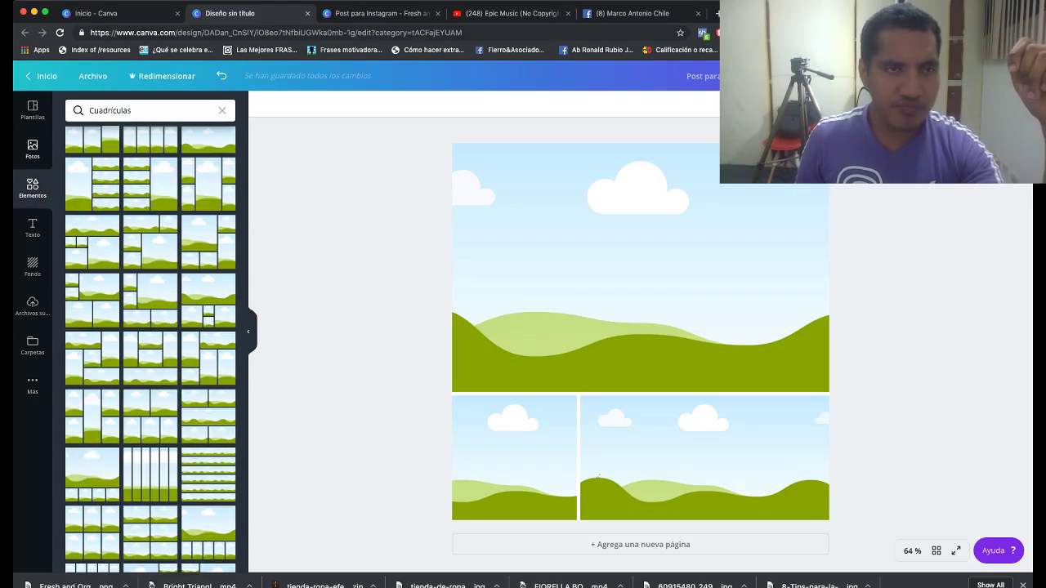
click(222, 110)
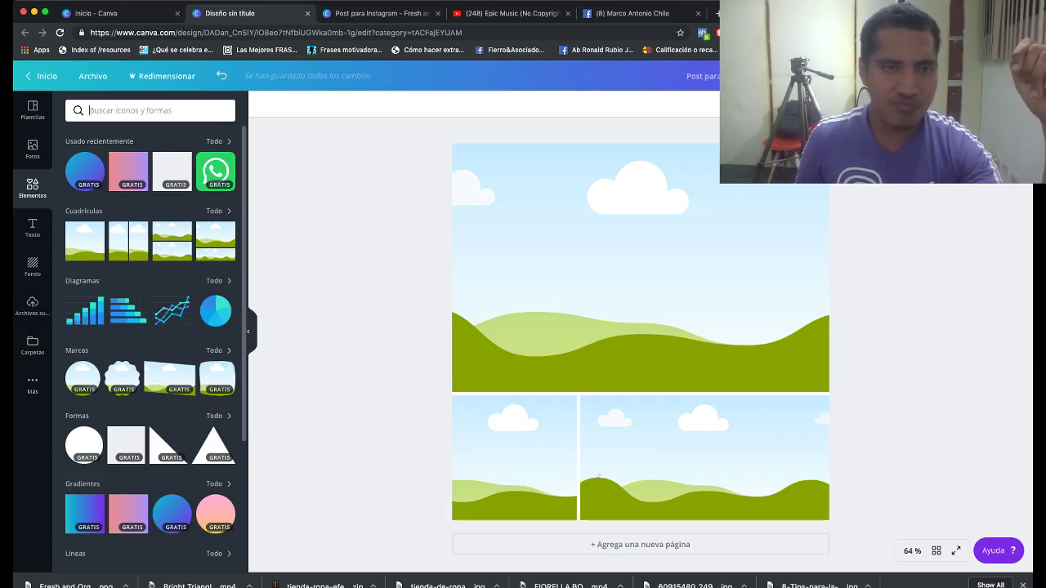
scroll(150, 343, down, 4)
scroll(151, 343, down, 5)
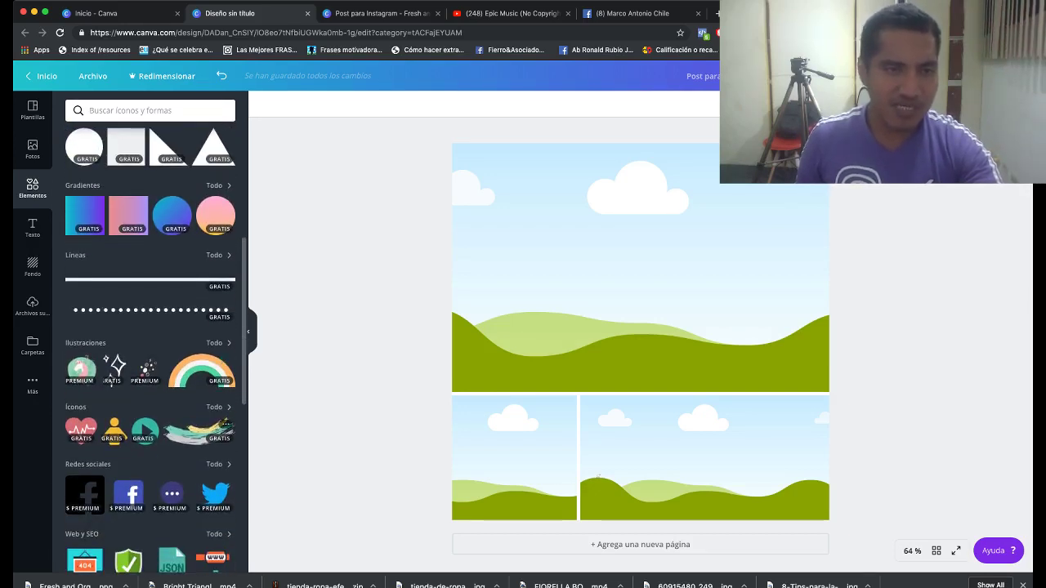
scroll(151, 343, down, 5)
scroll(171, 343, down, 4)
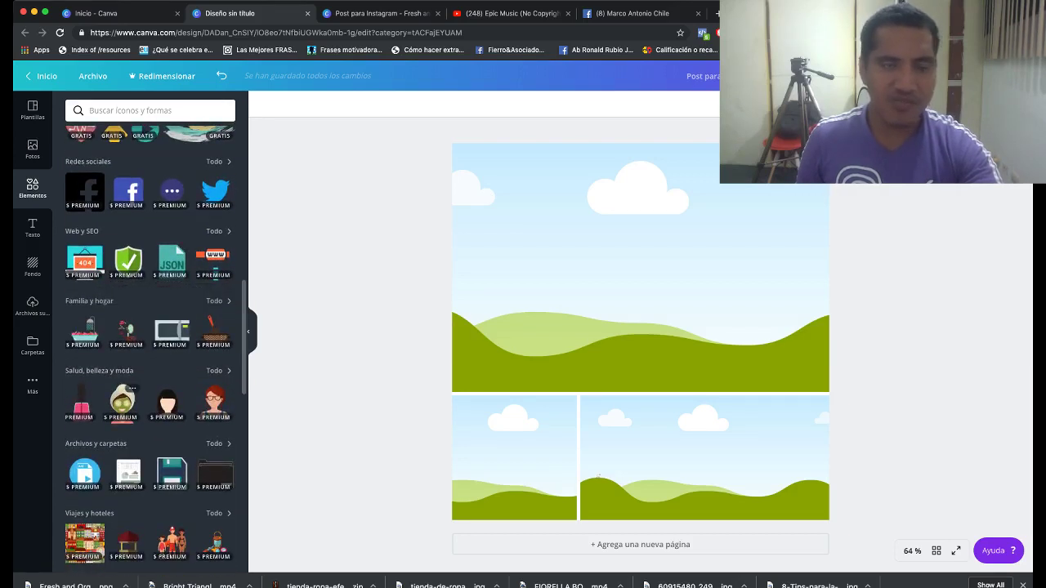
scroll(130, 339, down, 6)
scroll(131, 343, down, 8)
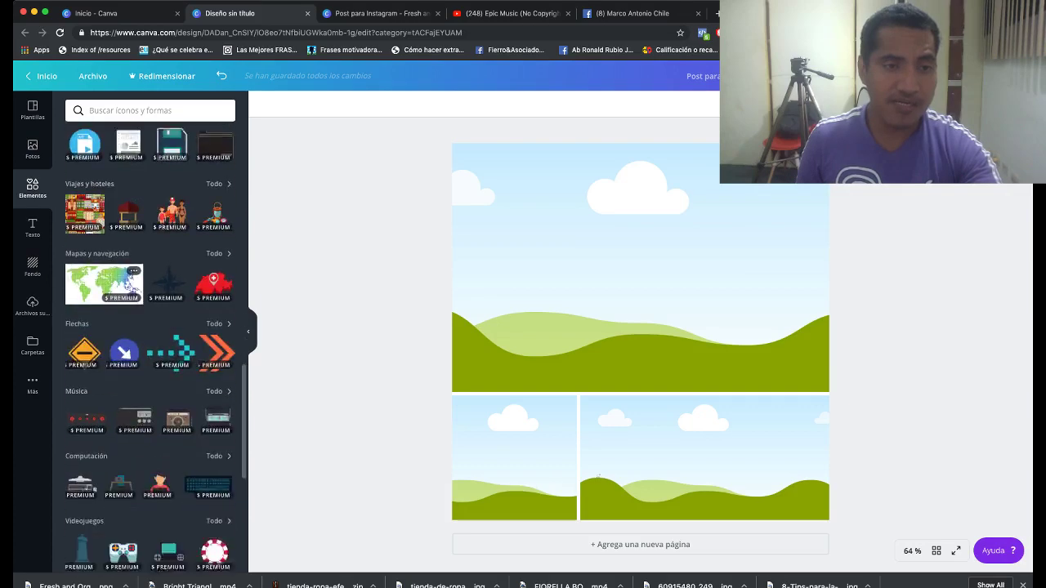
scroll(150, 343, up, 20)
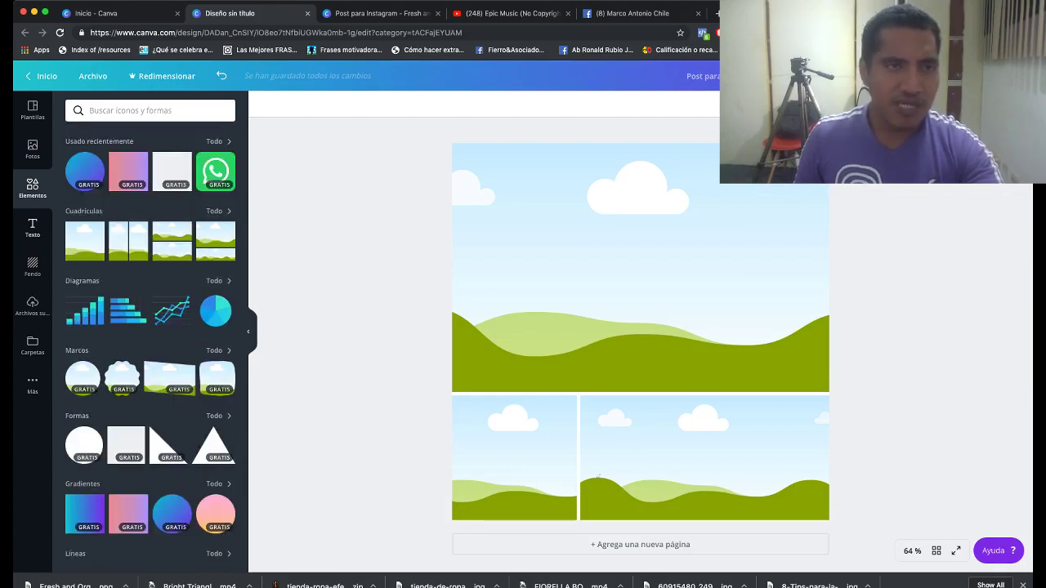
Look through the ready-made text combinations and the available backgrounds.
click(33, 227)
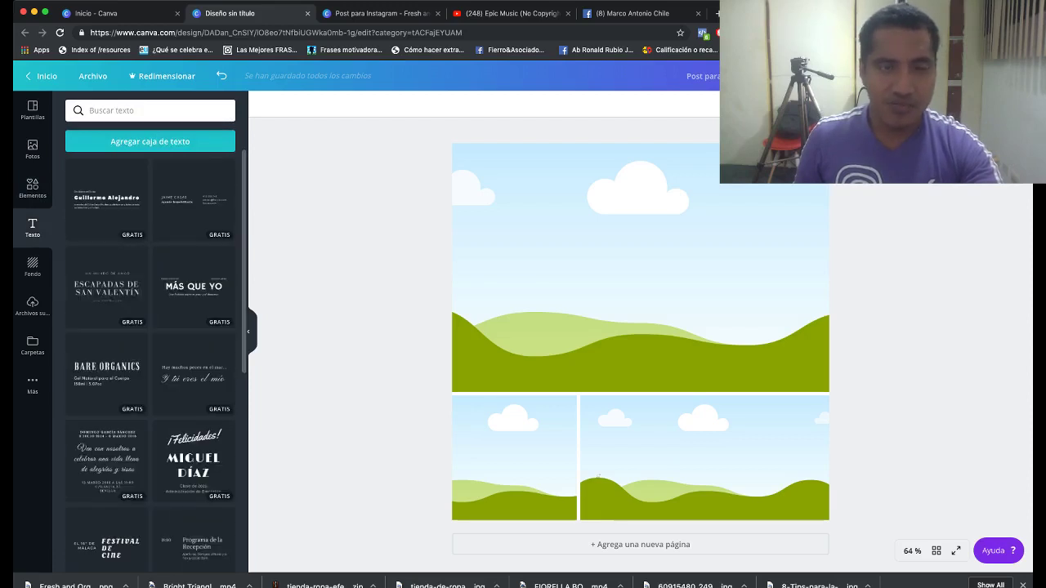
scroll(151, 363, down, 5)
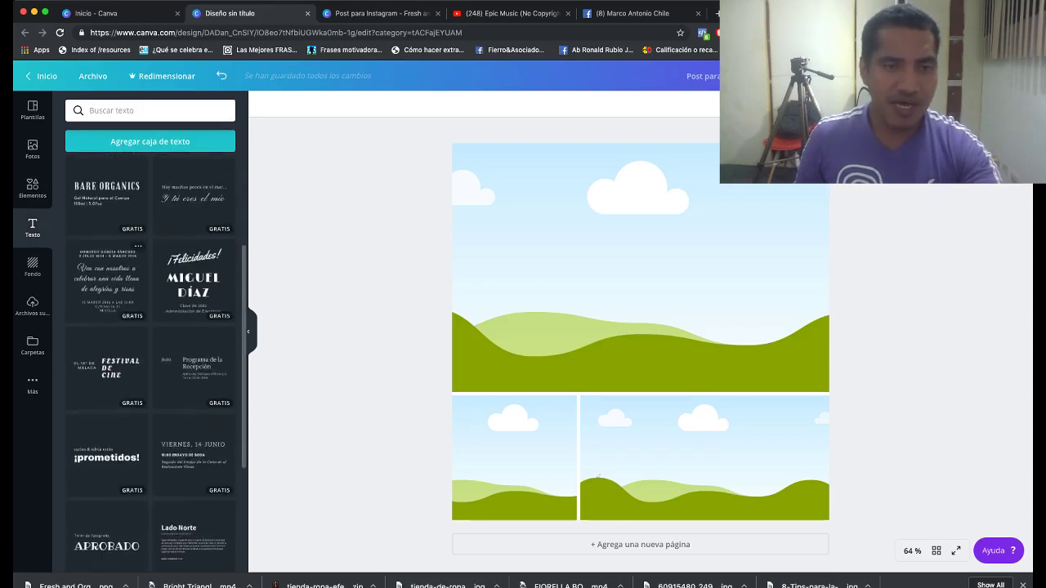
scroll(114, 351, down, 3)
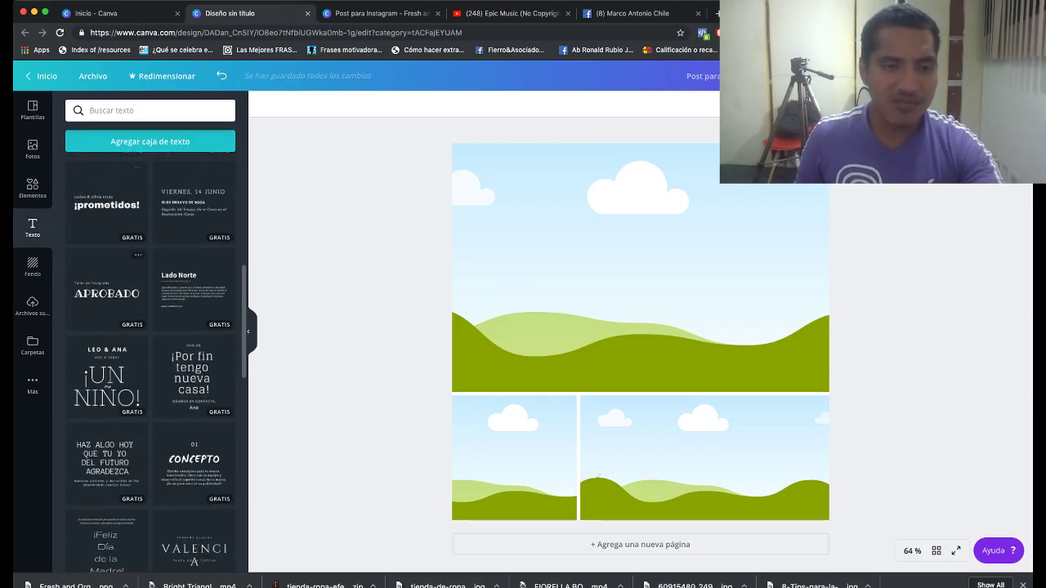
scroll(122, 367, down, 3)
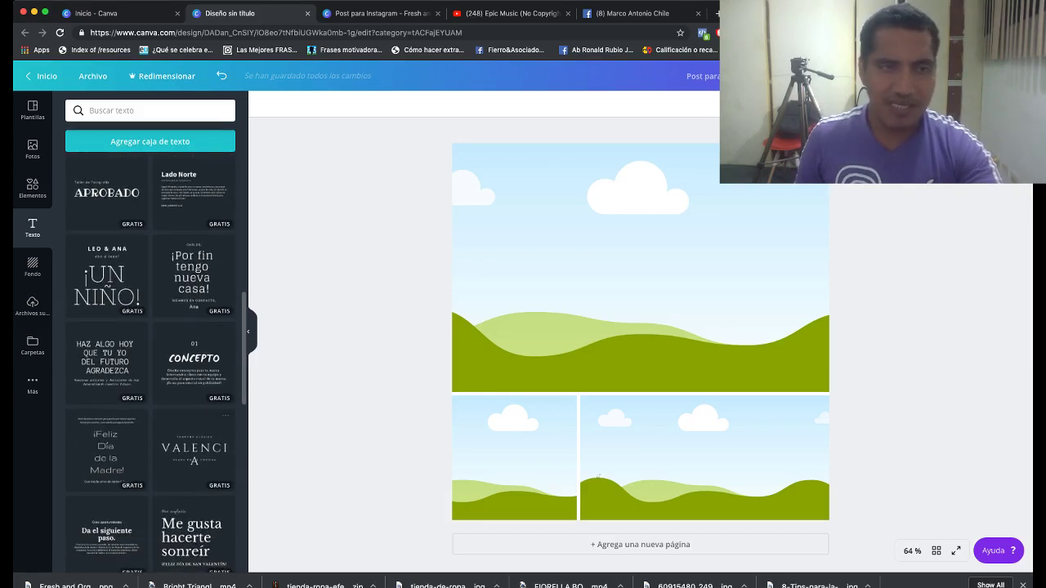
click(33, 265)
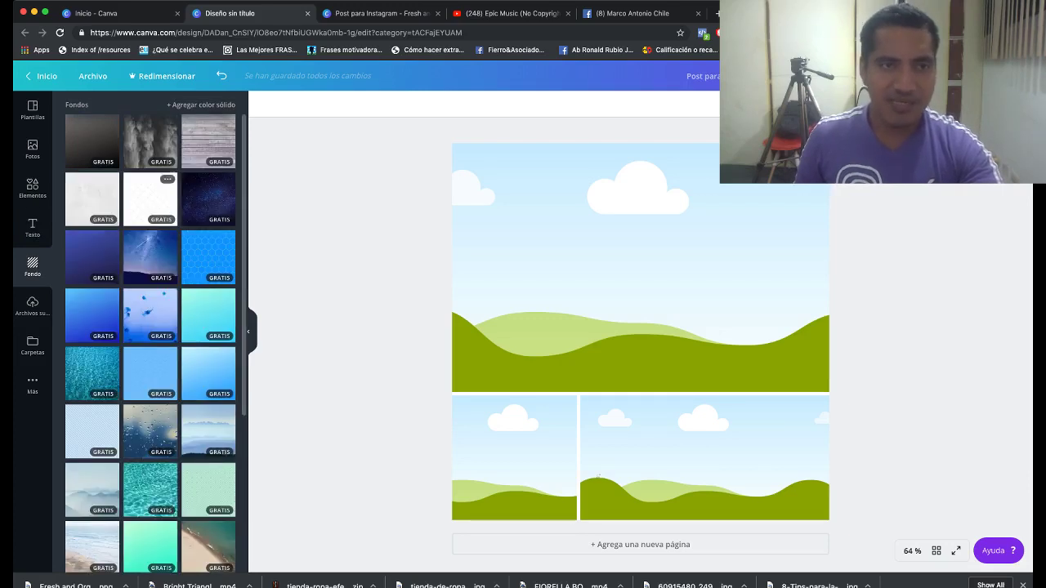
scroll(149, 360, down, 4)
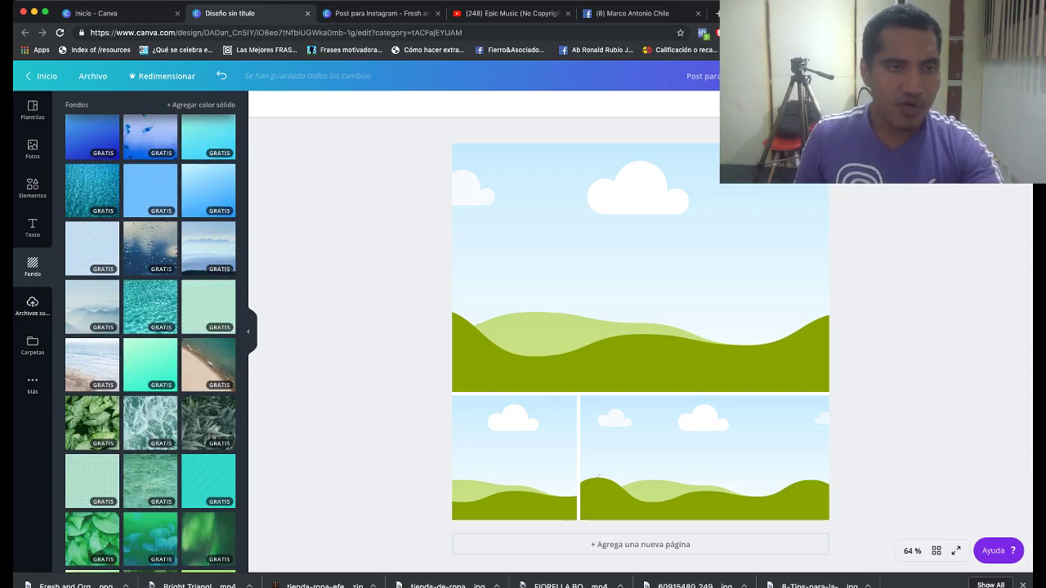
Look through the whole collection of uploaded images.
click(32, 306)
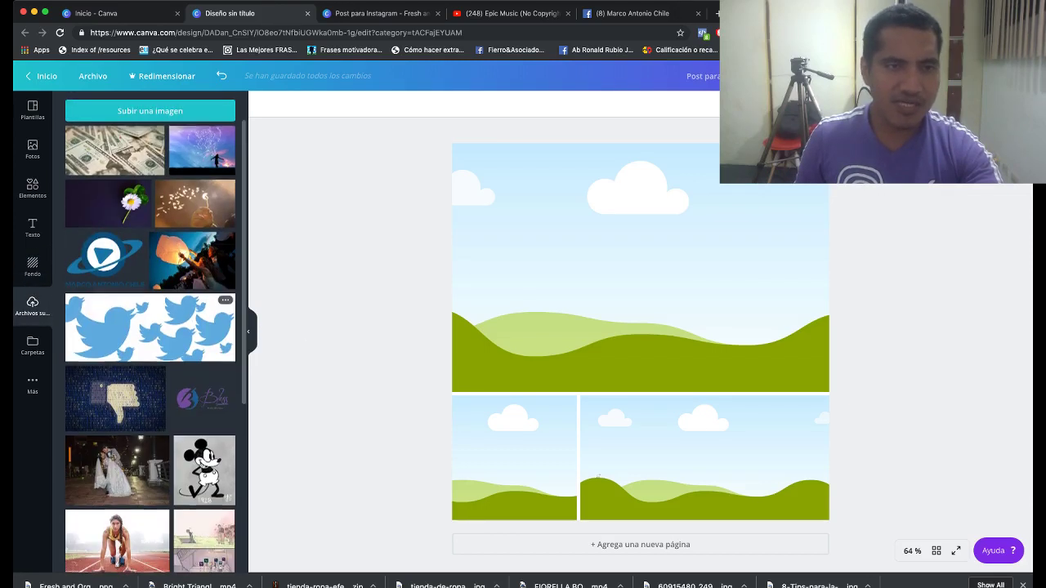
scroll(204, 327, down, 4)
scroll(204, 302, down, 5)
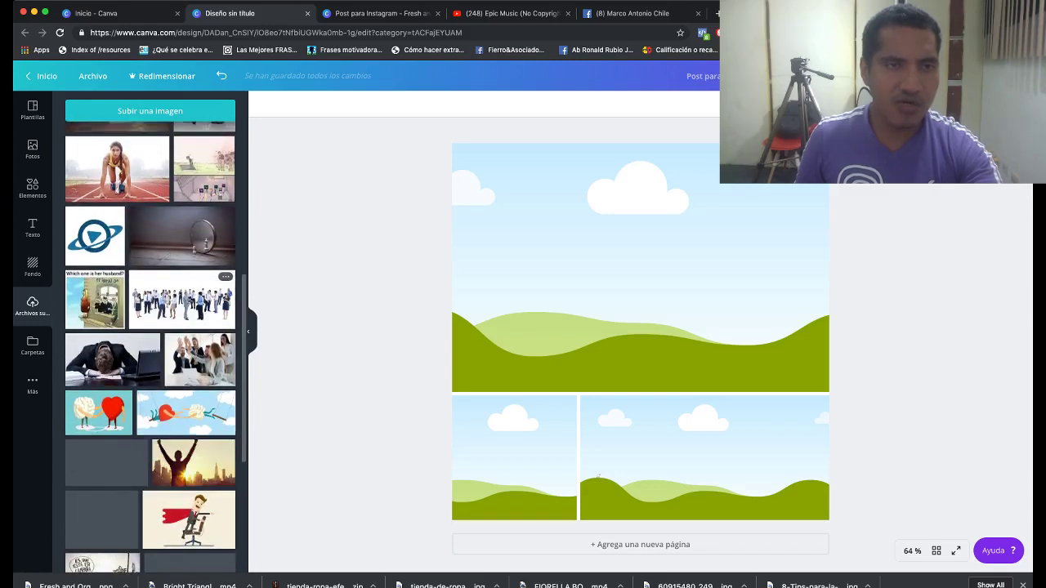
scroll(188, 327, down, 6)
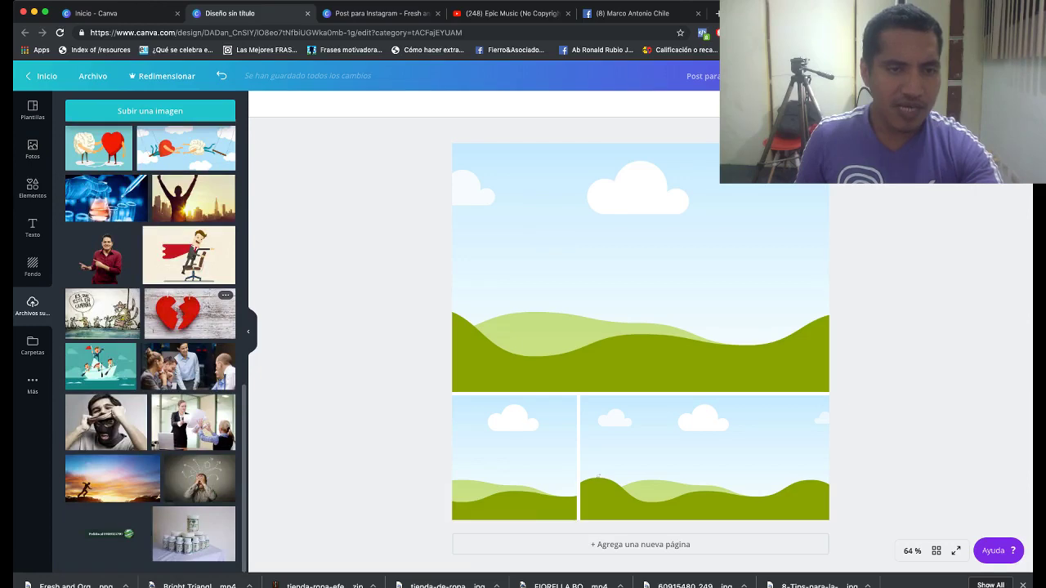
scroll(188, 318, up, 15)
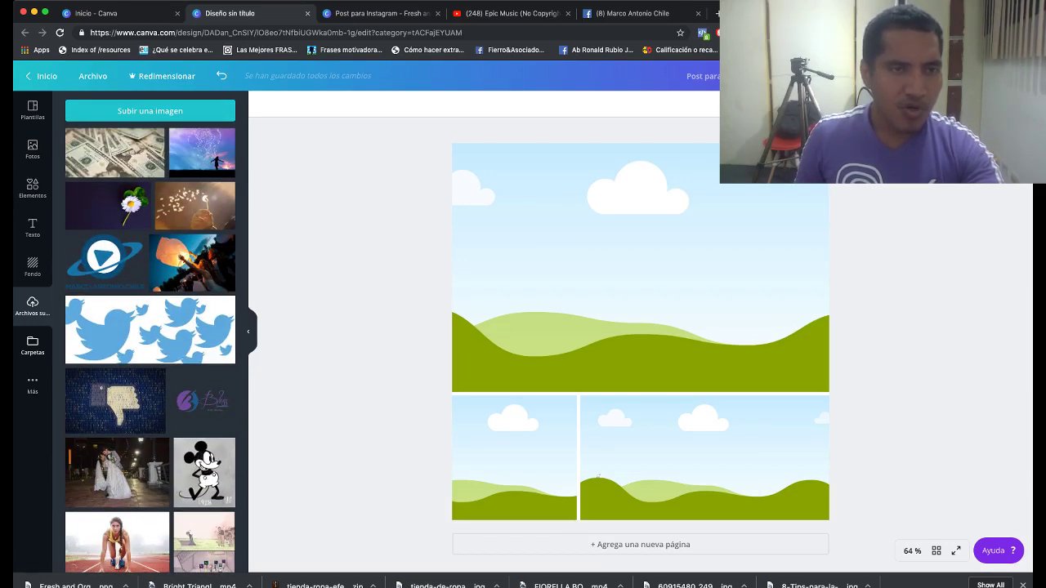
View the photo folders and the list of additional apps that can be connected to the design.
click(32, 344)
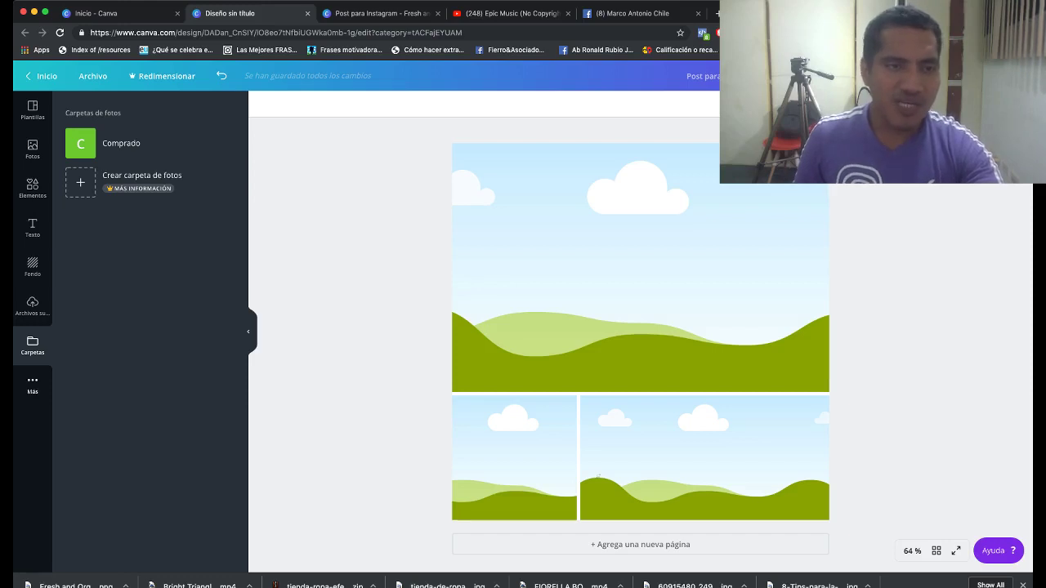
click(33, 384)
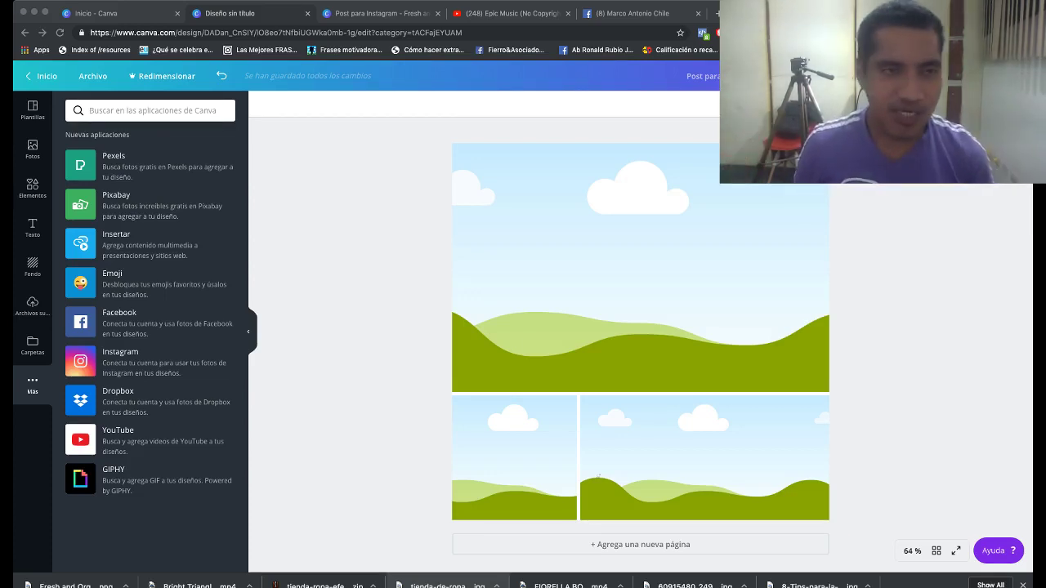
Fill the grid's large upper cell with the stock photo of the potted cactus.
click(33, 149)
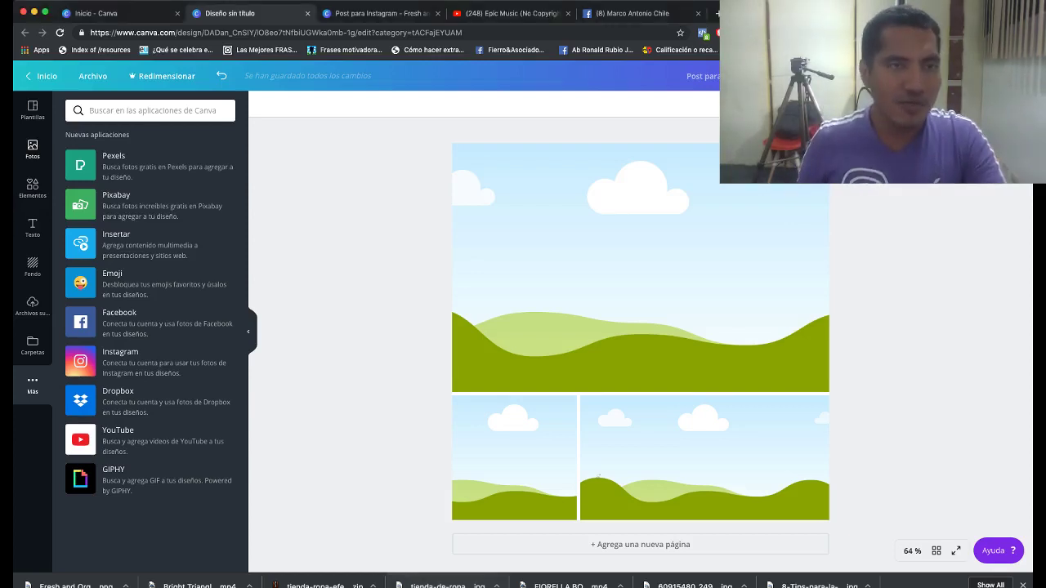
click(32, 148)
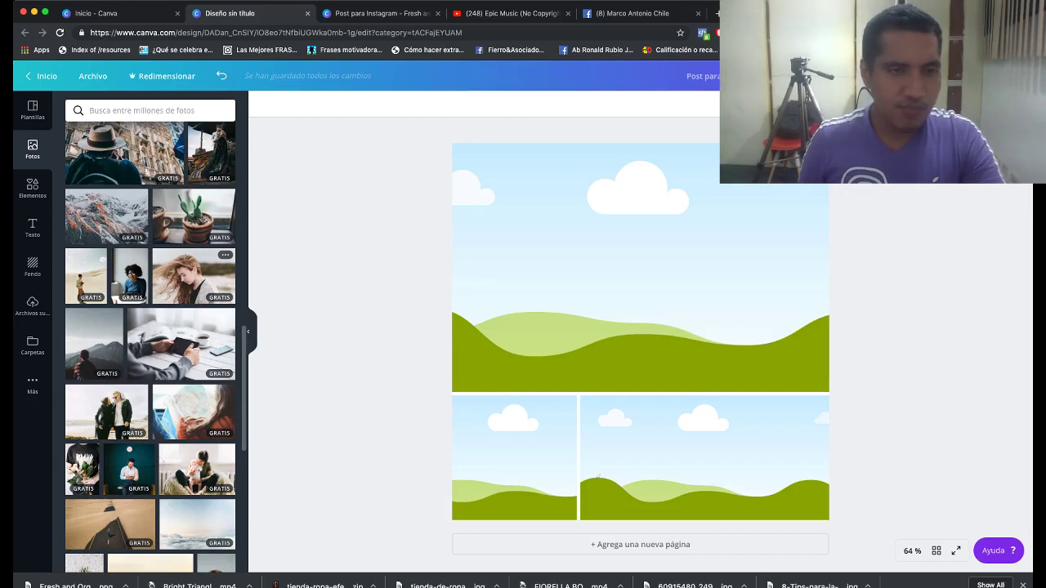
drag(193, 216, 690, 286)
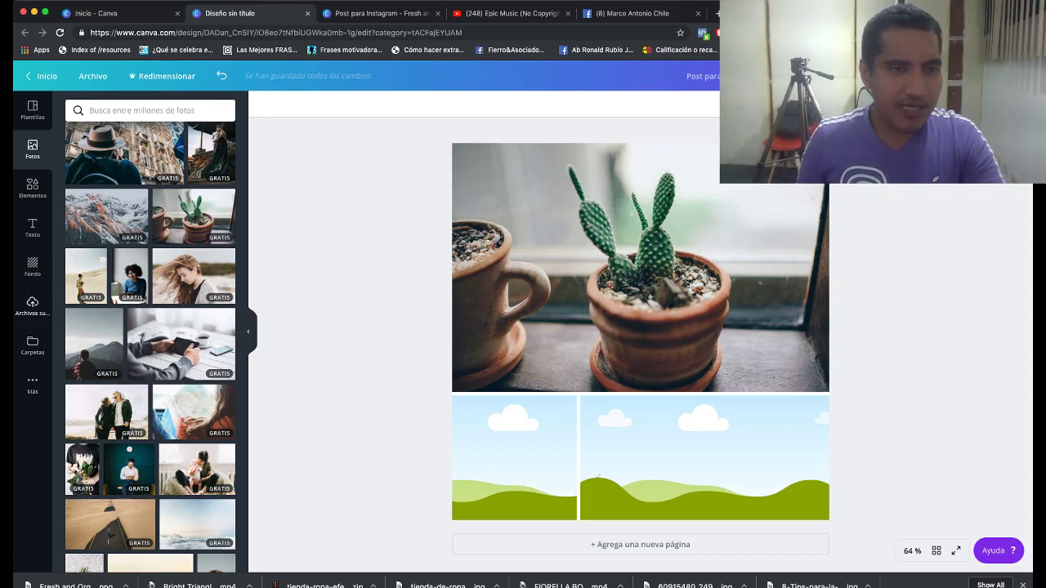
Try the uploaded blue planet logo with lettering in the small lower cell and cancel cropping it.
click(33, 306)
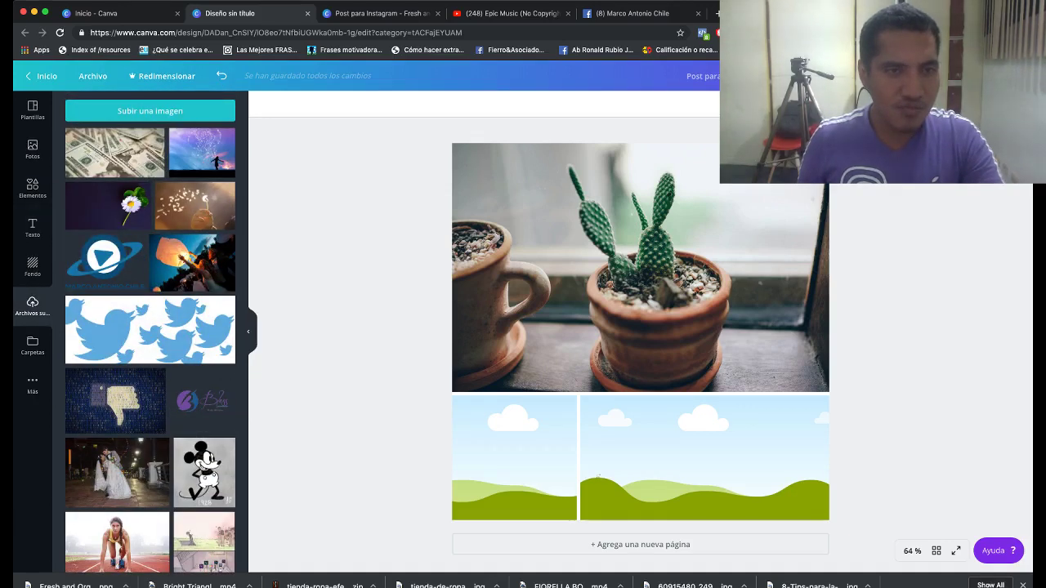
drag(107, 262, 513, 453)
double_click(513, 454)
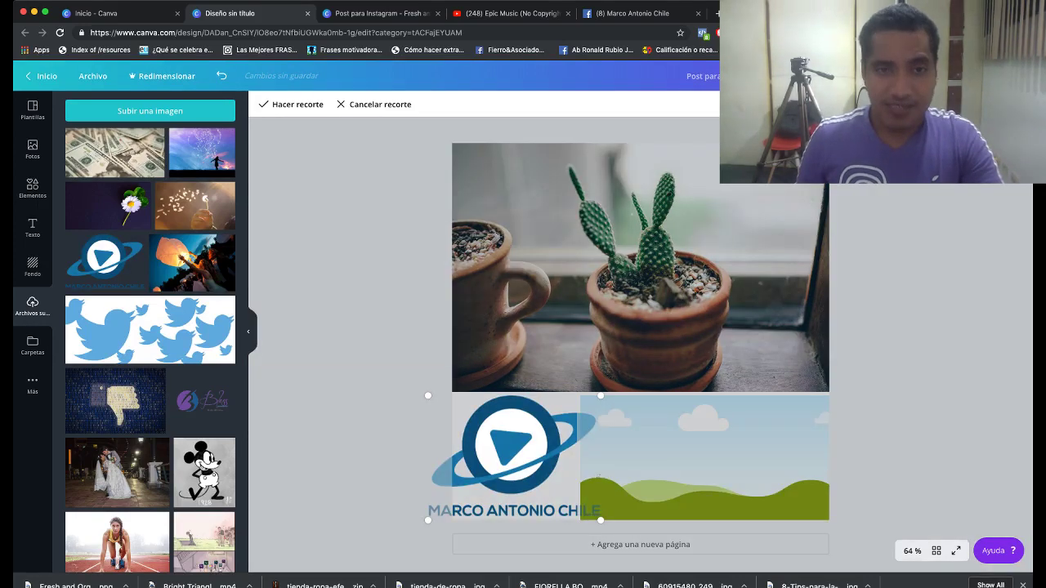
drag(598, 477, 599, 477)
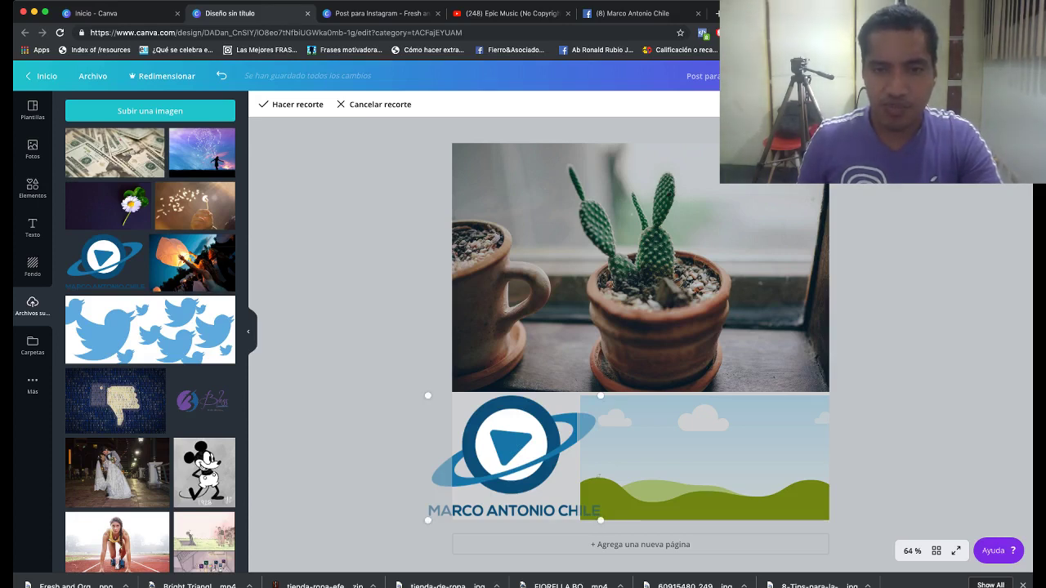
mouse_move(600, 521)
mouse_down()
mouse_move(684, 579)
mouse_move(600, 520)
mouse_up()
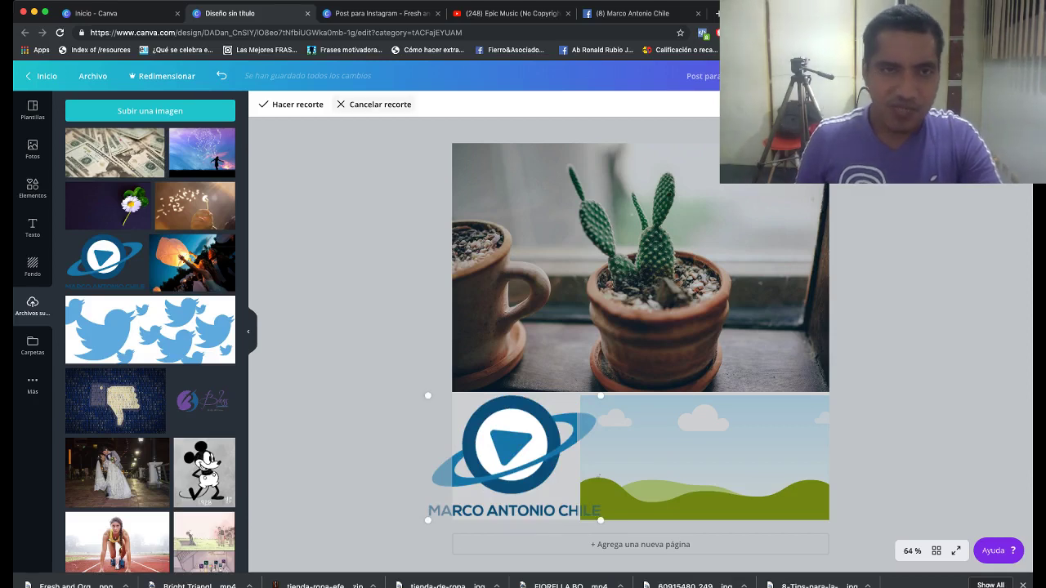
click(380, 104)
Fill the small lower cell with the uploaded planet logo without lettering and apply its crop.
scroll(204, 400, down, 2)
scroll(208, 409, down, 1)
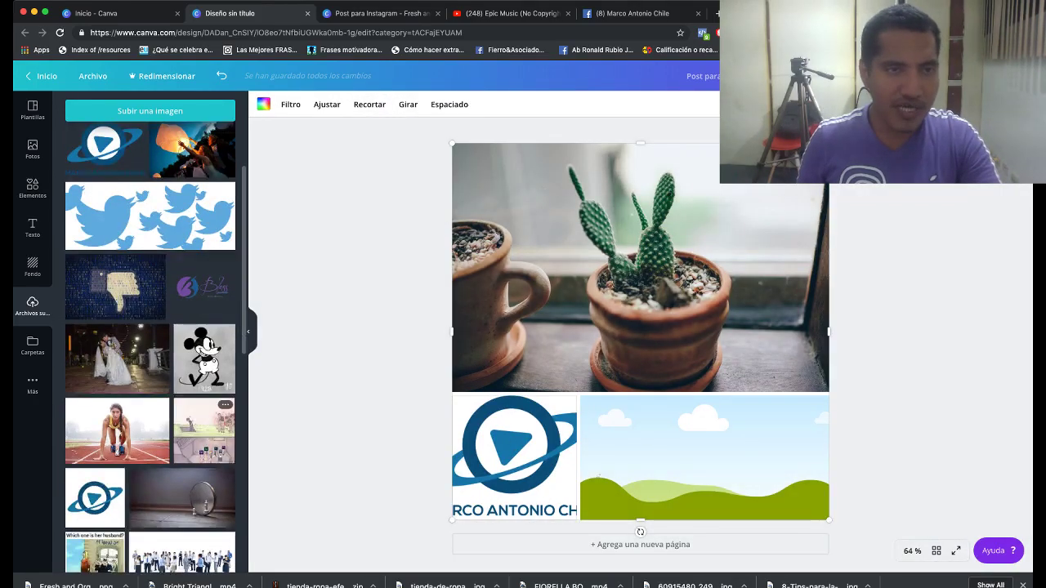
drag(115, 482, 515, 457)
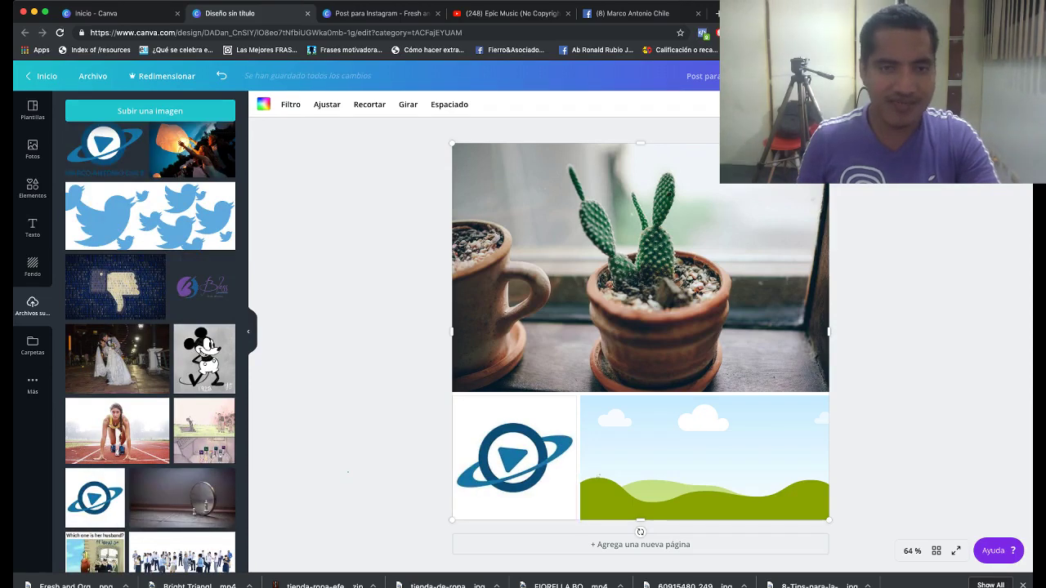
double_click(515, 458)
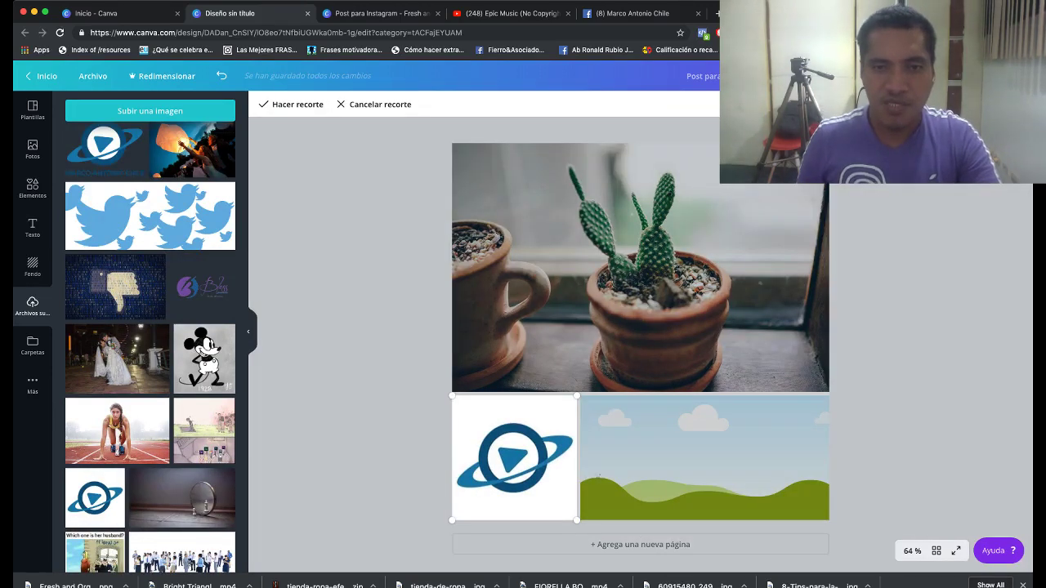
mouse_move(577, 519)
mouse_down()
mouse_move(683, 582)
mouse_move(642, 544)
mouse_move(577, 519)
mouse_up()
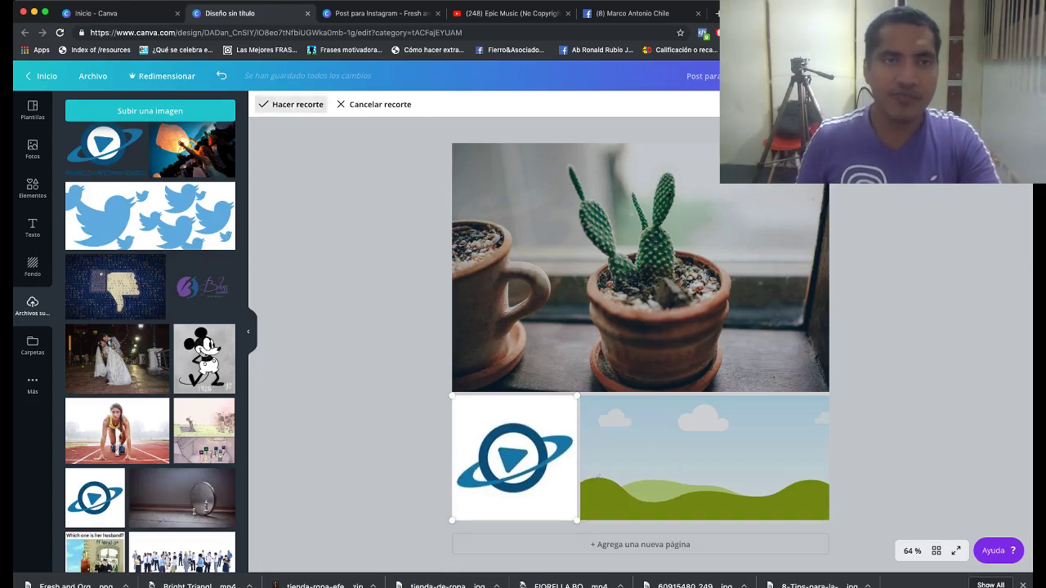
click(292, 103)
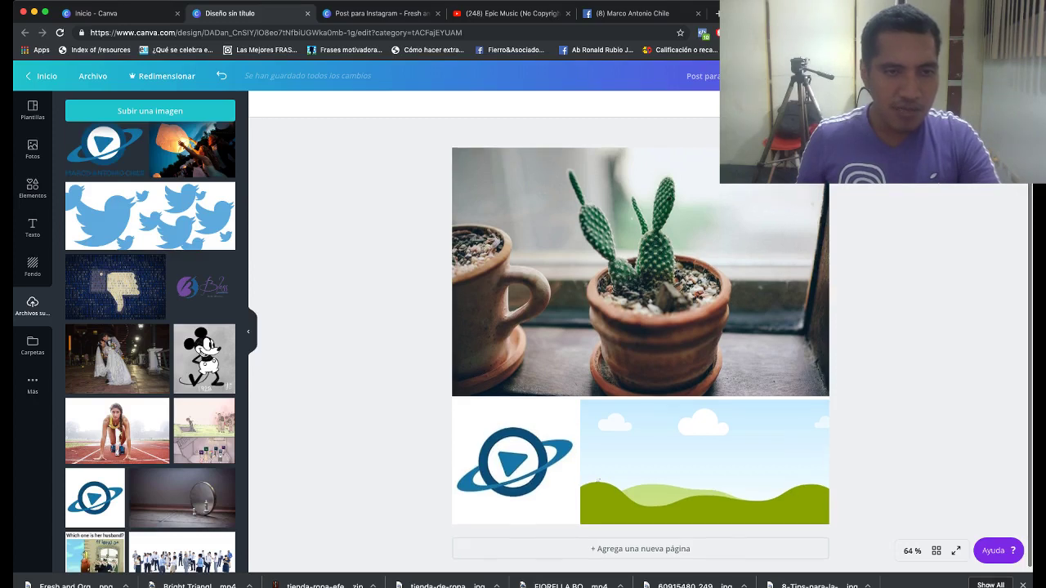
Fill the remaining wide lower cell with the uploaded photo of the runner at sunset and apply its crop.
scroll(151, 348, down, 4)
scroll(151, 348, down, 3)
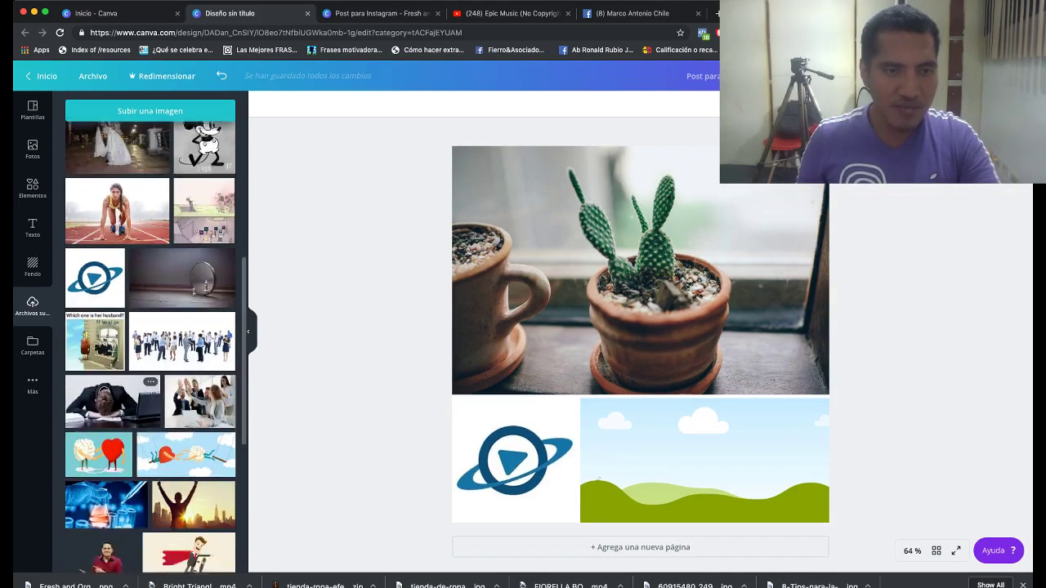
scroll(151, 348, down, 2)
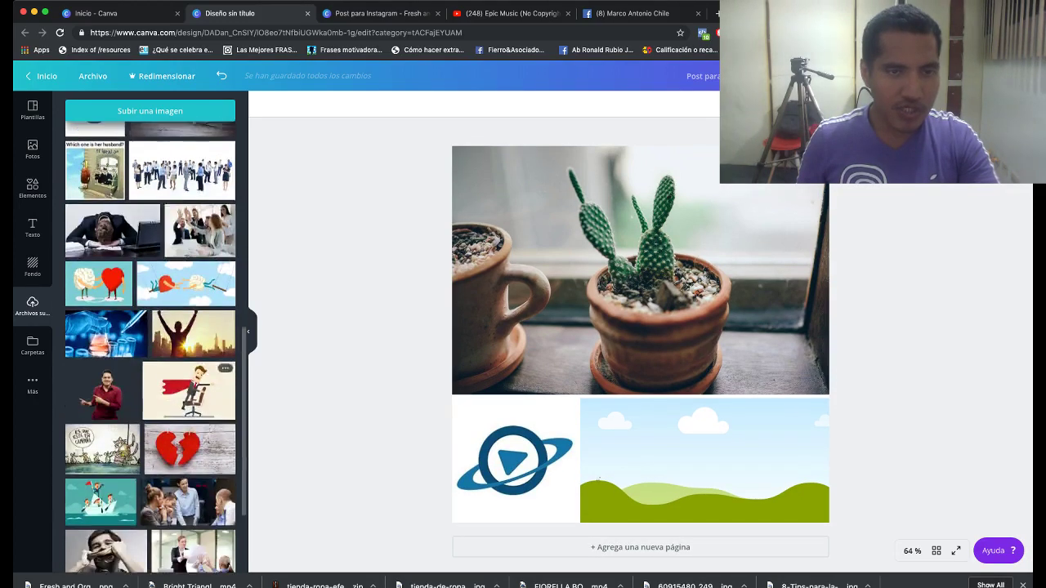
scroll(150, 348, down, 3)
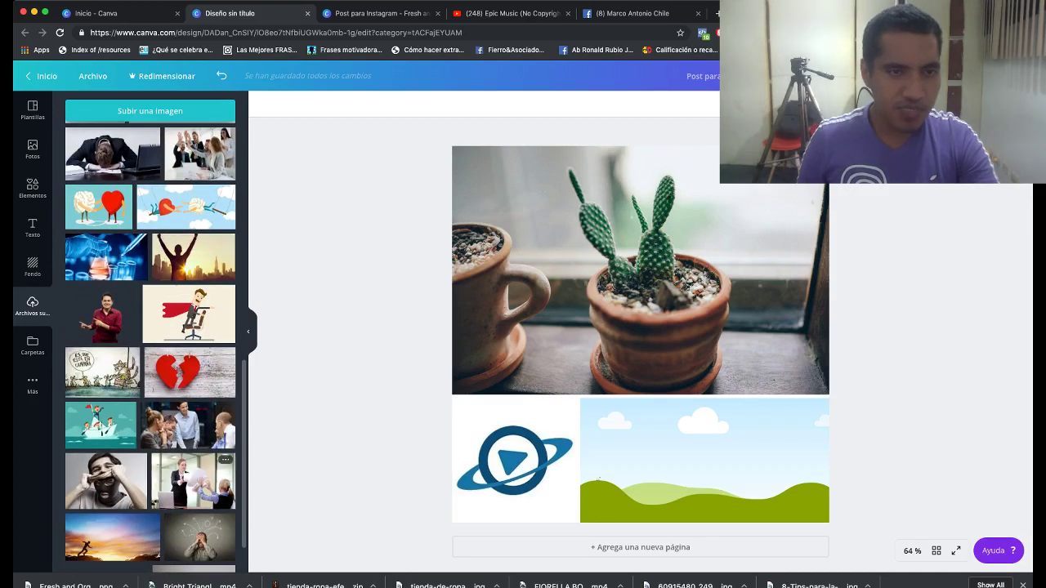
scroll(150, 348, down, 2)
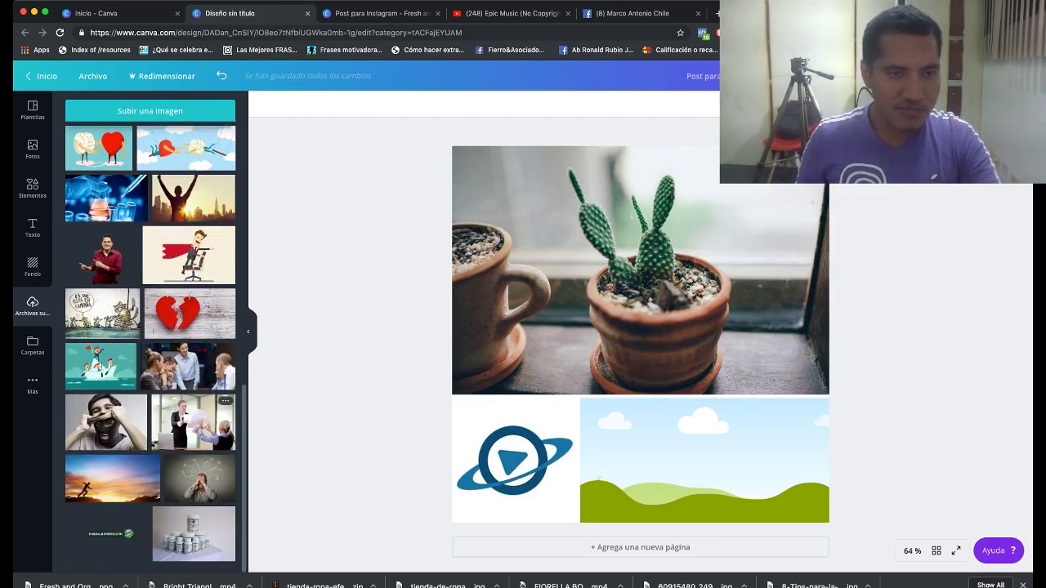
drag(115, 478, 718, 461)
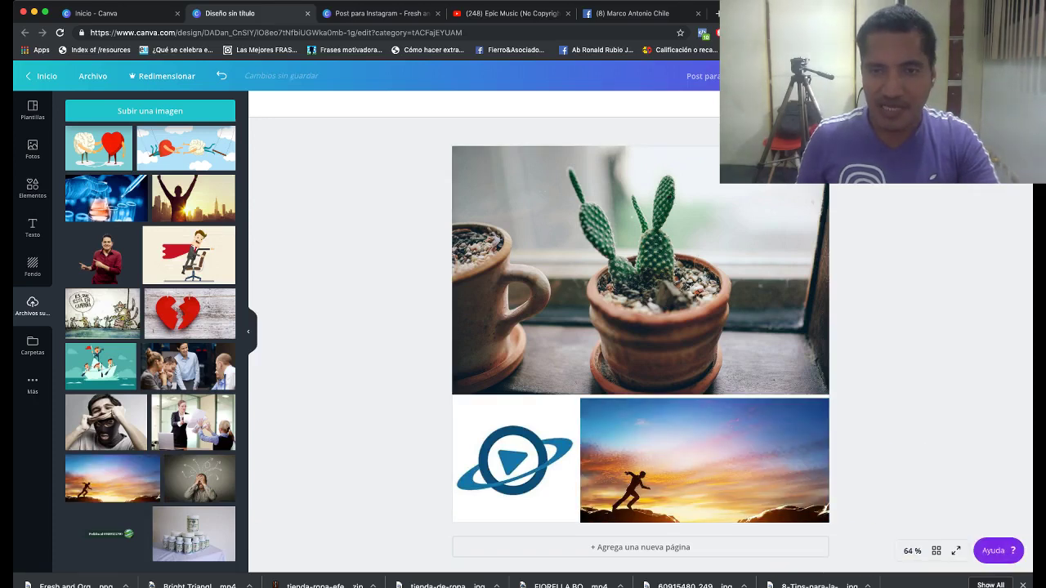
double_click(704, 460)
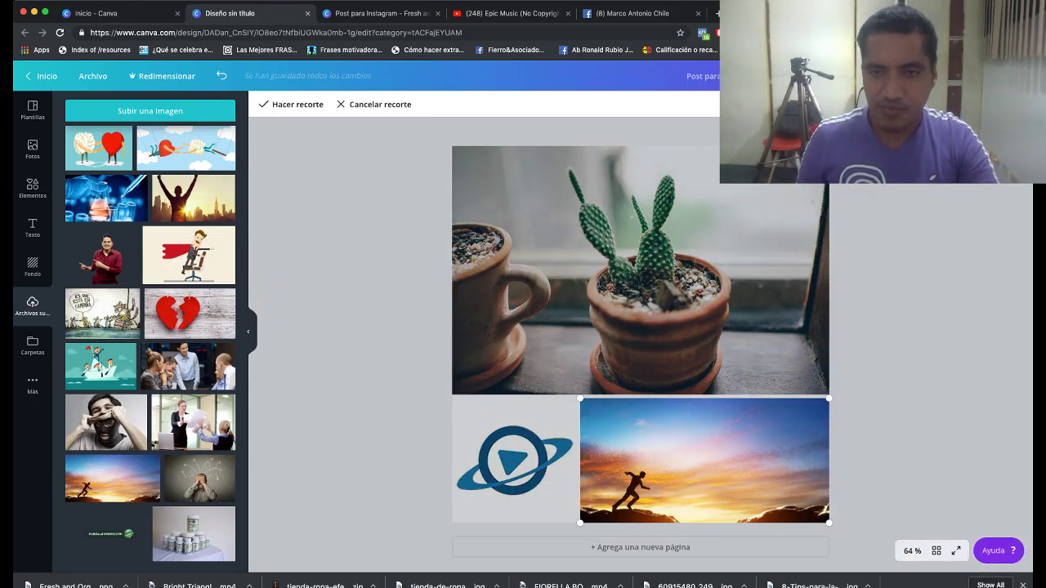
click(290, 104)
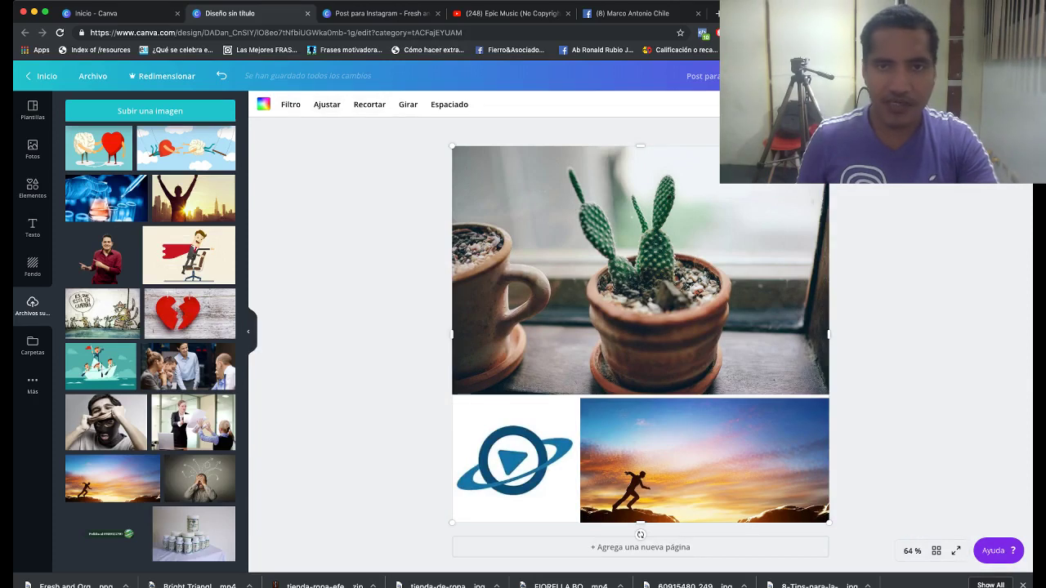
Adjust the cactus photo by setting the vignette effect to 52, X-Pro to 22 and blur to 3.
click(380, 266)
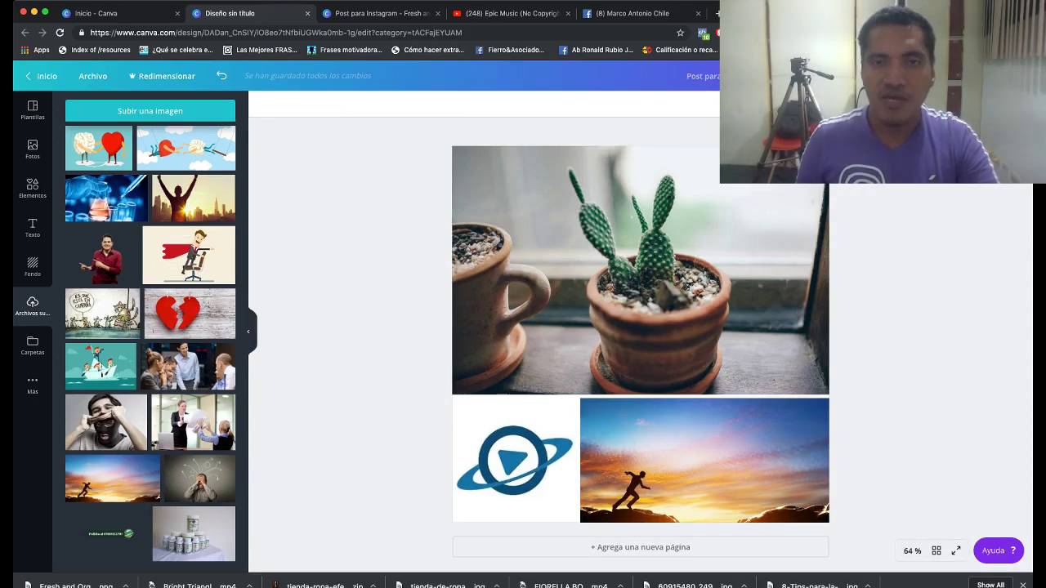
click(640, 270)
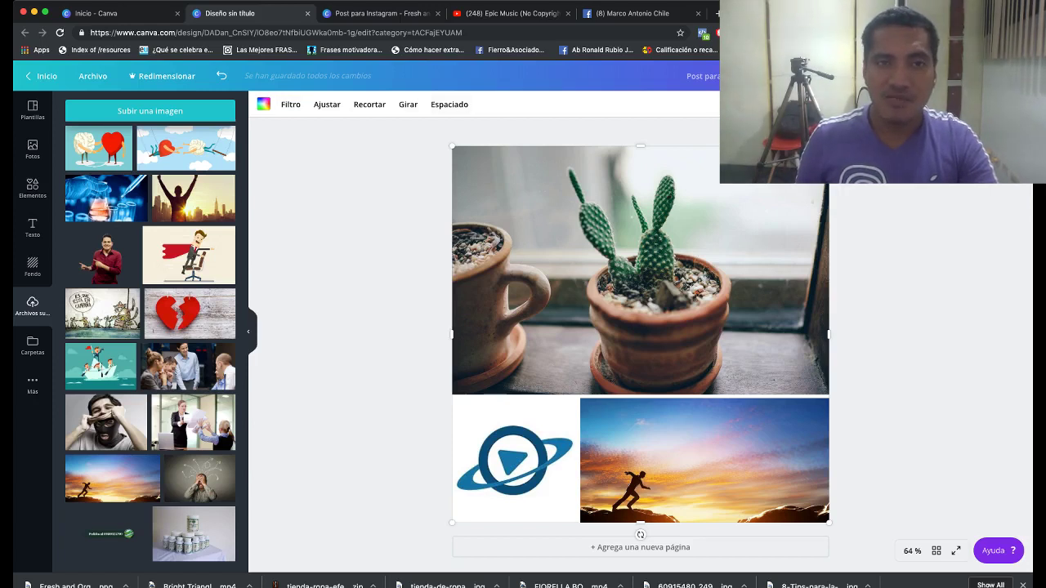
click(291, 104)
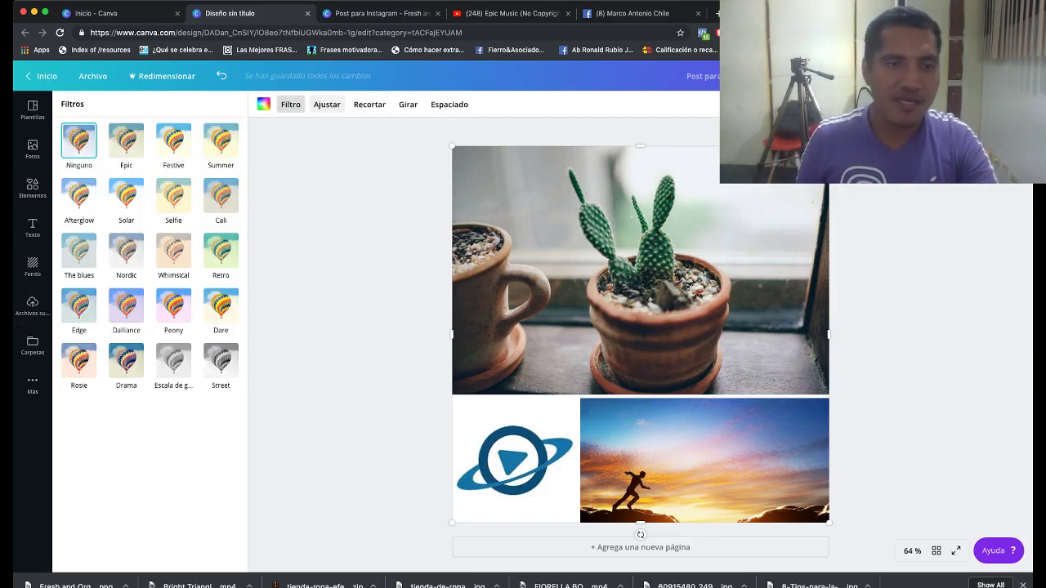
click(326, 104)
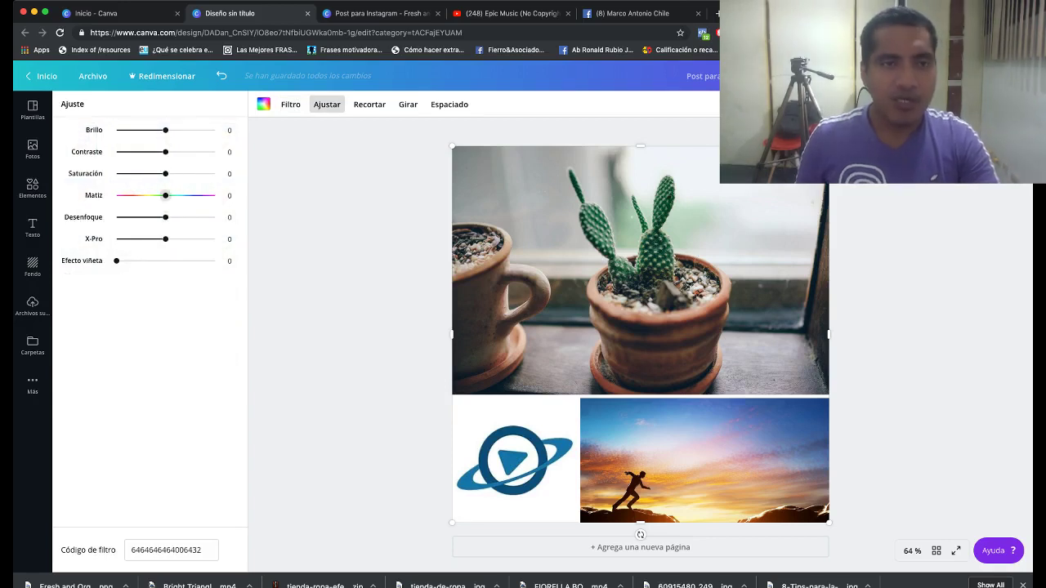
drag(116, 261, 174, 239)
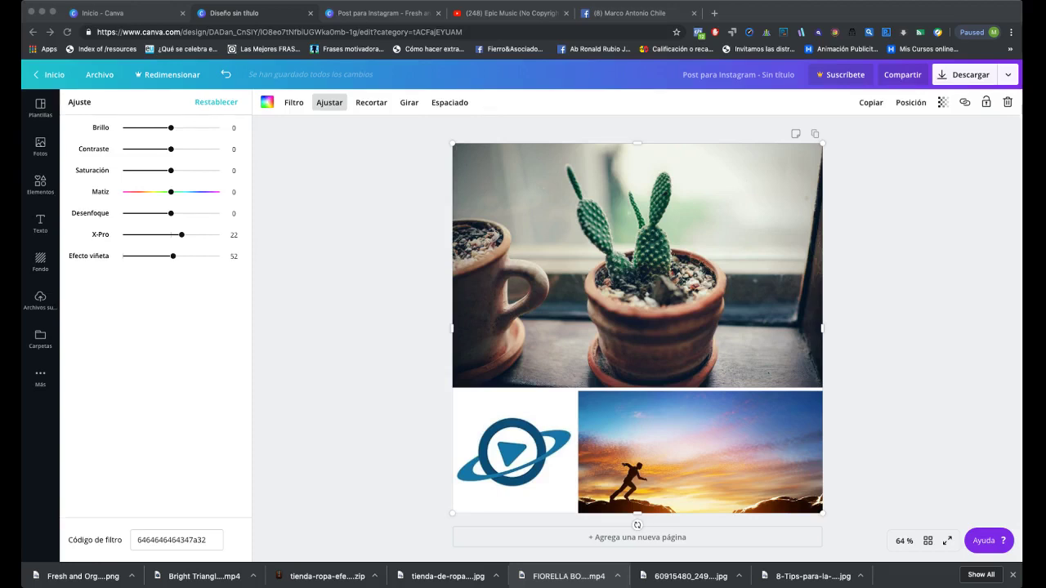
click(181, 234)
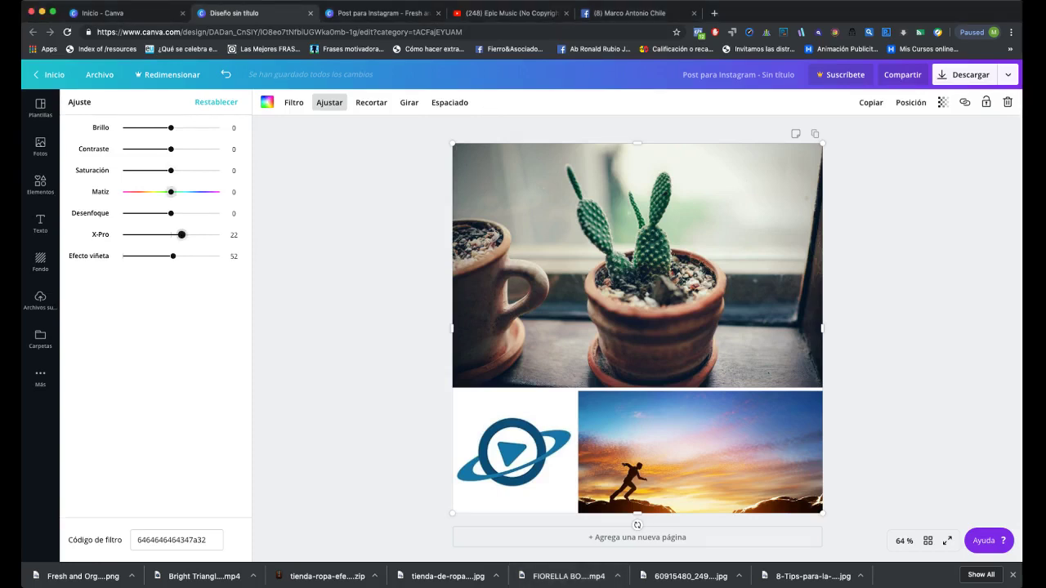
drag(171, 213, 172, 214)
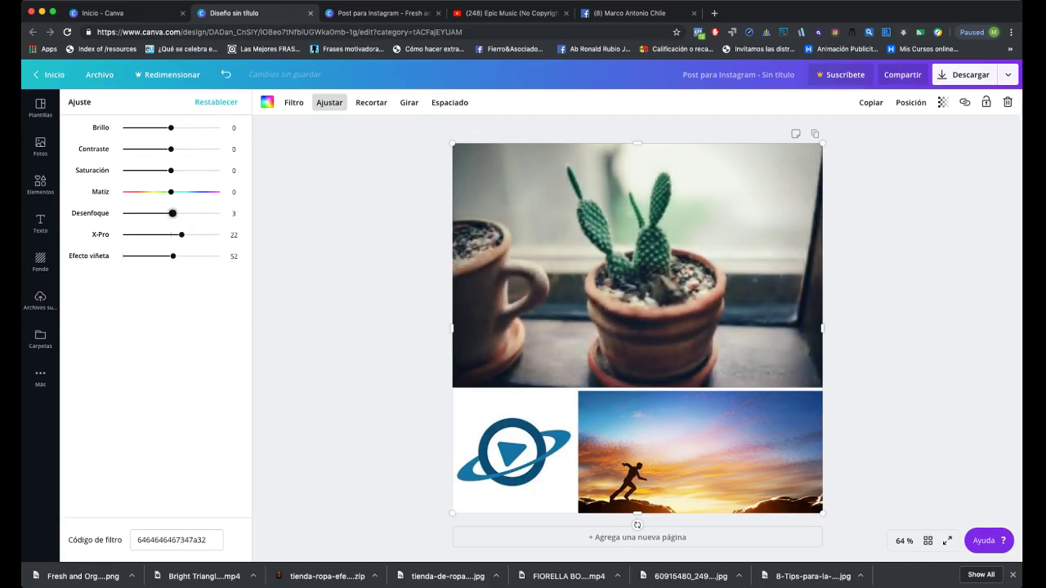
drag(172, 213, 172, 213)
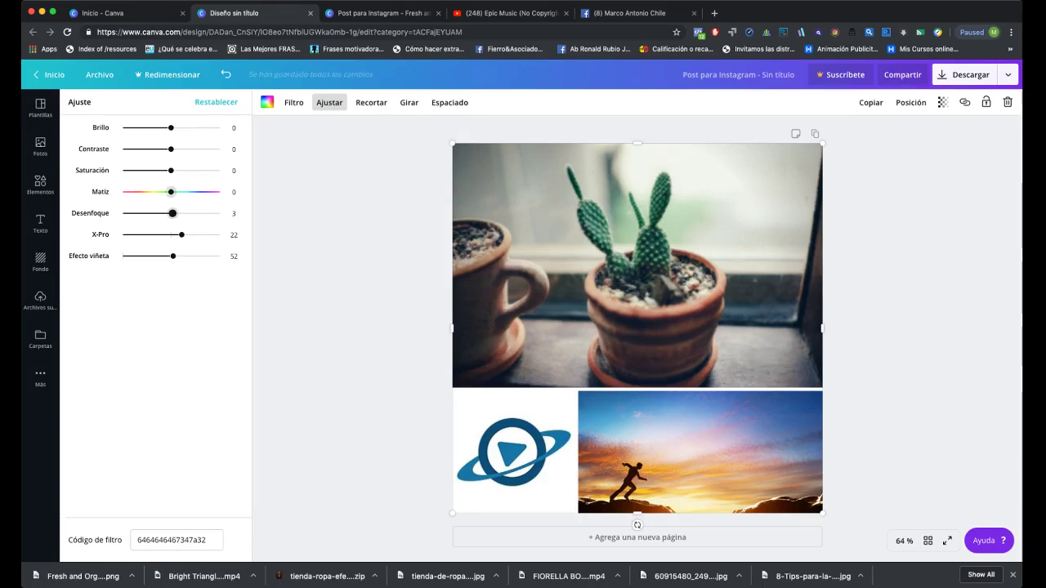
Try a hue of -1 and a saturation of -37 on the cactus photo and set both back to 0.
drag(170, 192, 152, 170)
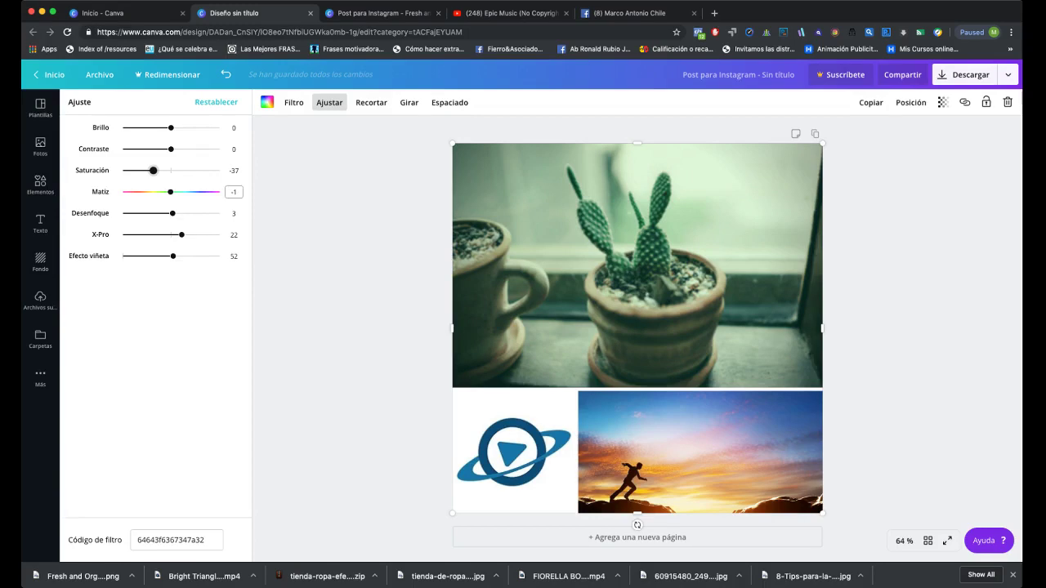
click(234, 191)
text(0)
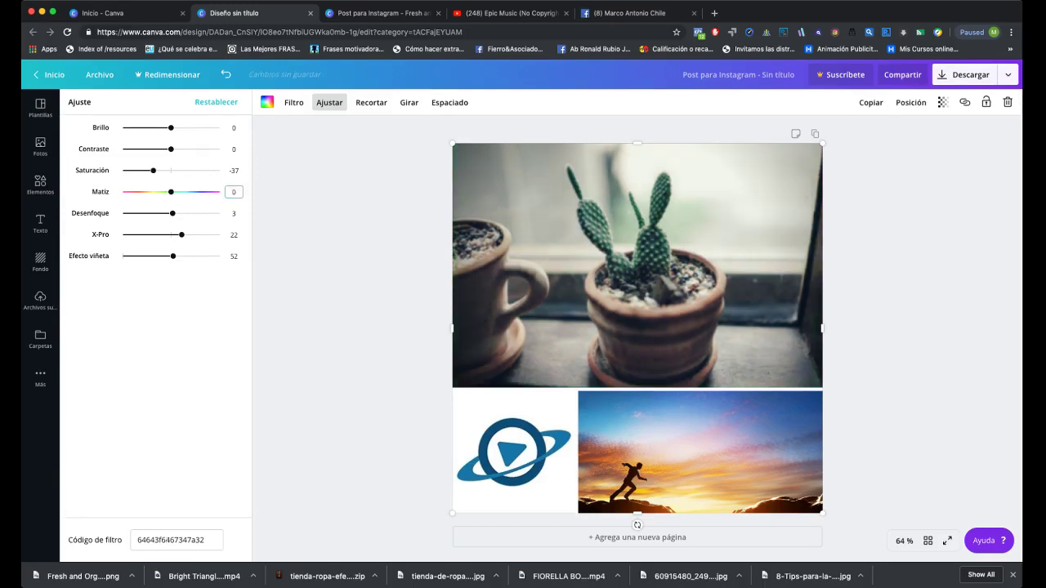
key(Return)
click(234, 170)
text(0)
key(Return)
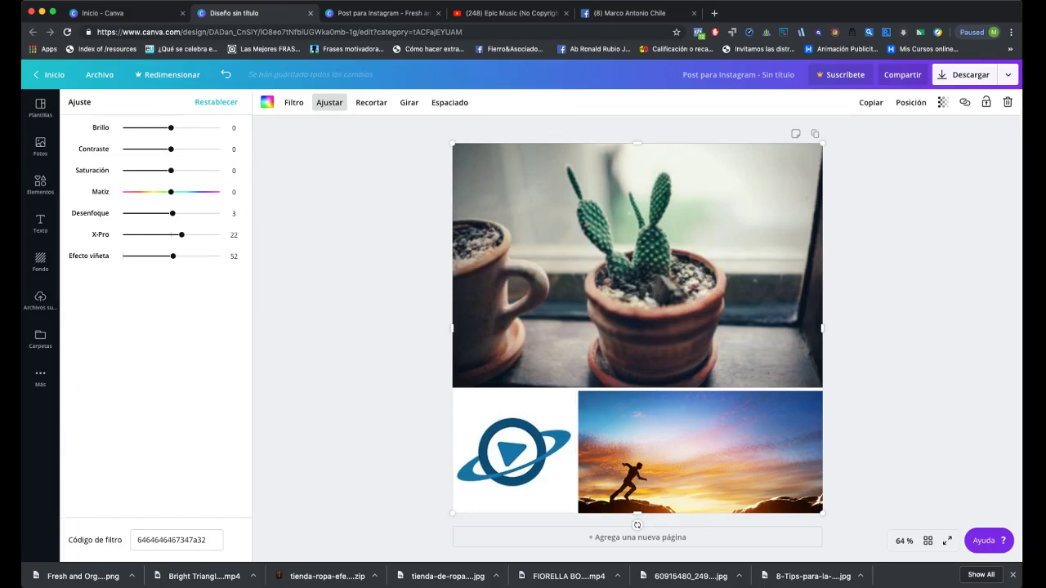
Set the cactus photo's saturation to 30.
drag(171, 170, 185, 170)
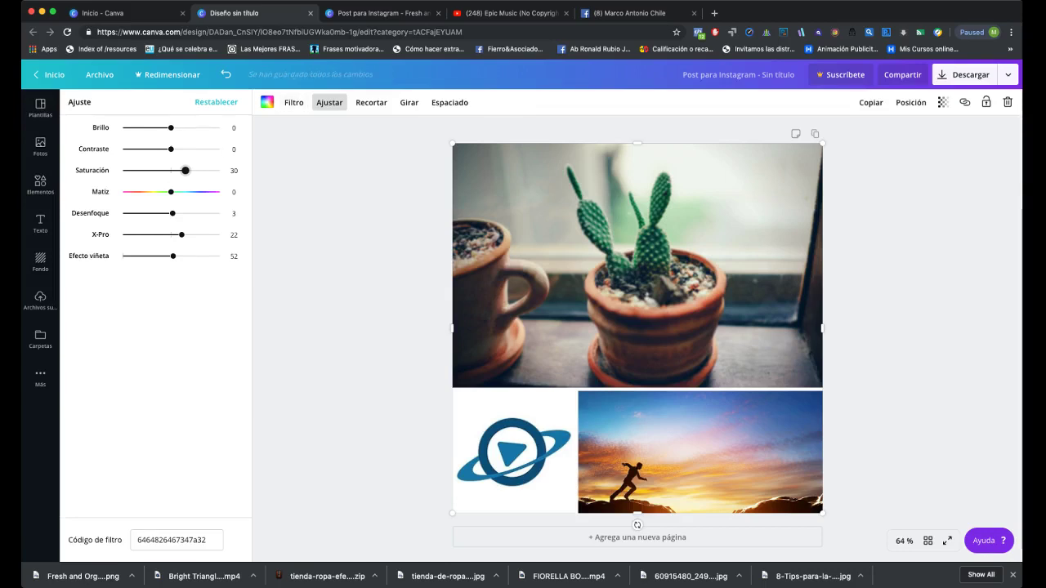
click(216, 102)
Browse the ready-made text combinations for one to use on the post.
click(40, 300)
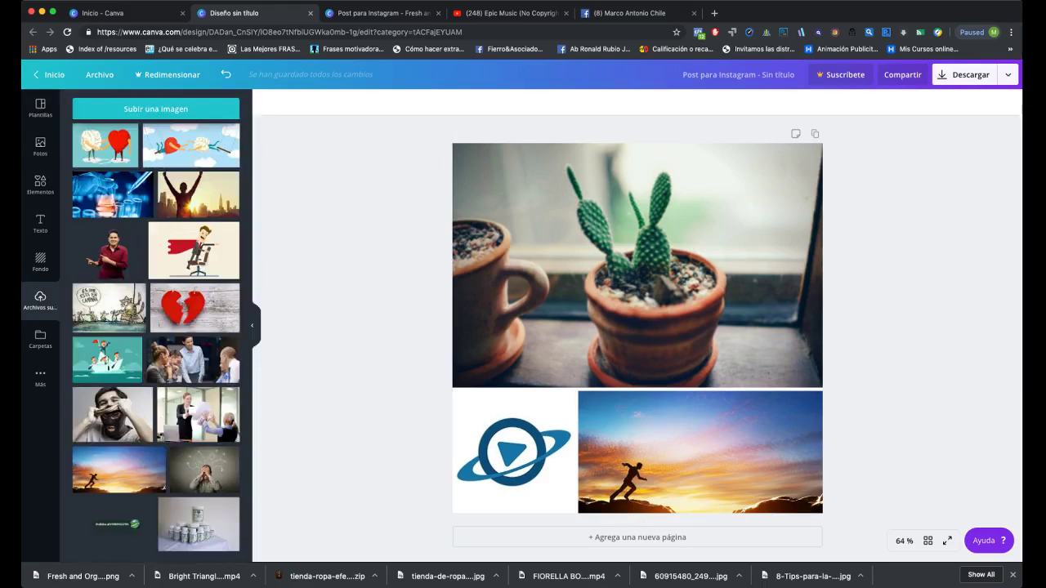
scroll(638, 327, down, 1)
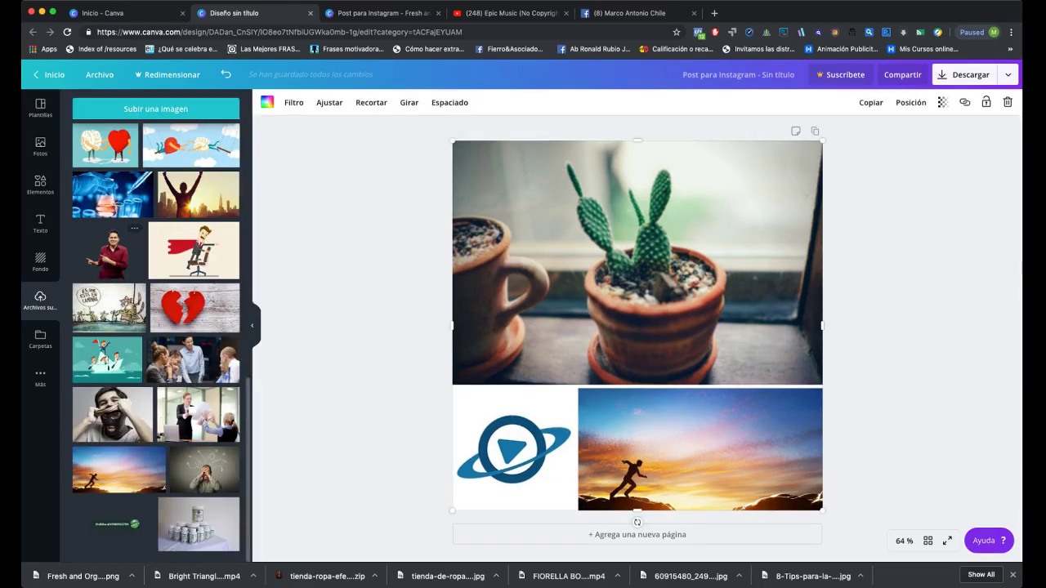
click(40, 223)
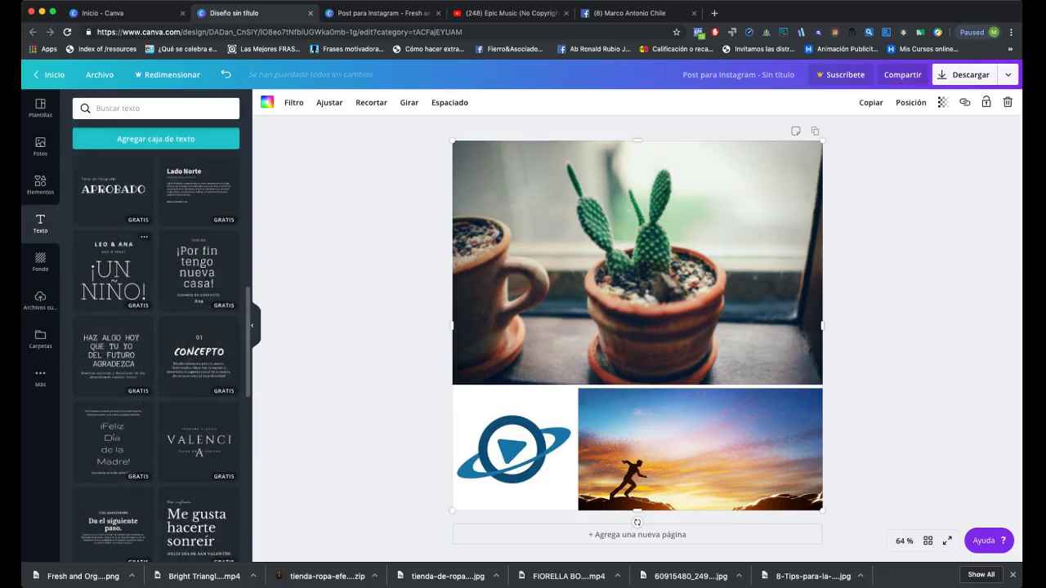
scroll(159, 359, down, 5)
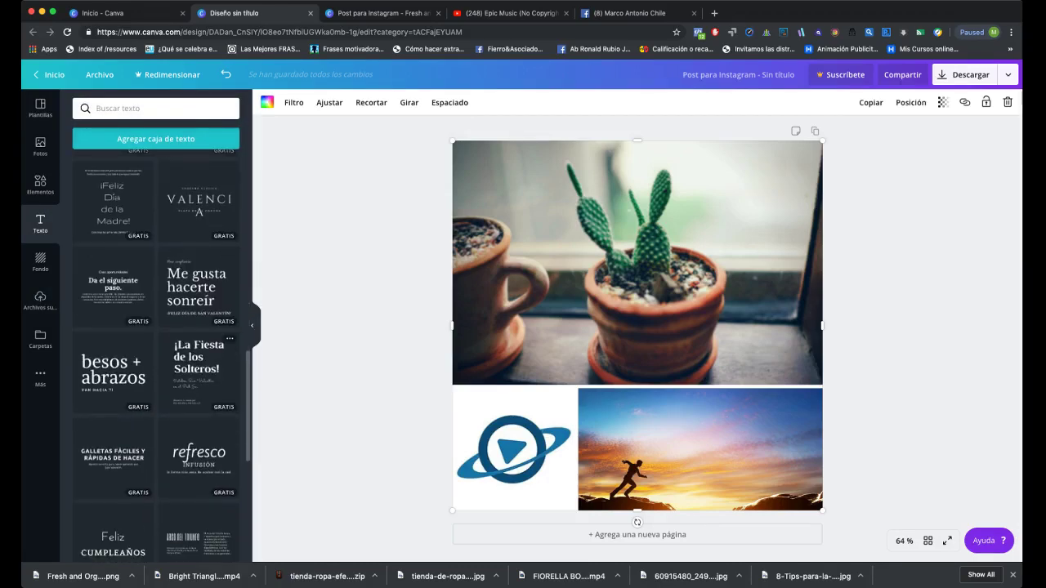
scroll(160, 360, down, 7)
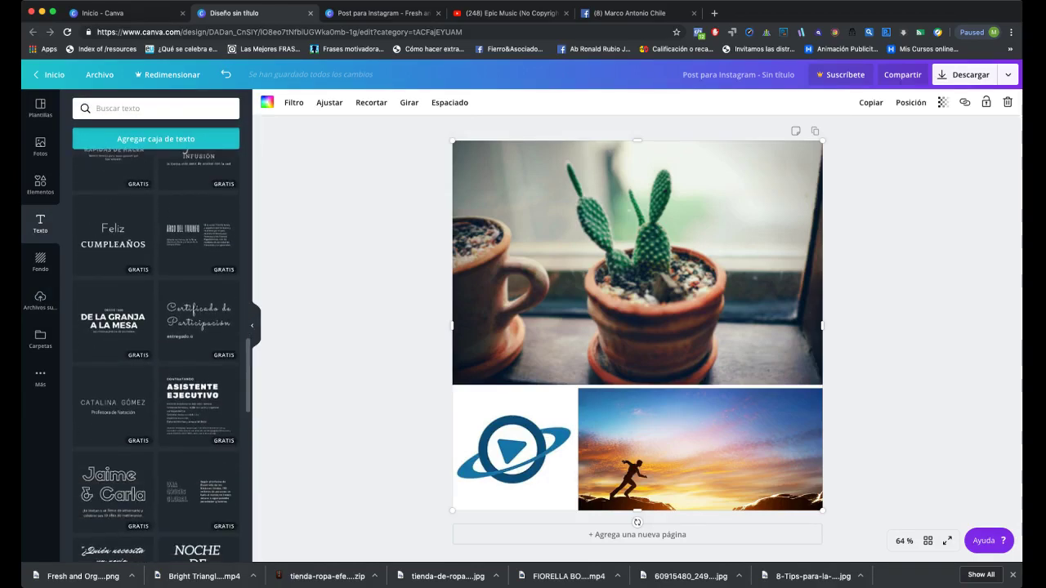
scroll(159, 360, down, 10)
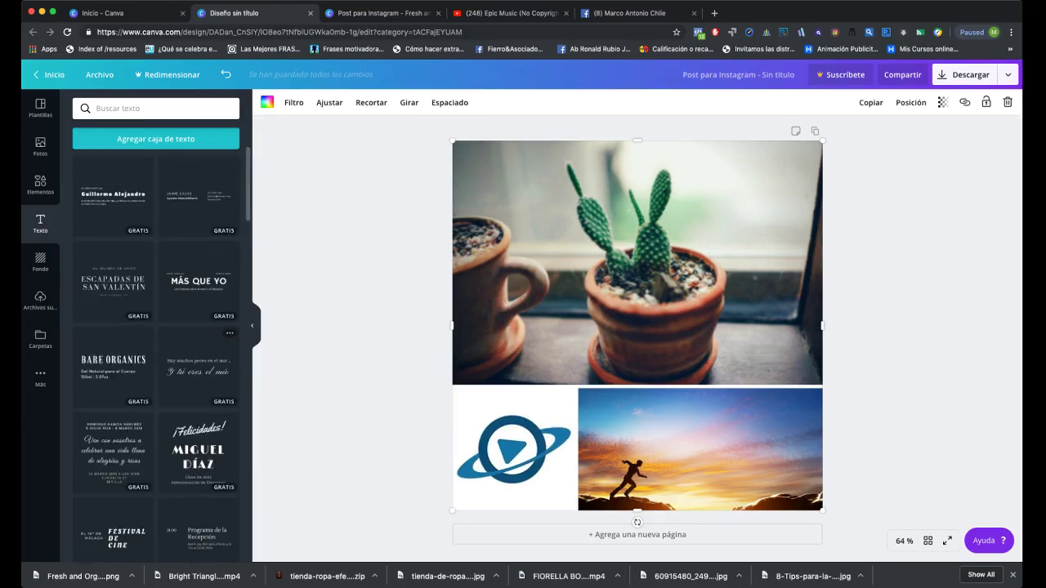
scroll(160, 359, down, 10)
scroll(155, 352, down, 10)
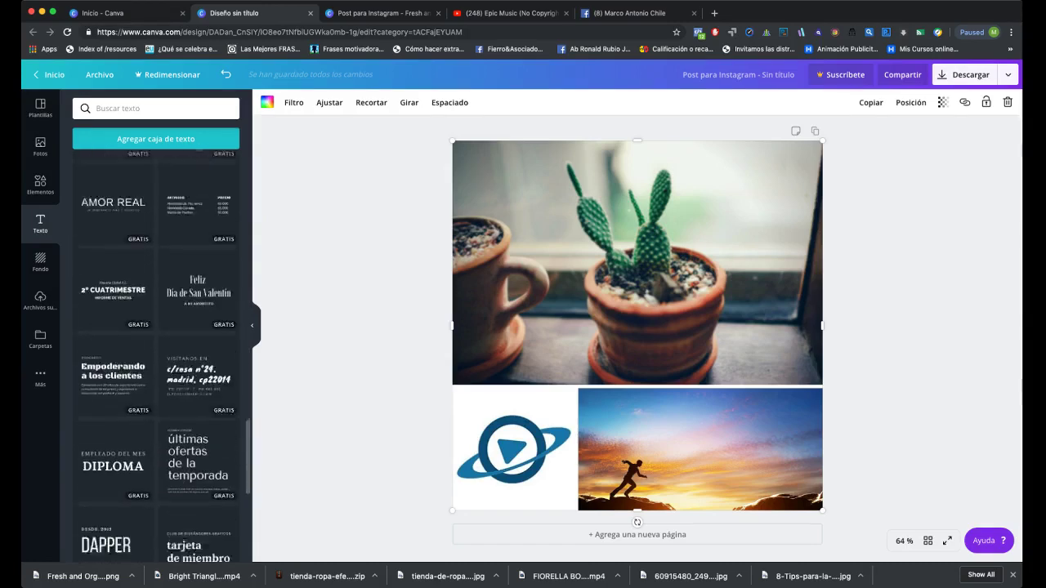
scroll(155, 351, down, 10)
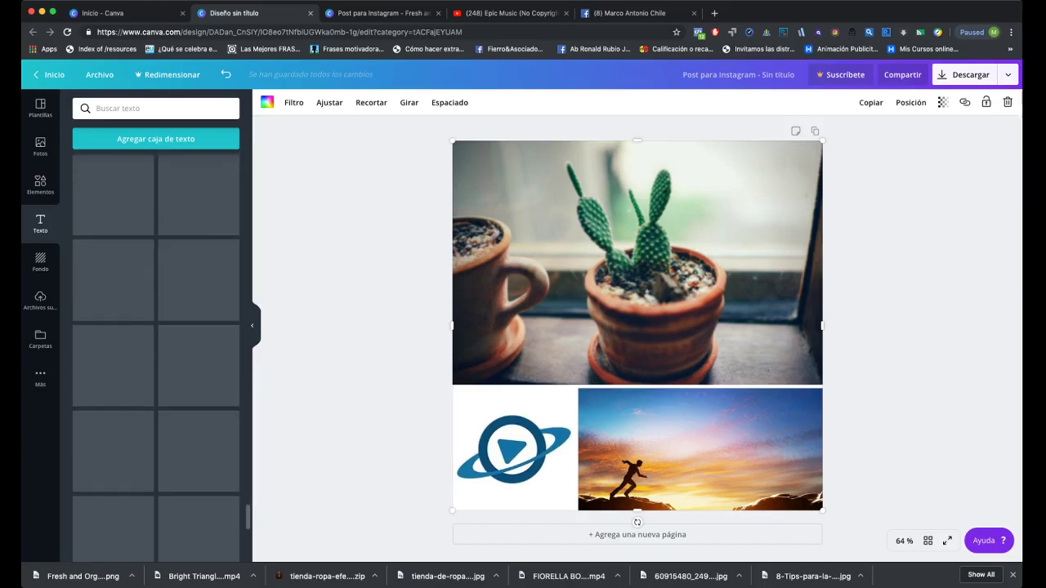
scroll(155, 352, down, 5)
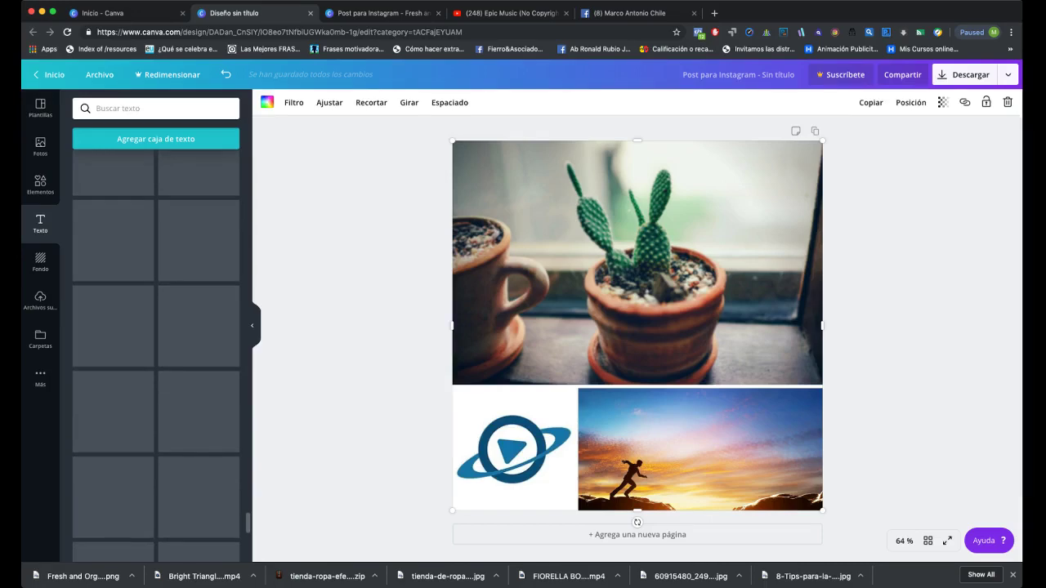
scroll(155, 352, down, 10)
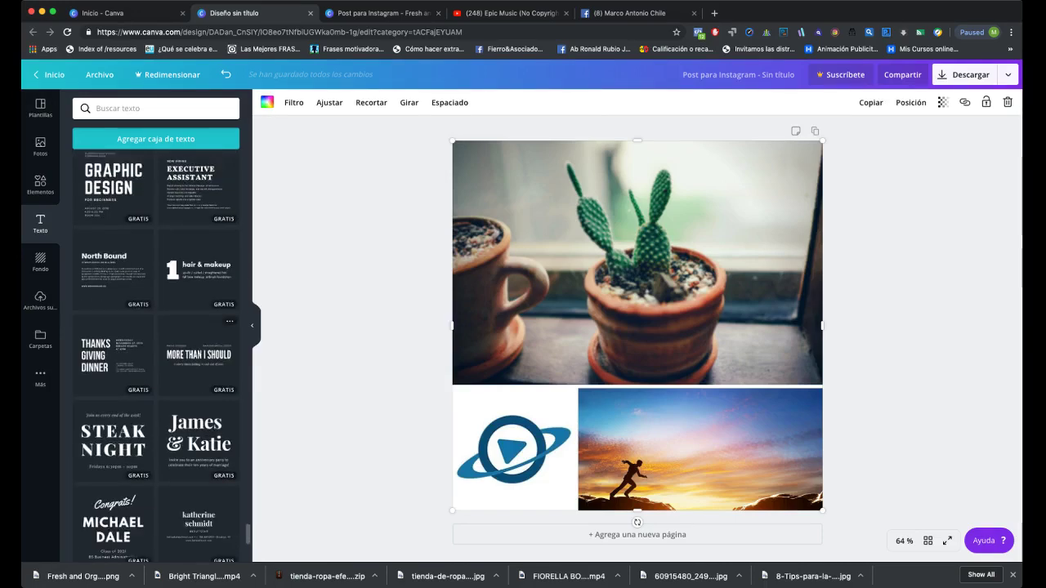
scroll(155, 351, down, 10)
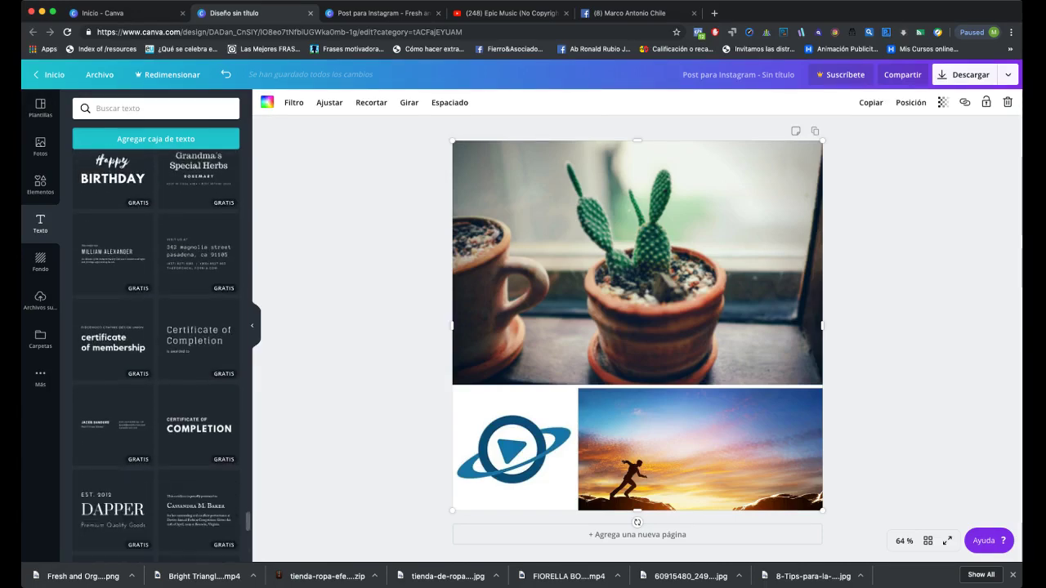
scroll(155, 351, down, 3)
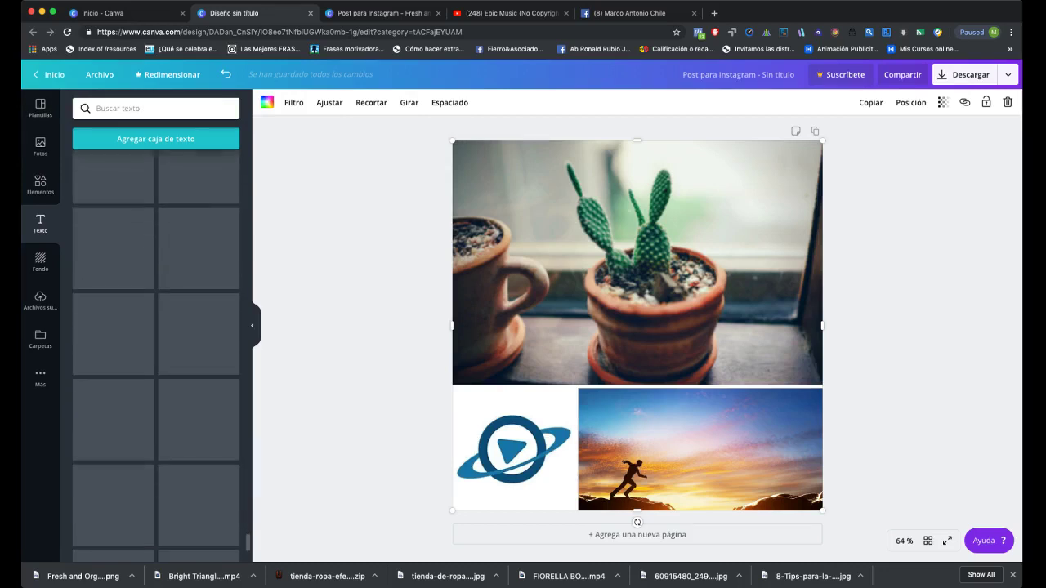
scroll(199, 333, down, 8)
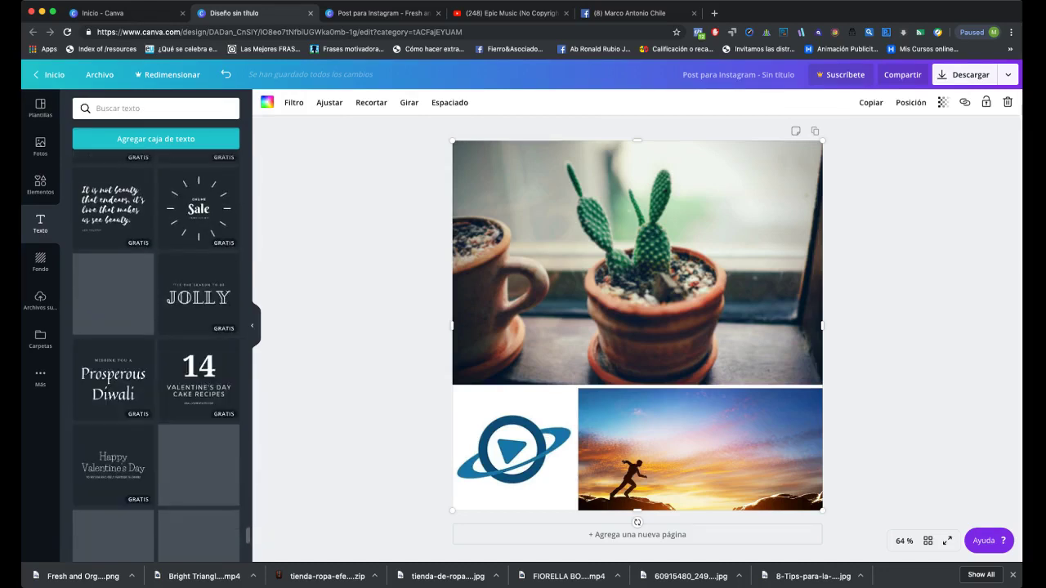
scroll(155, 351, down, 3)
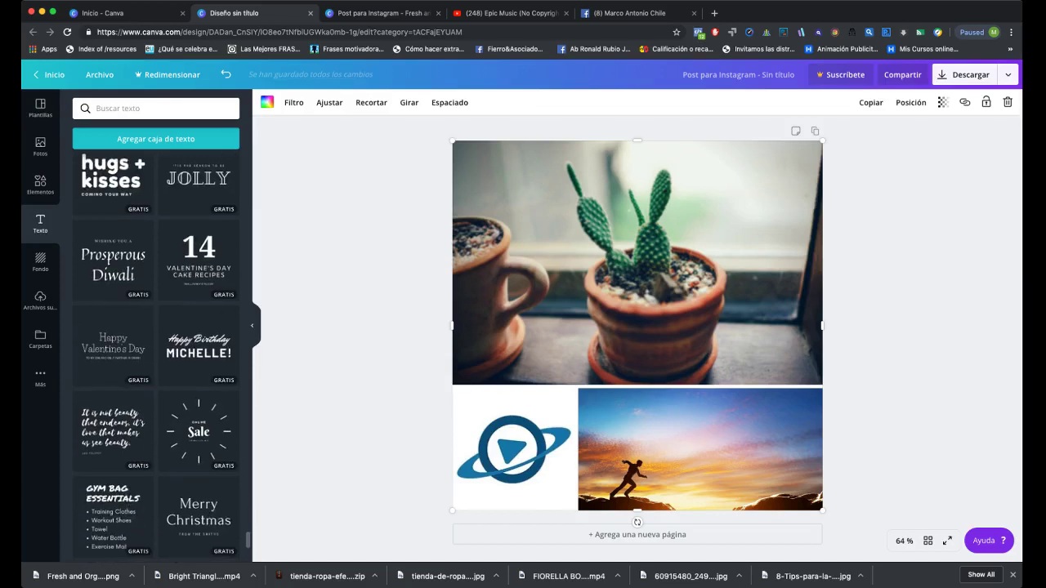
Add the "hugs + kisses" text combination to the design.
drag(113, 176, 882, 457)
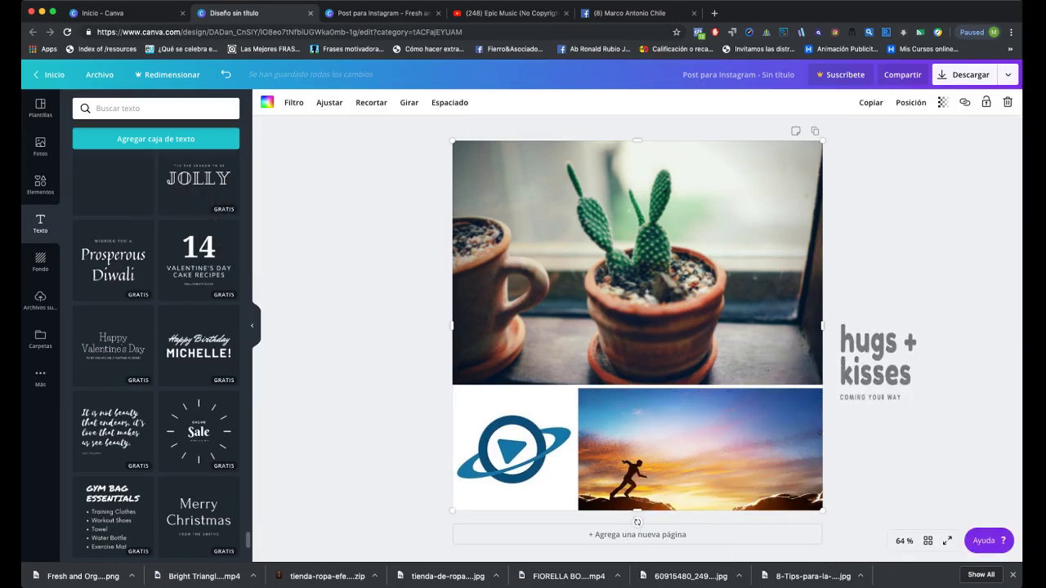
drag(883, 364, 847, 346)
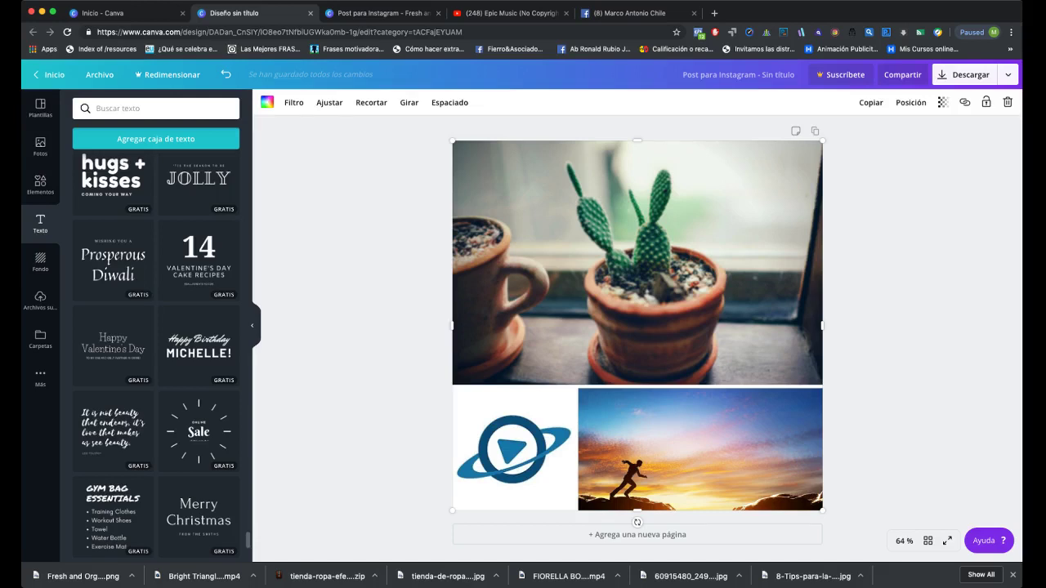
click(112, 177)
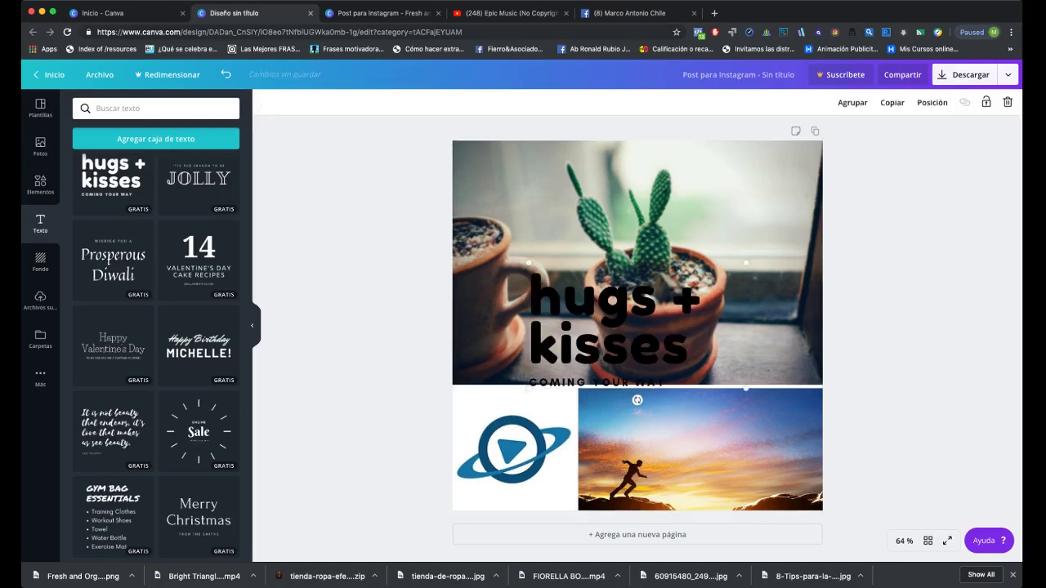
Move the "hugs + kisses" text onto the sunset photo beside the runner and shrink it to about 438 × 254.
drag(613, 327, 701, 449)
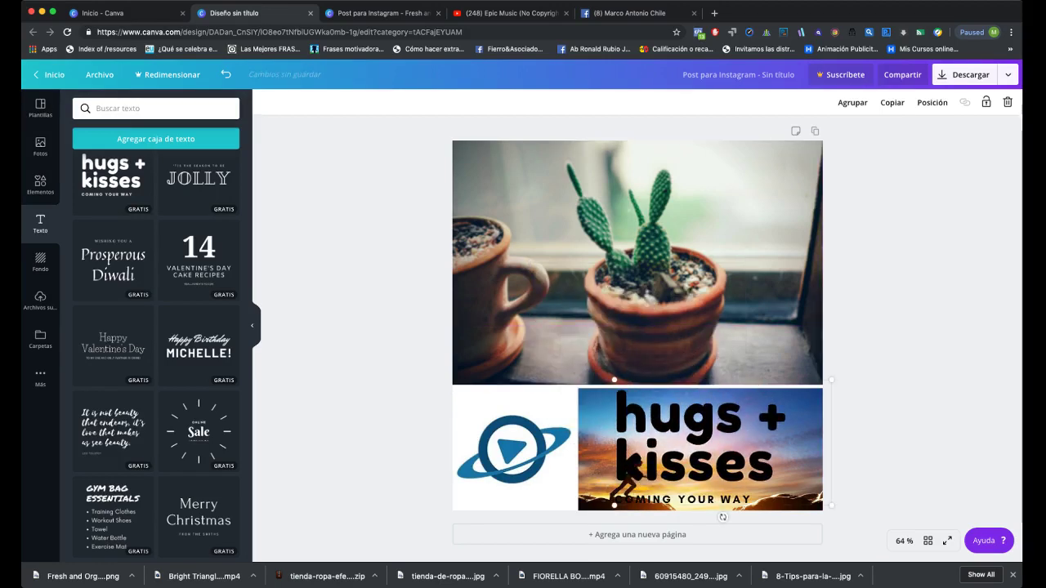
drag(614, 505, 683, 468)
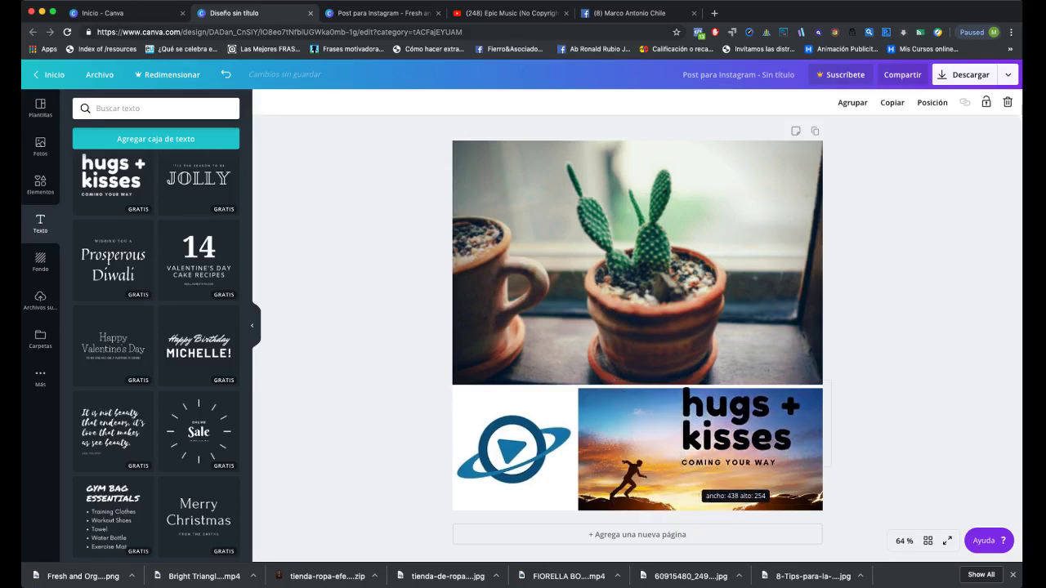
drag(735, 433, 718, 446)
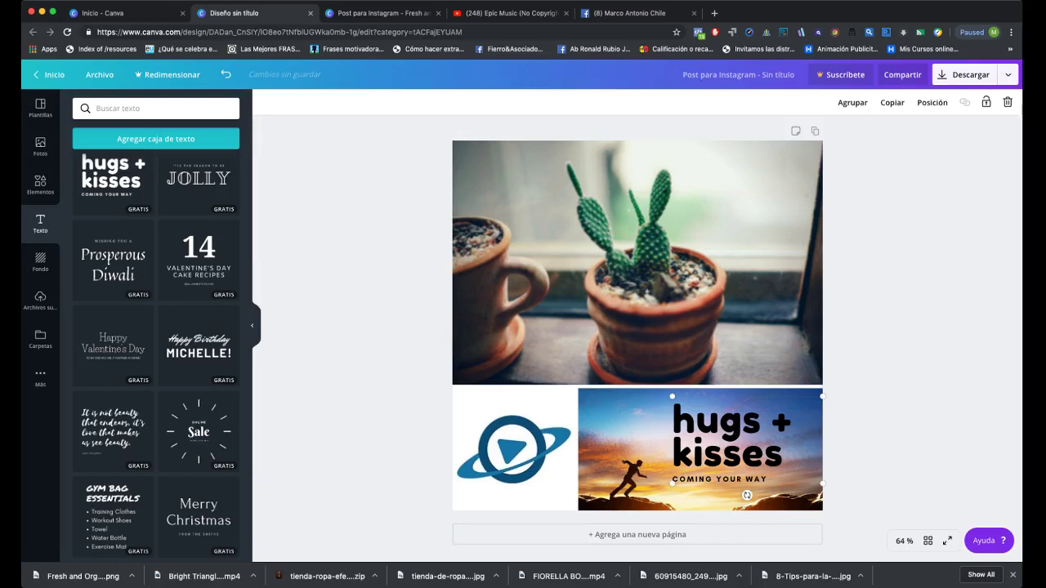
drag(717, 446, 711, 446)
Try yellow and lime green as the text colour of the "hugs +" line.
click(710, 445)
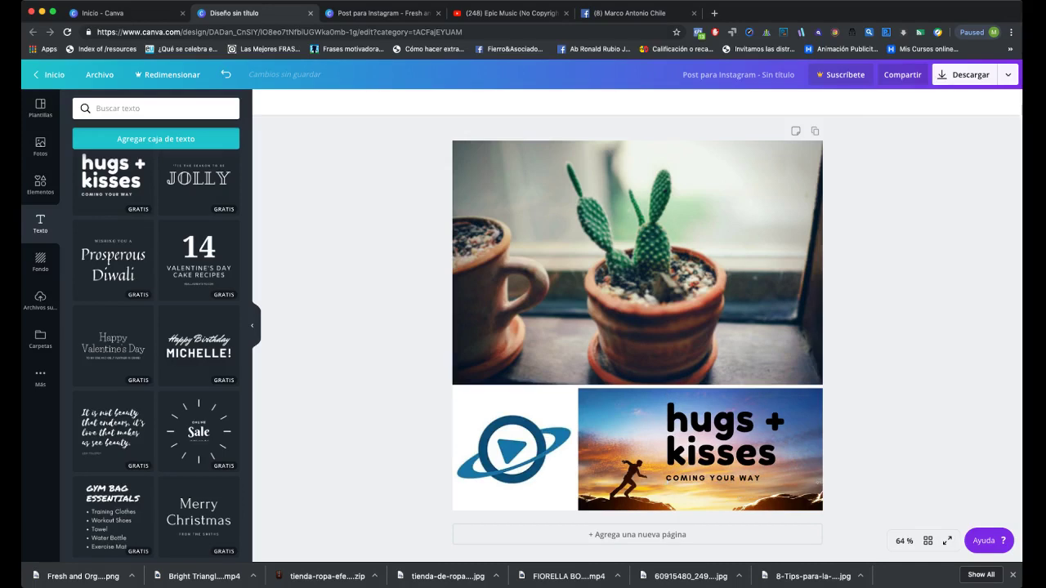
click(710, 445)
click(754, 419)
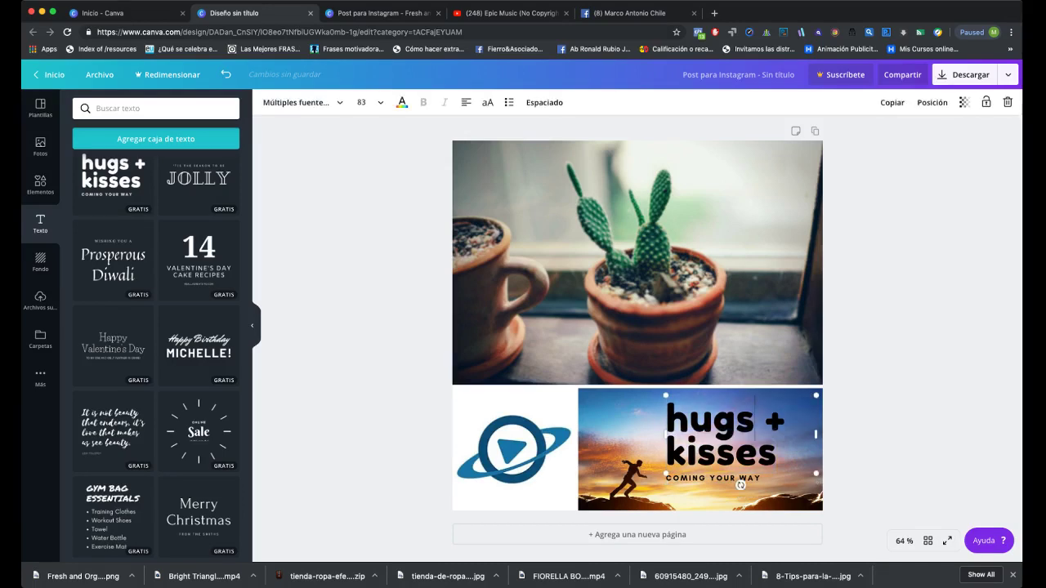
drag(784, 421, 666, 421)
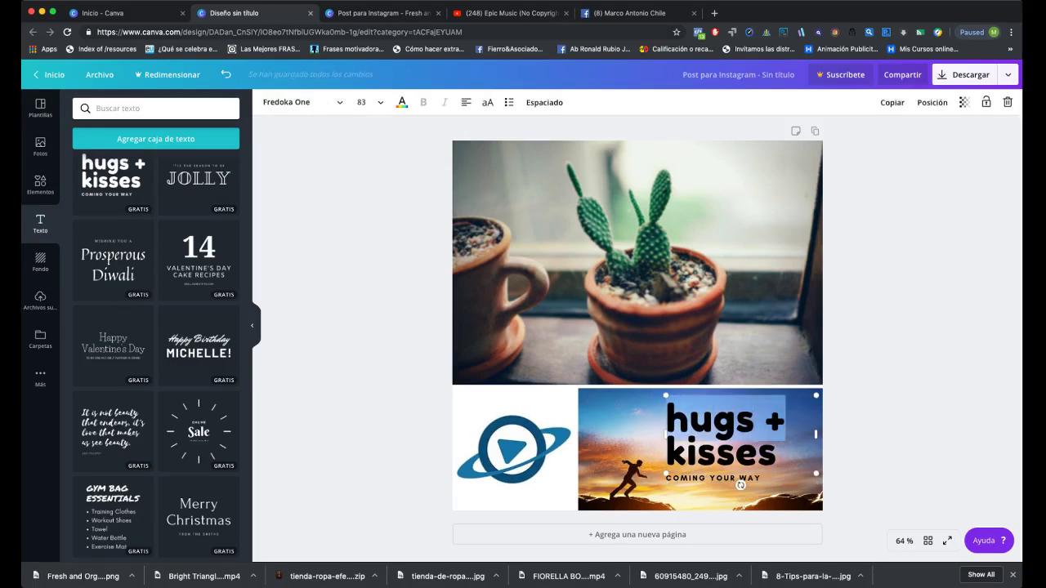
click(401, 102)
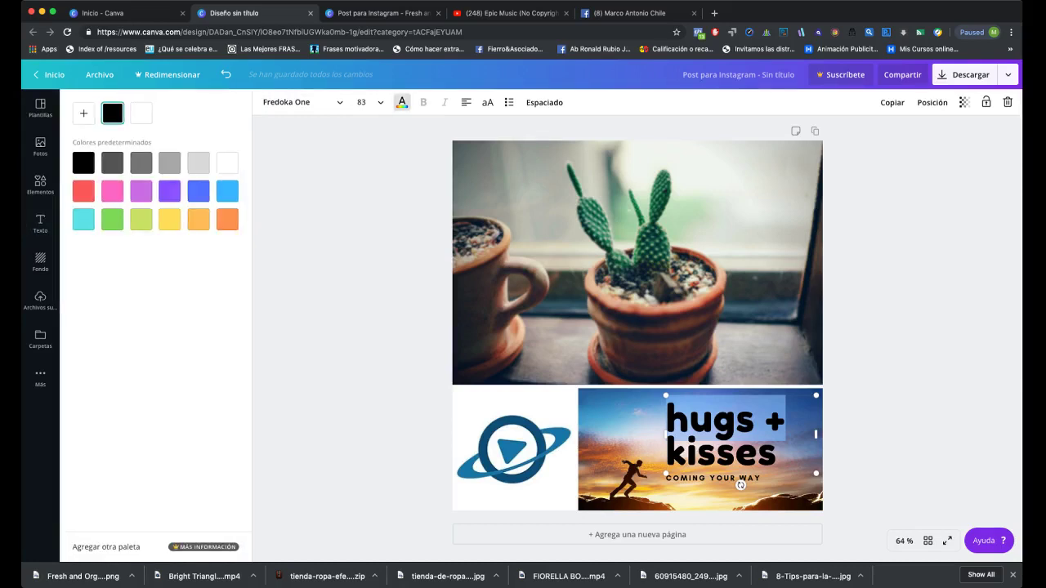
click(169, 219)
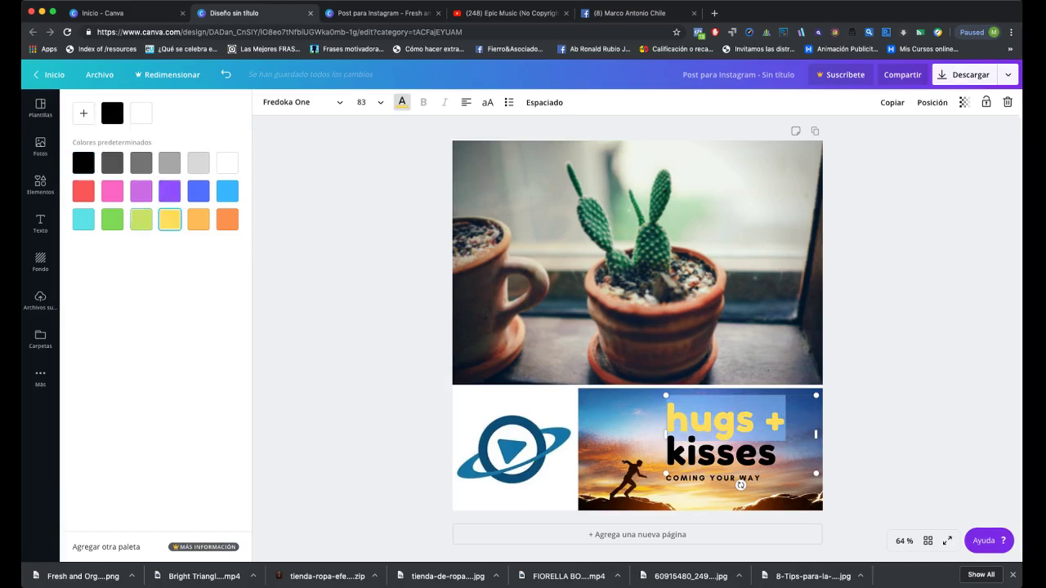
click(112, 219)
click(140, 219)
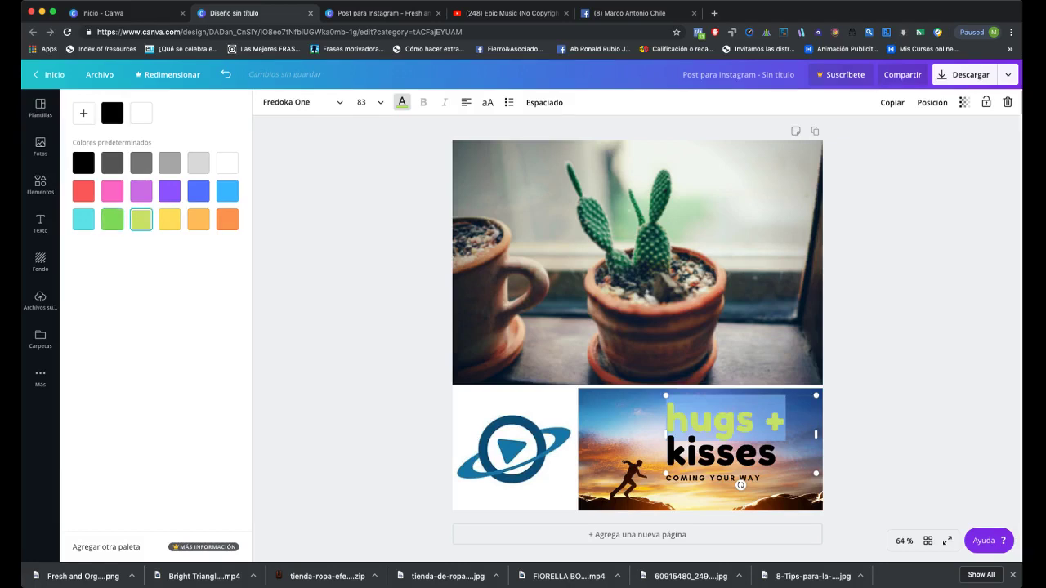
key(Escape)
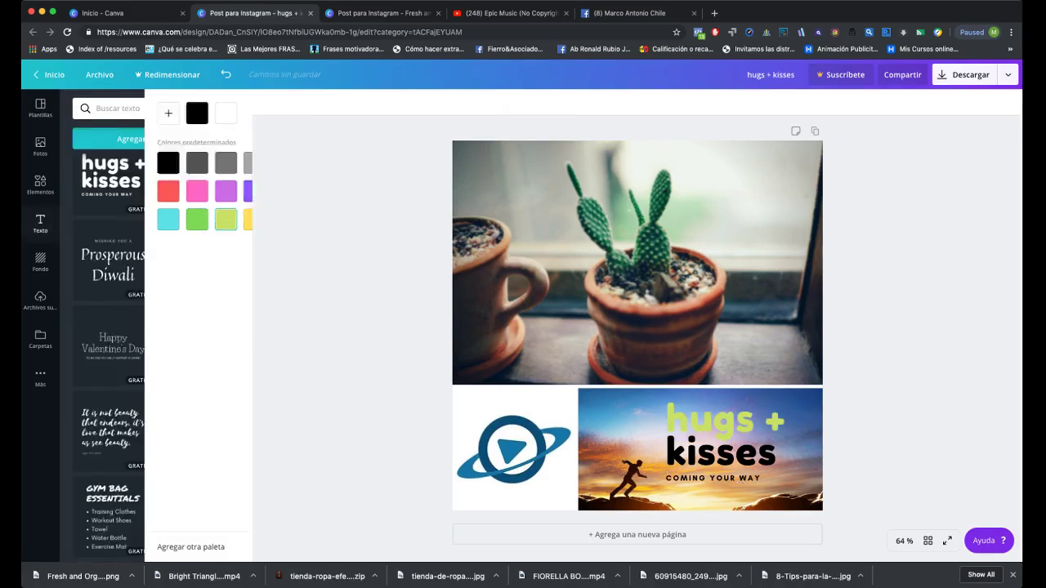
Recolour the "hugs +" line with the default red.
click(719, 433)
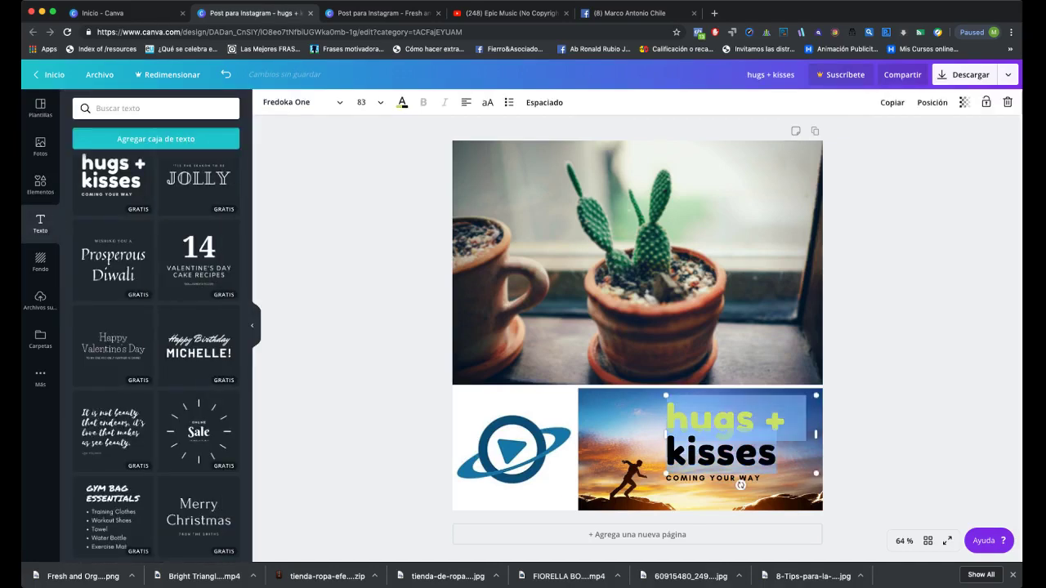
drag(786, 420, 667, 420)
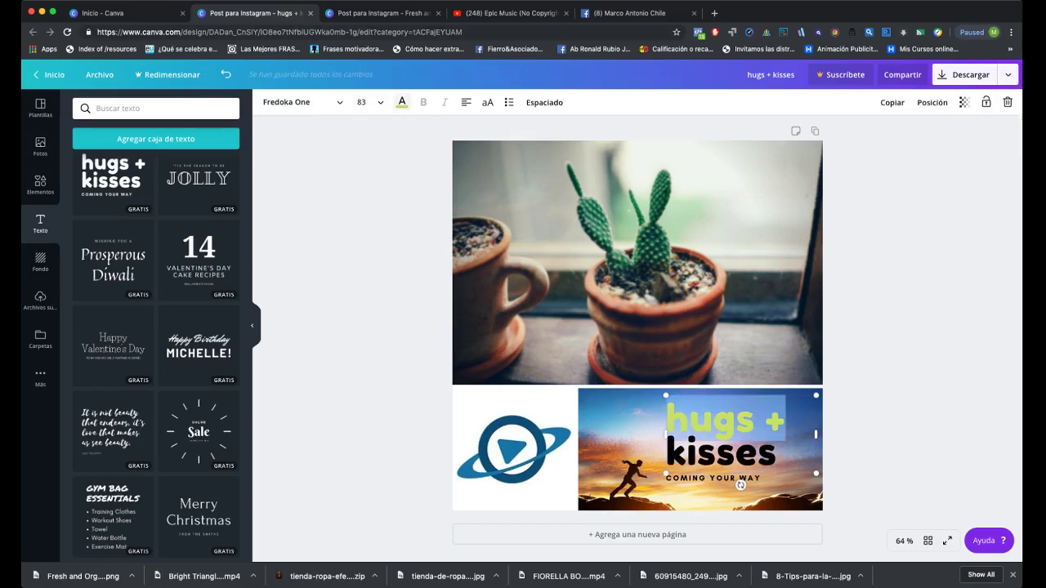
click(401, 103)
click(84, 191)
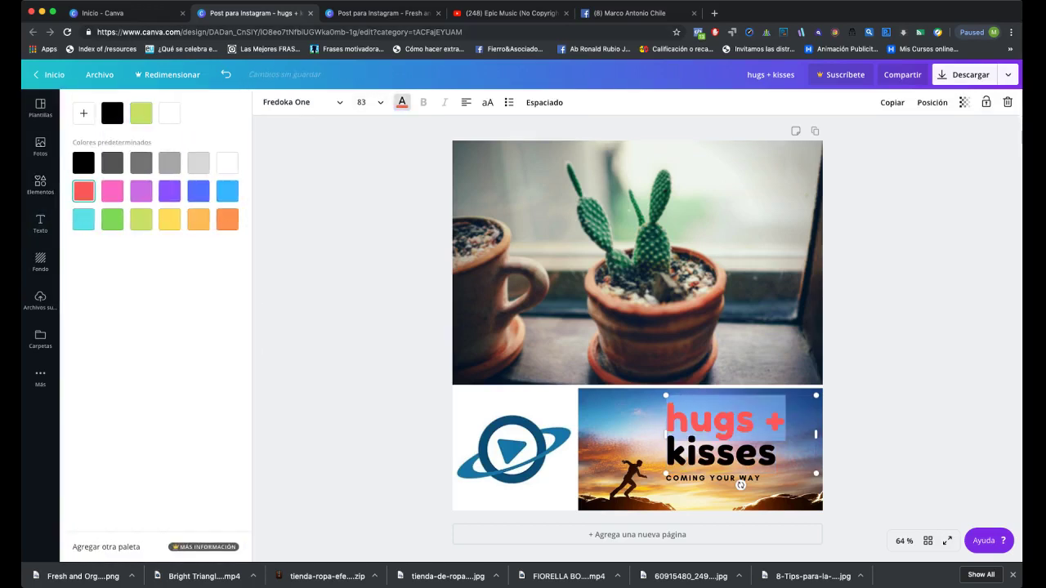
click(697, 454)
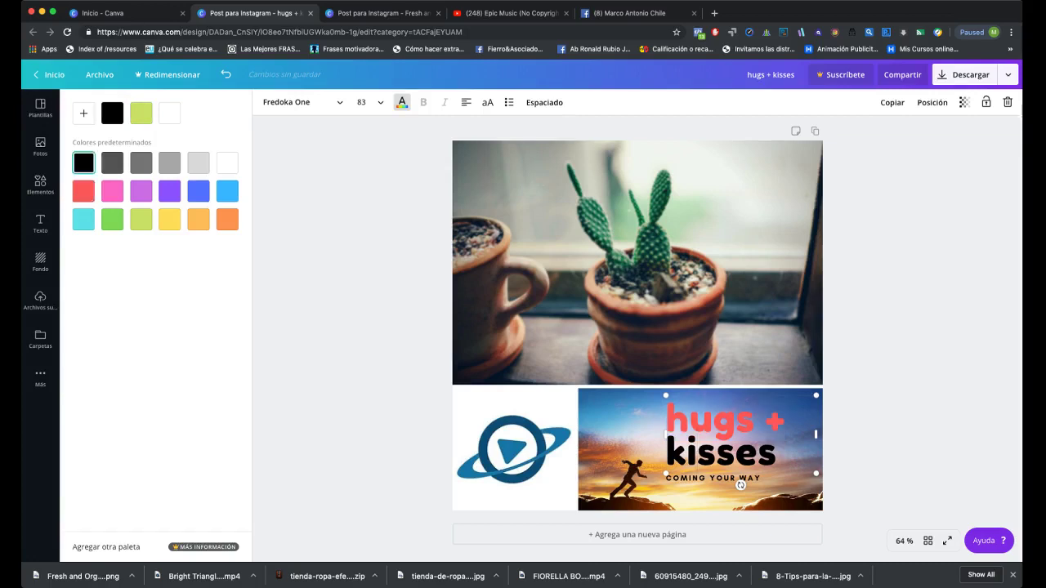
drag(667, 451, 777, 451)
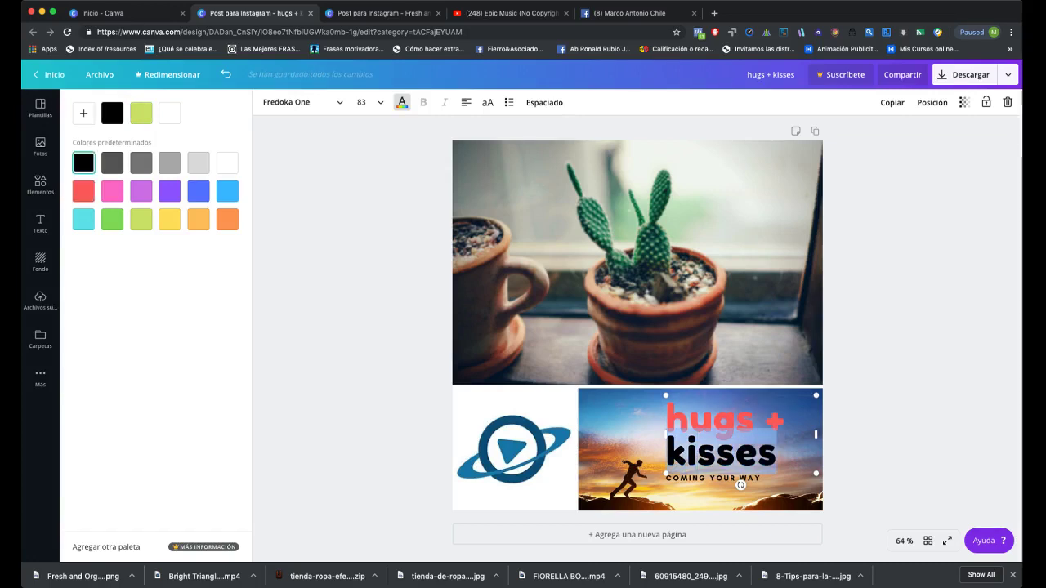
click(780, 493)
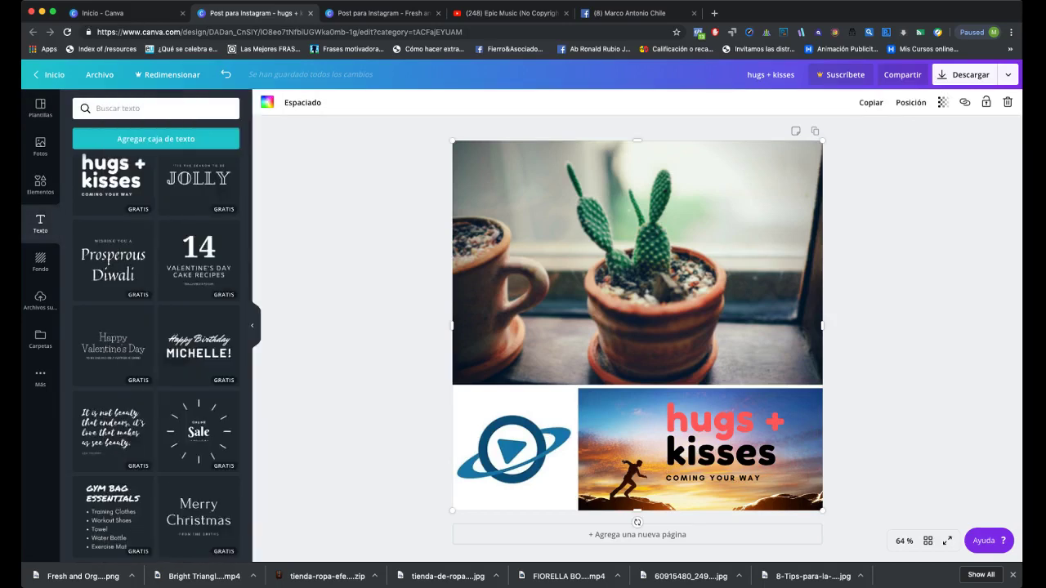
Recolour the "COMING YOUR WAY" line with the default white.
click(758, 478)
drag(760, 478, 668, 477)
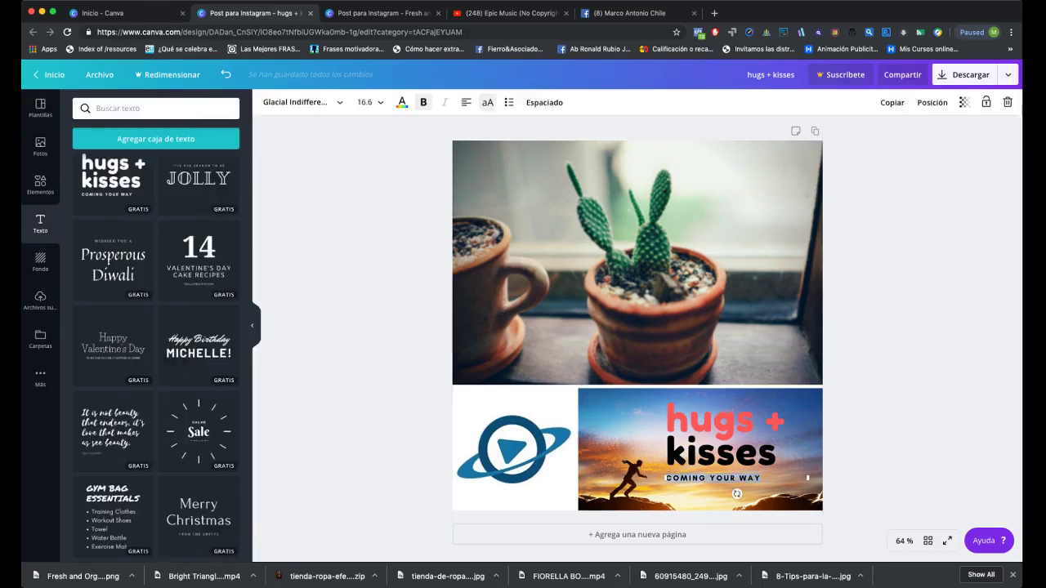
click(401, 102)
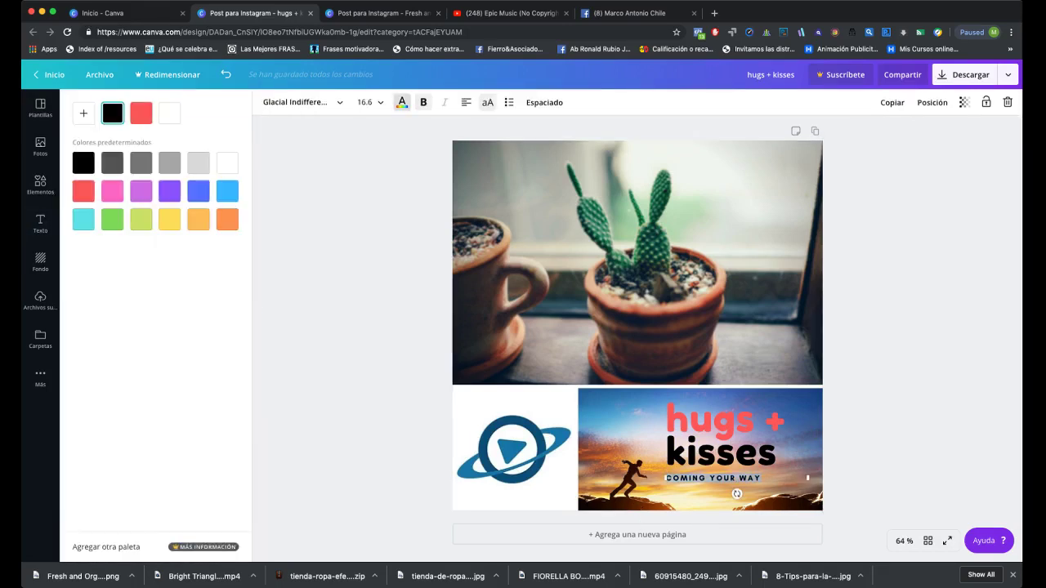
click(227, 163)
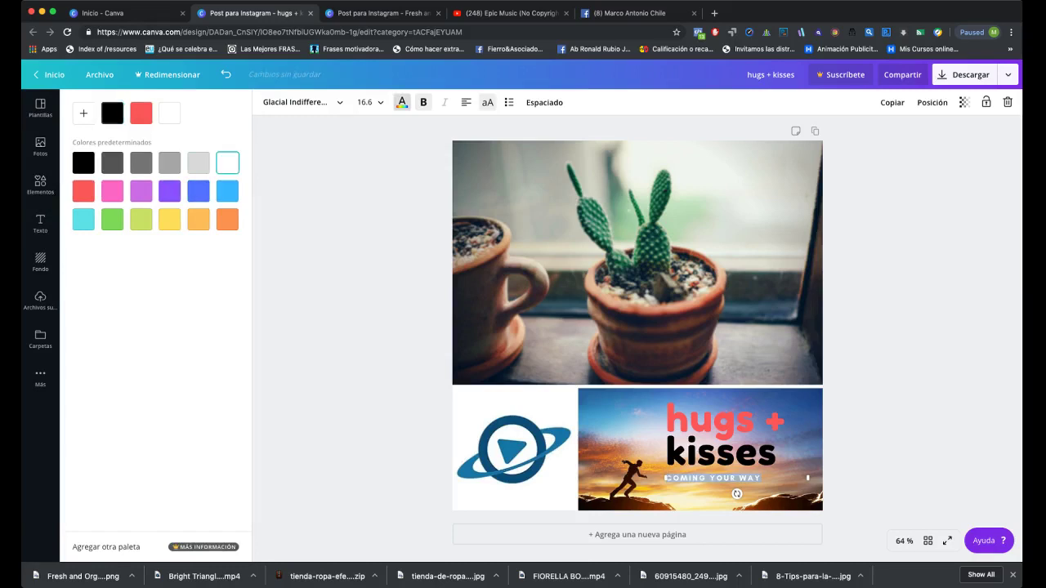
key(Escape)
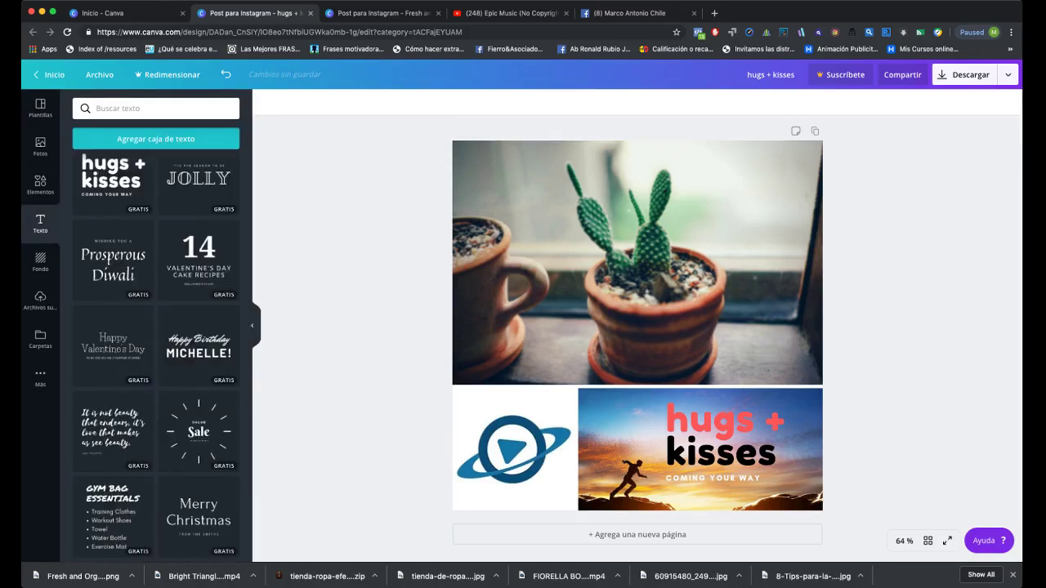
Try shrinking the "hugs + kisses" heading to font size 78.2.
click(719, 435)
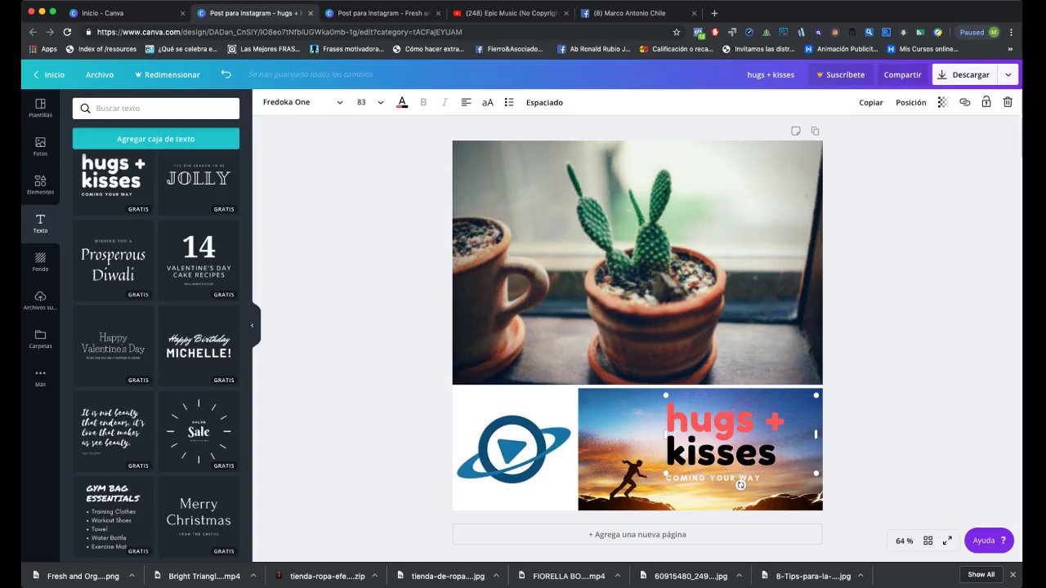
drag(666, 473, 675, 470)
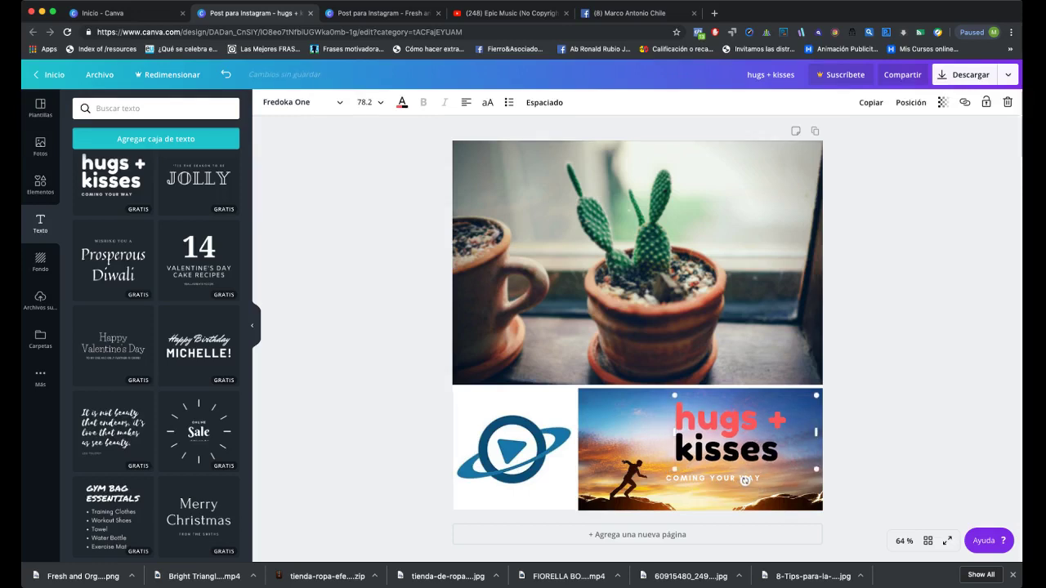
key(super+z)
Right-align the "COMING YOUR WAY" line and shift it left so it ends under the plus sign of the heading.
click(679, 478)
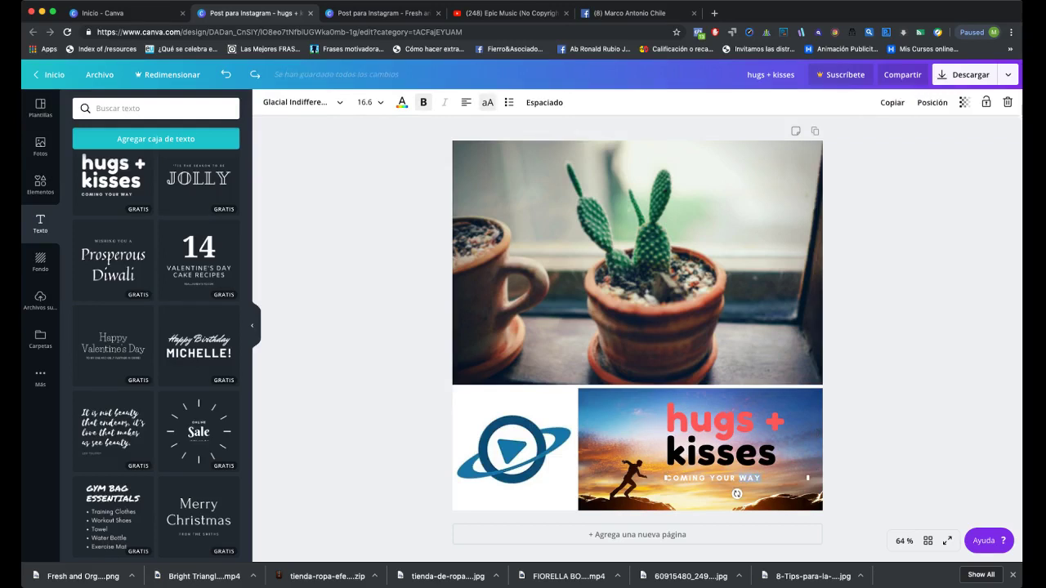
click(465, 103)
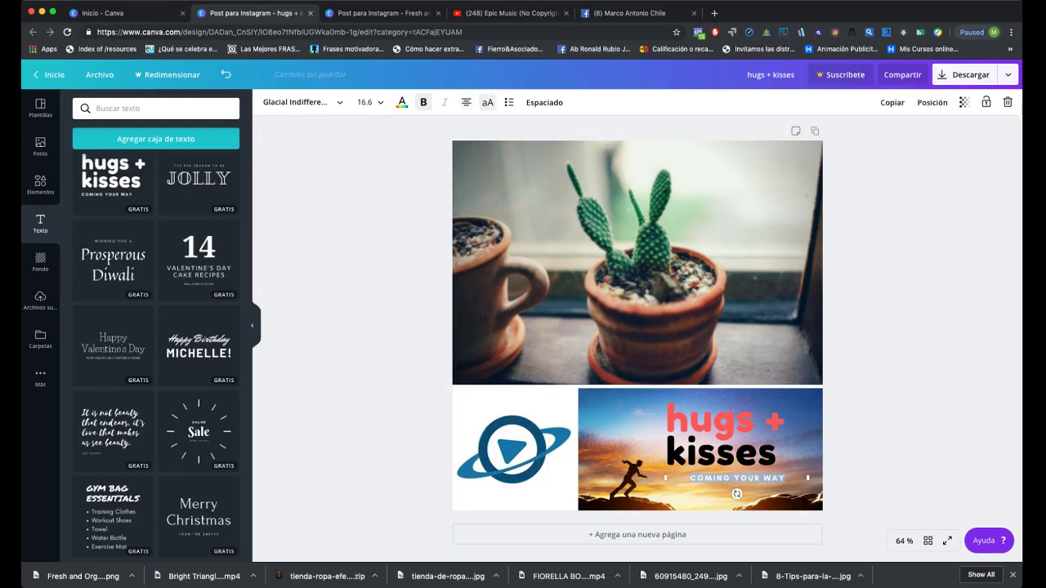
click(466, 102)
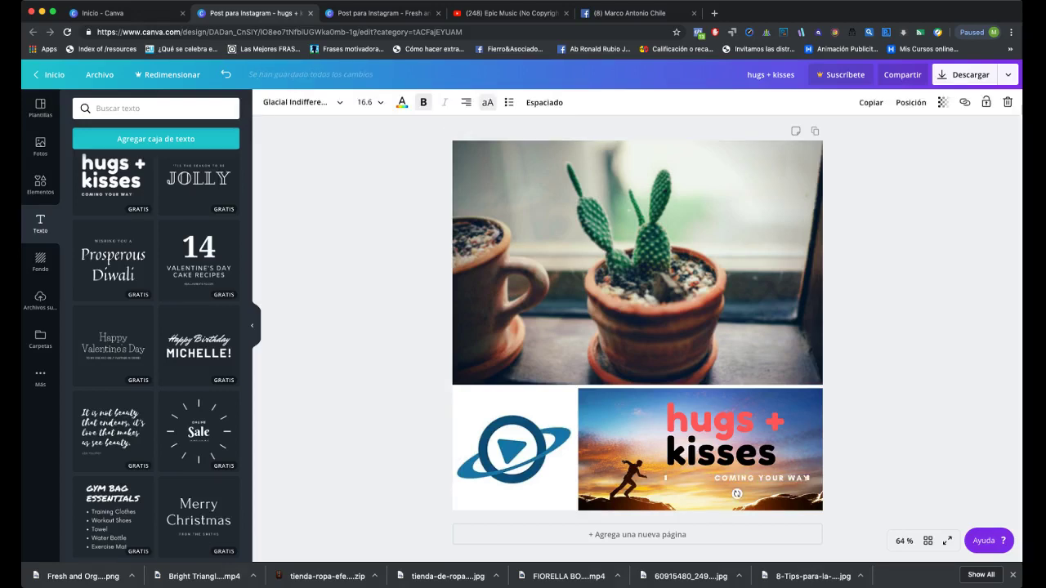
drag(761, 478, 738, 477)
key(Escape)
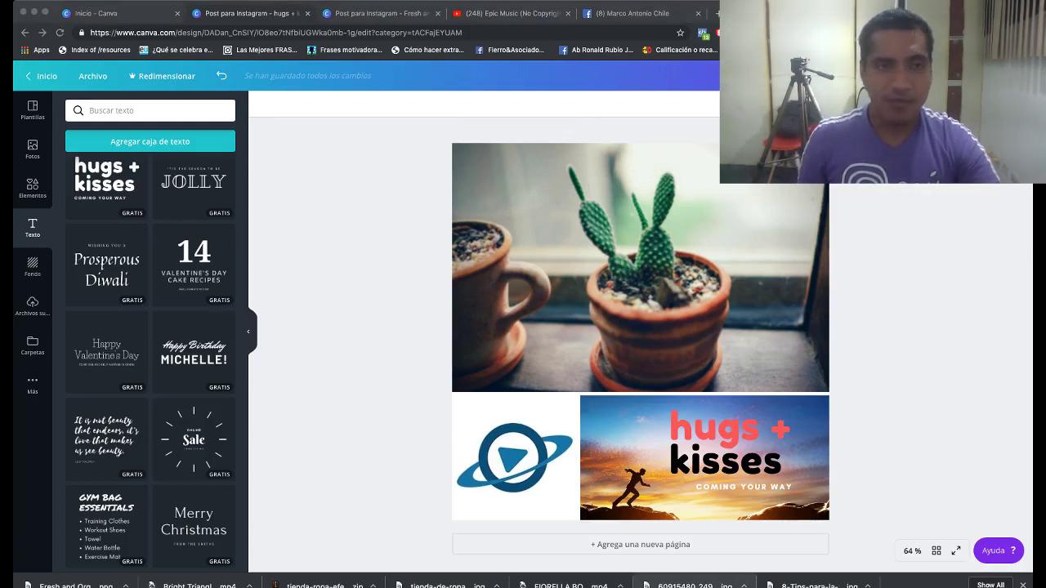
Return to the Canva home page and look over the saved designs under "Tus diseños".
key(super+Tab)
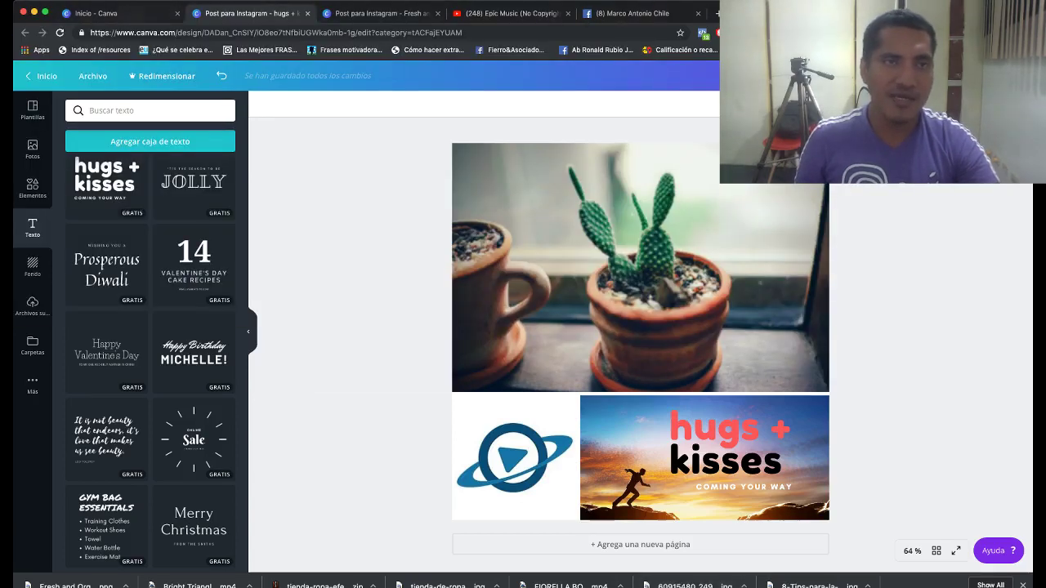
key(super+1)
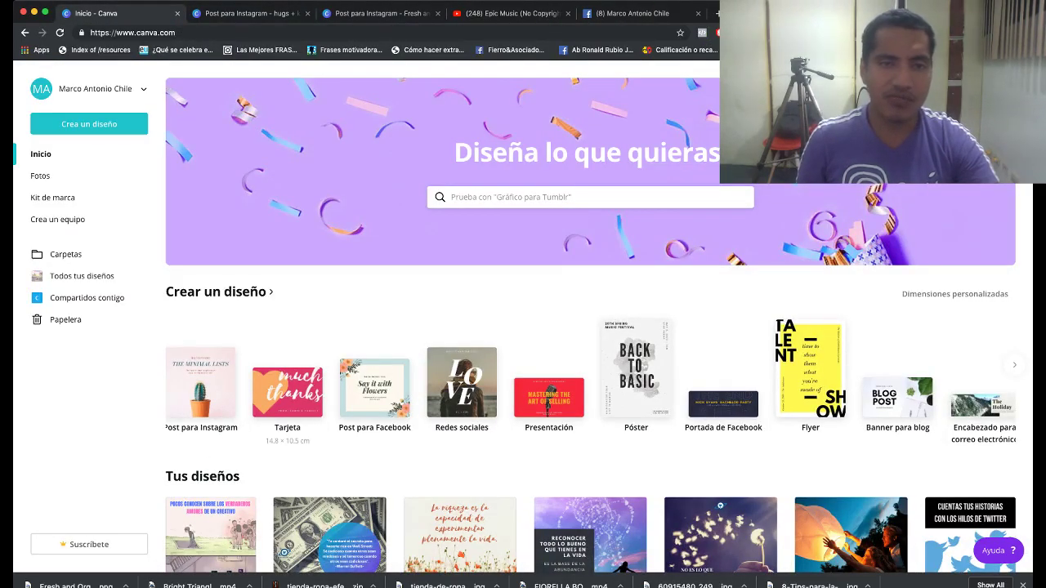
scroll(590, 317, down, 1)
scroll(589, 318, down, 1)
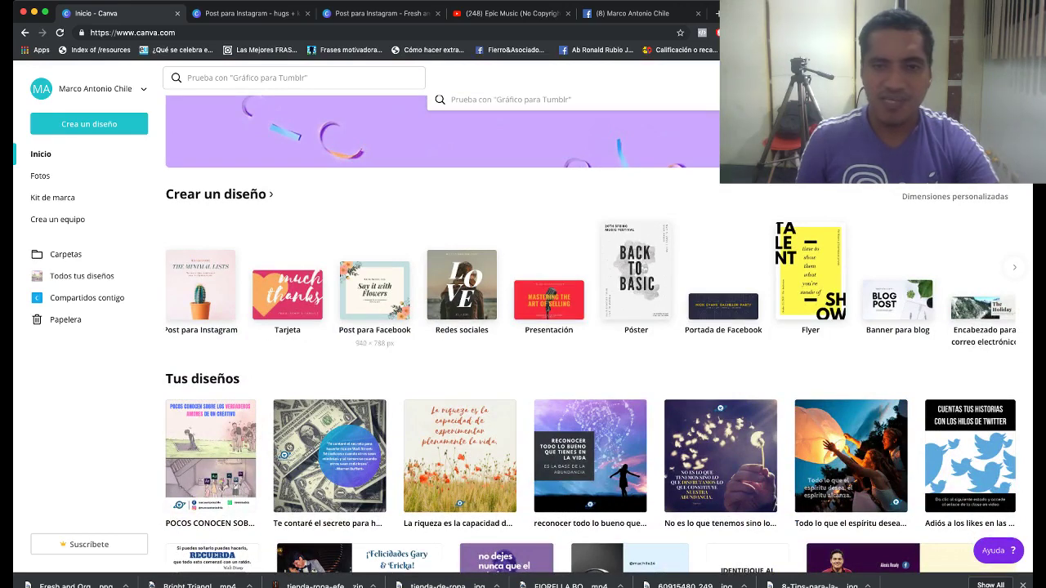